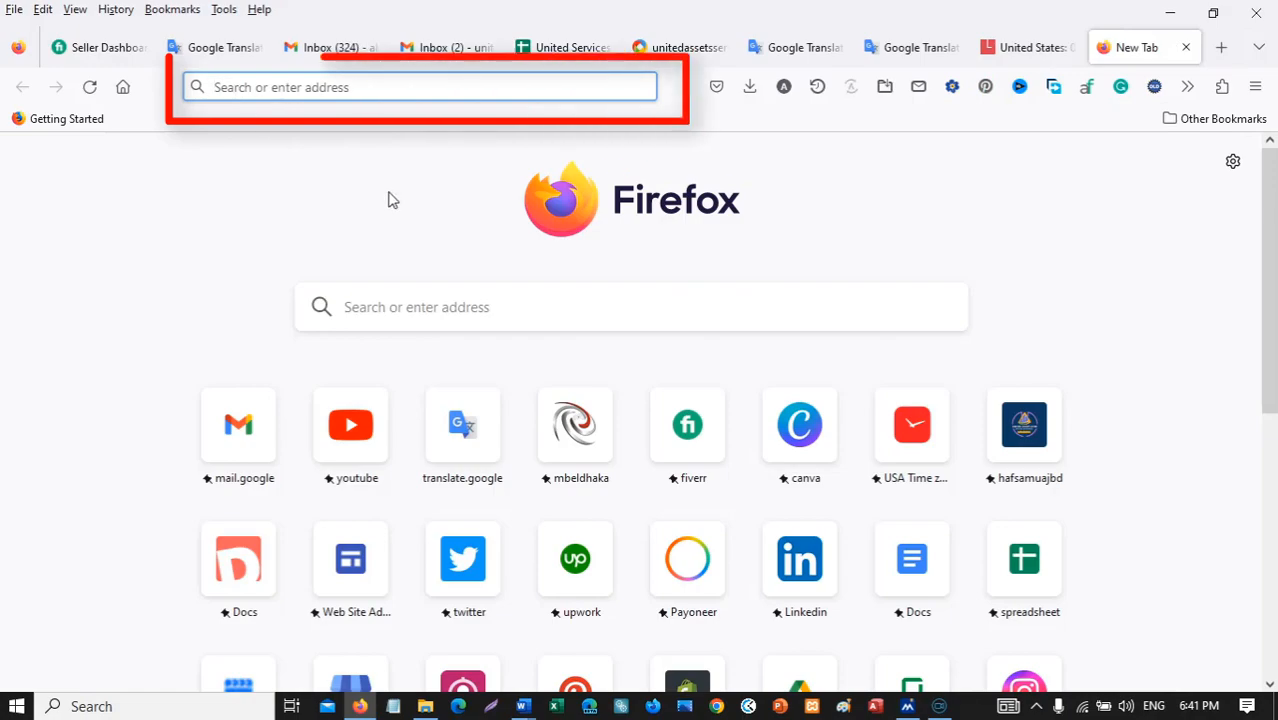
Load google.com in Firefox and switch to another signed-in Google account.
type("google.com/")
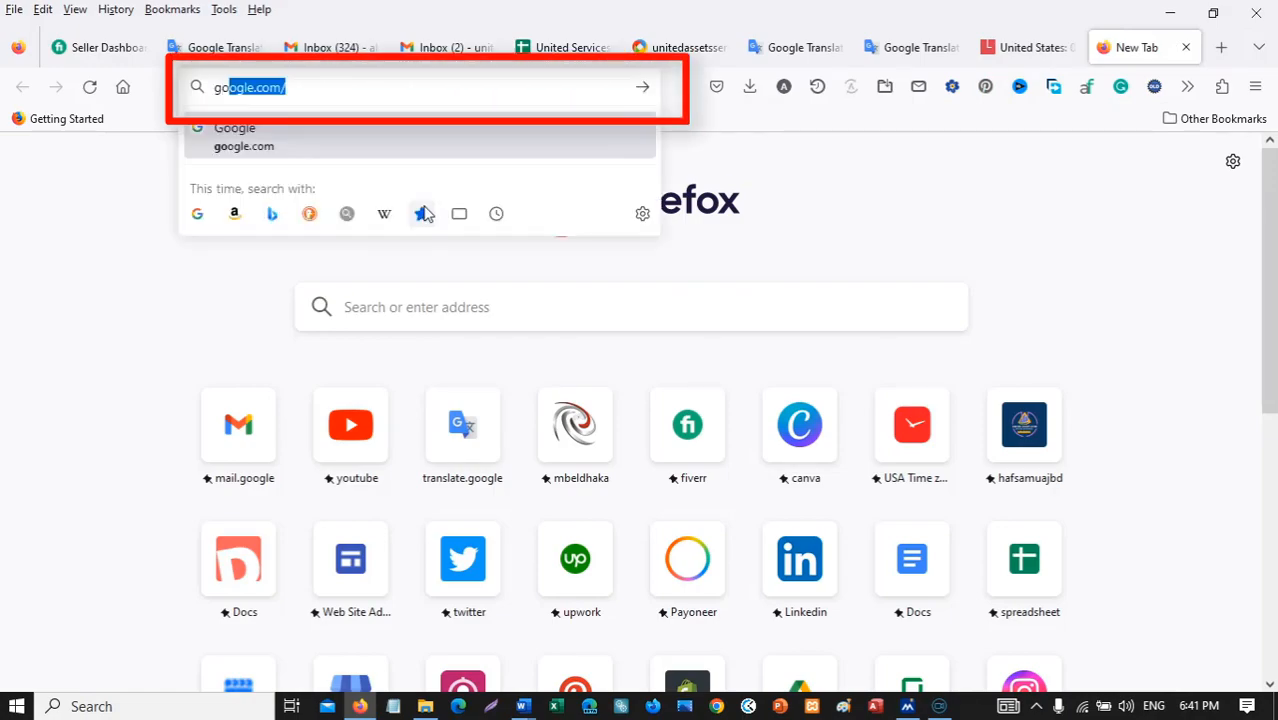
key("Return")
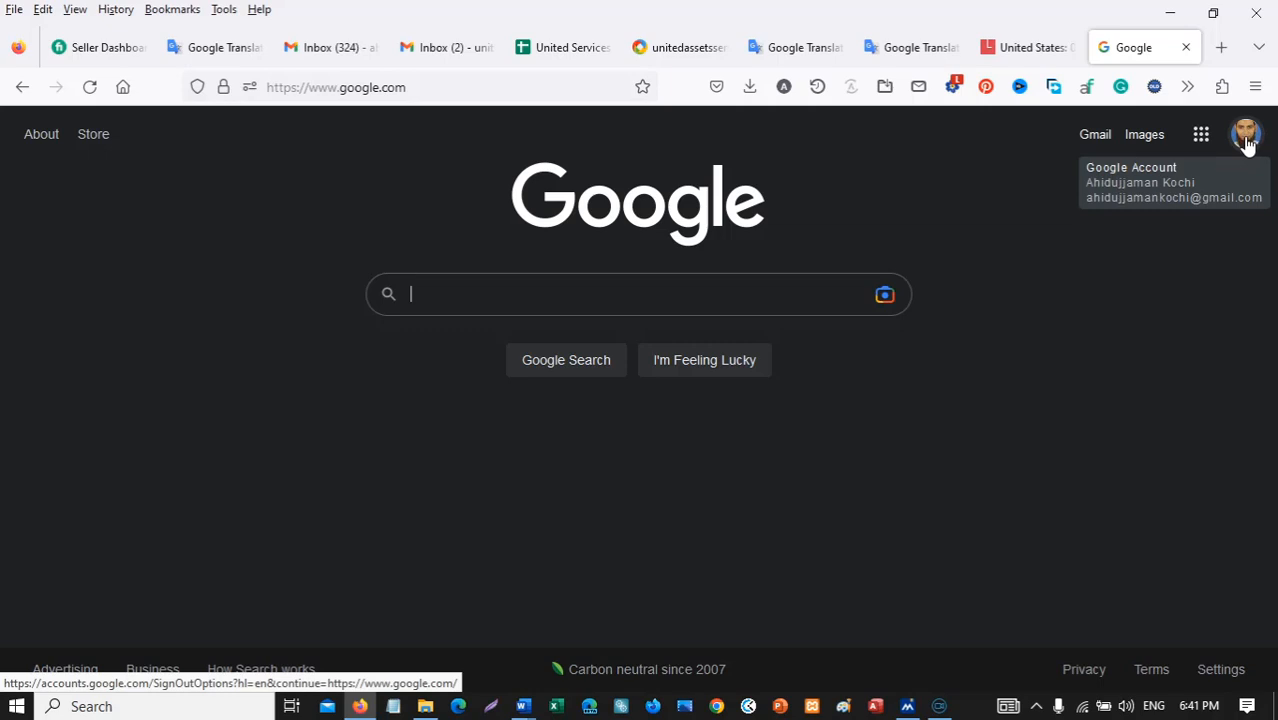
left_click(1245, 140)
scroll(1080, 270, "down", 5)
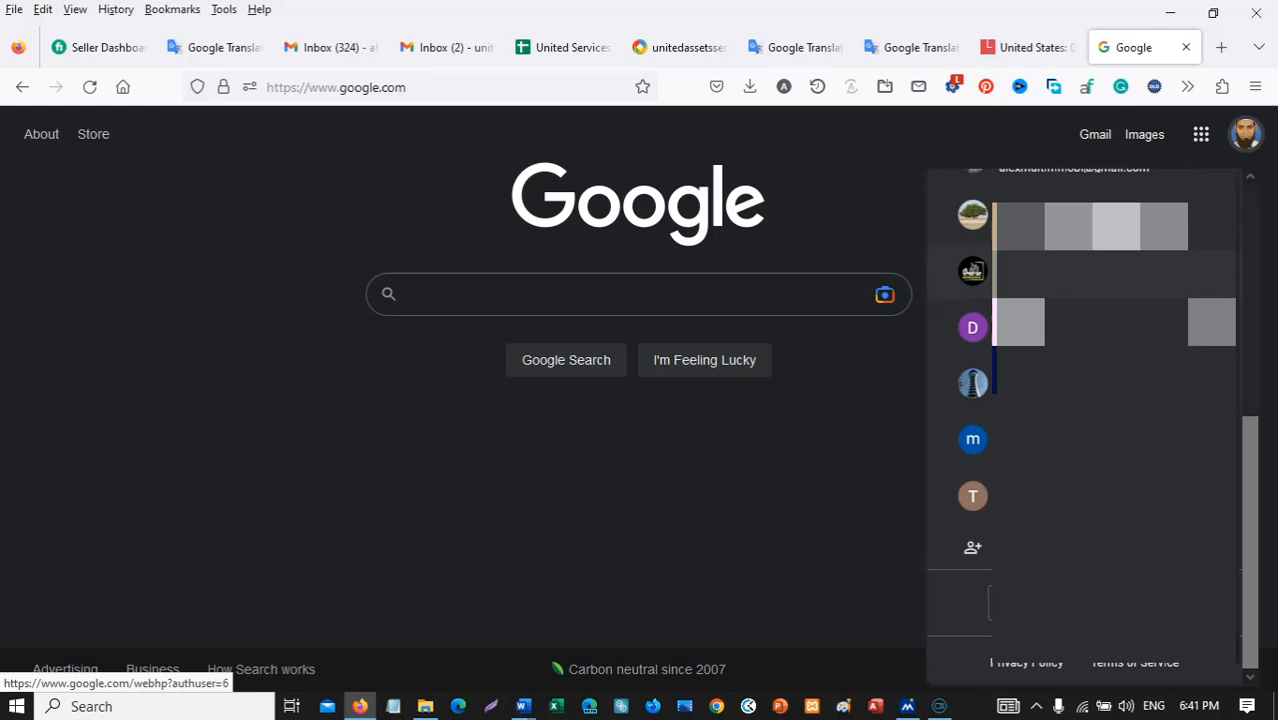
left_click(986, 300)
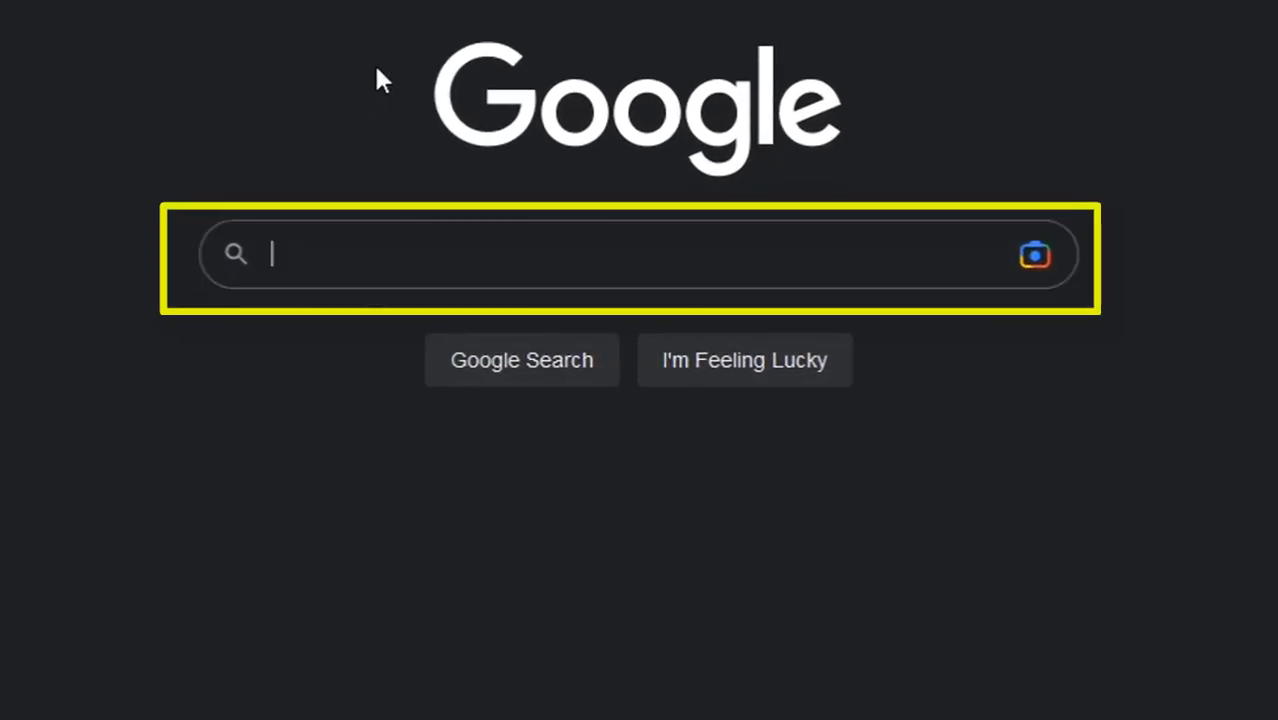
Search Google for 'google my business listing'.
type("gool")
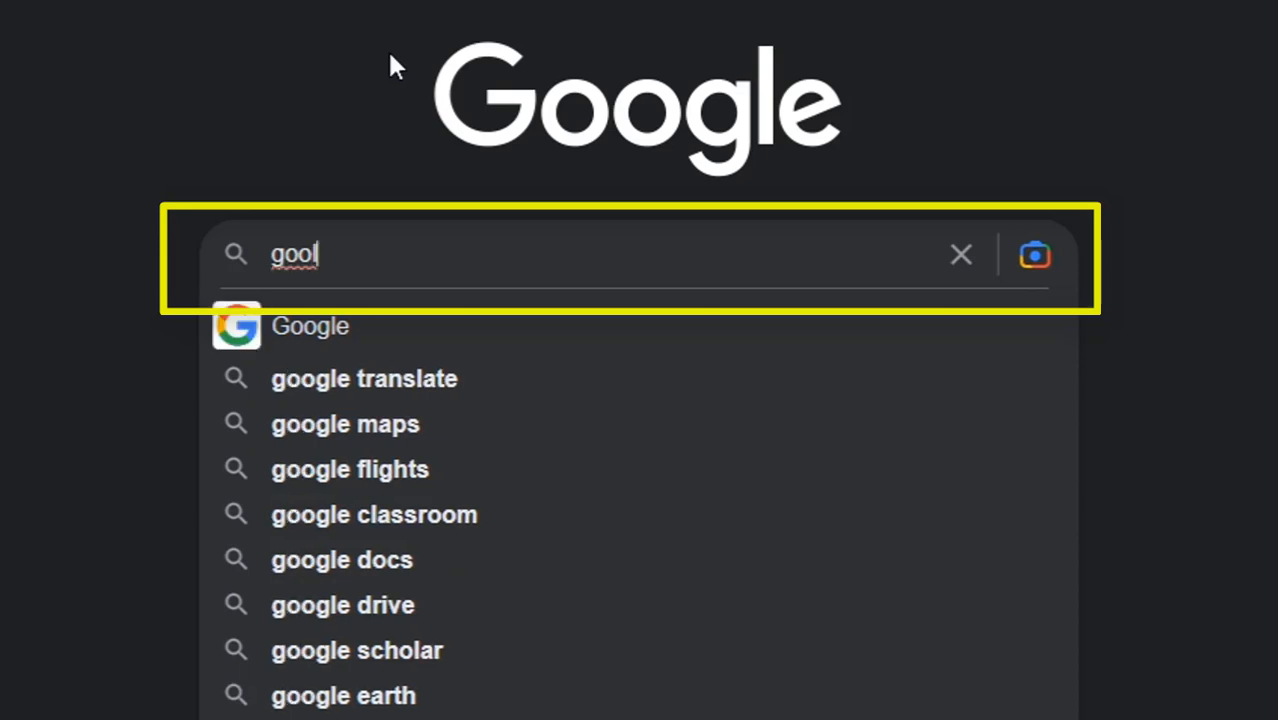
key("BackSpace")
type("gle")
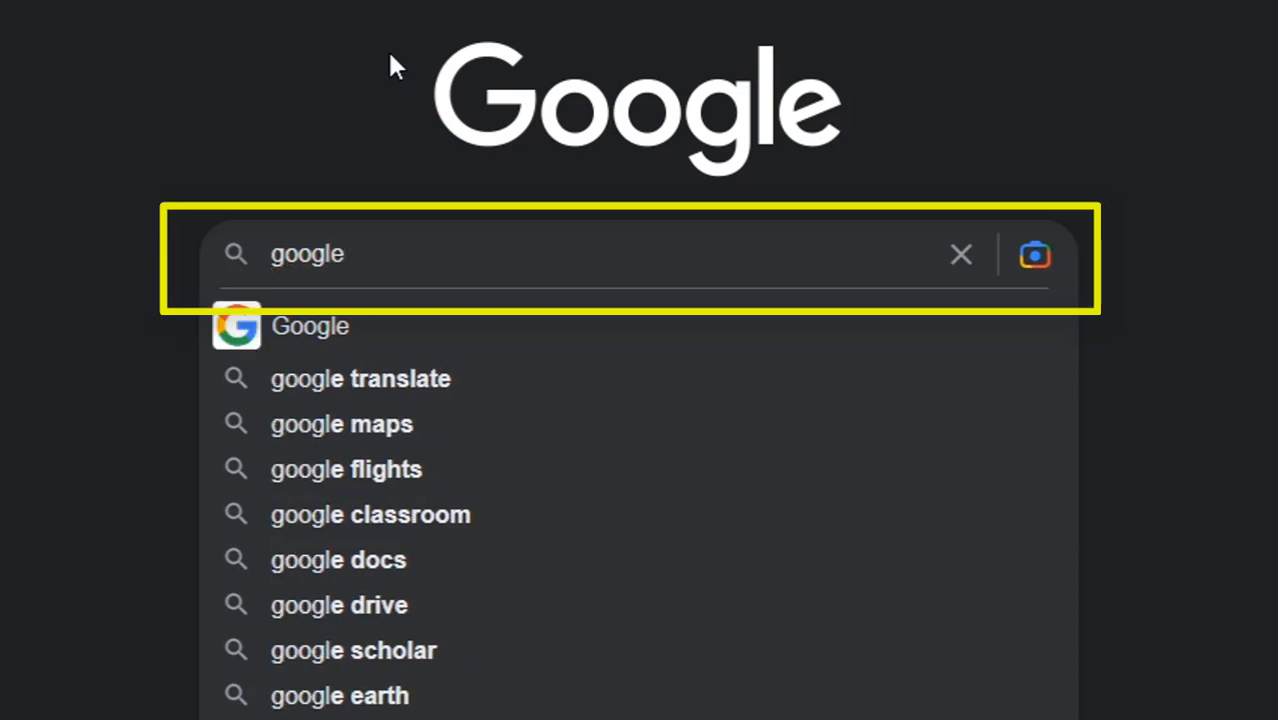
type(" my")
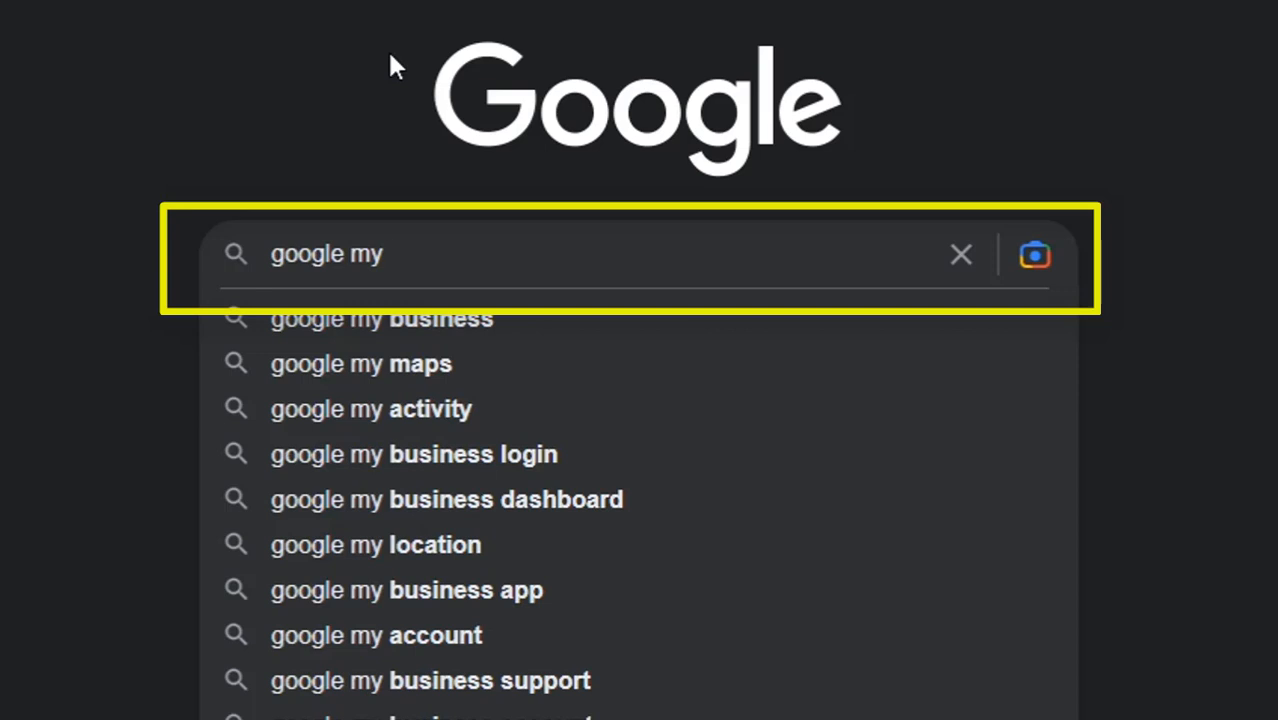
type(" busi")
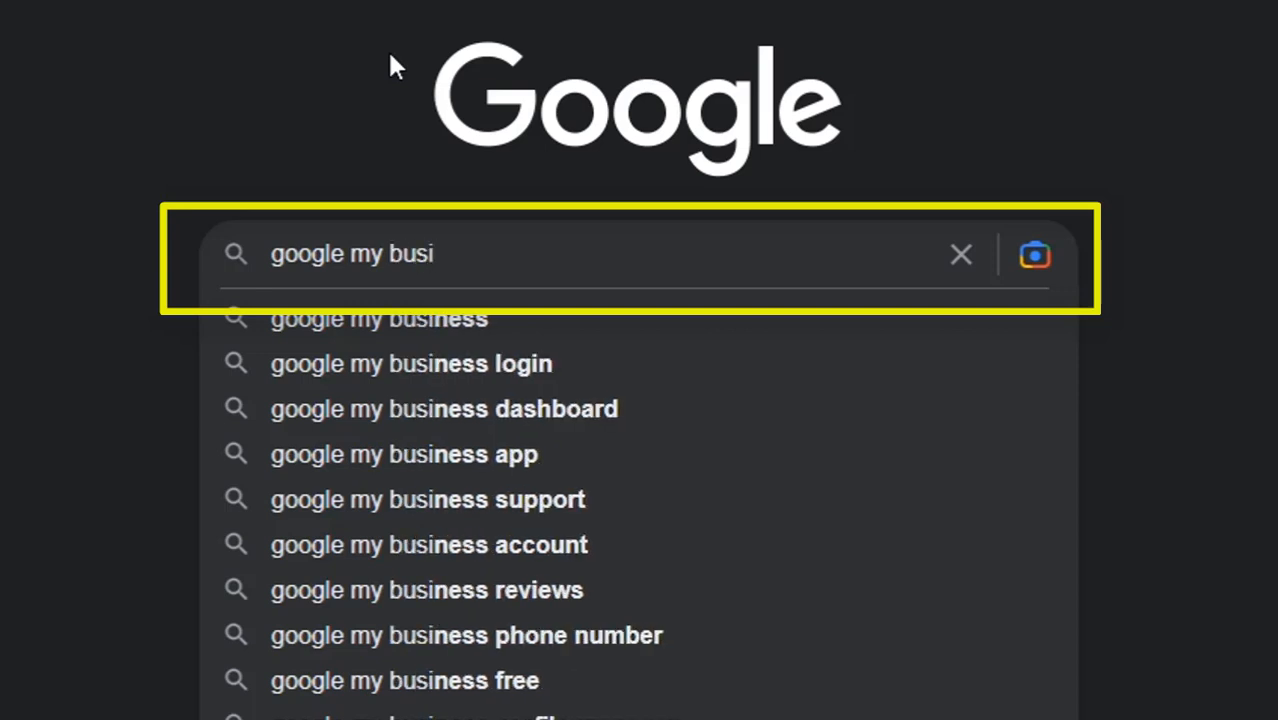
type("ness")
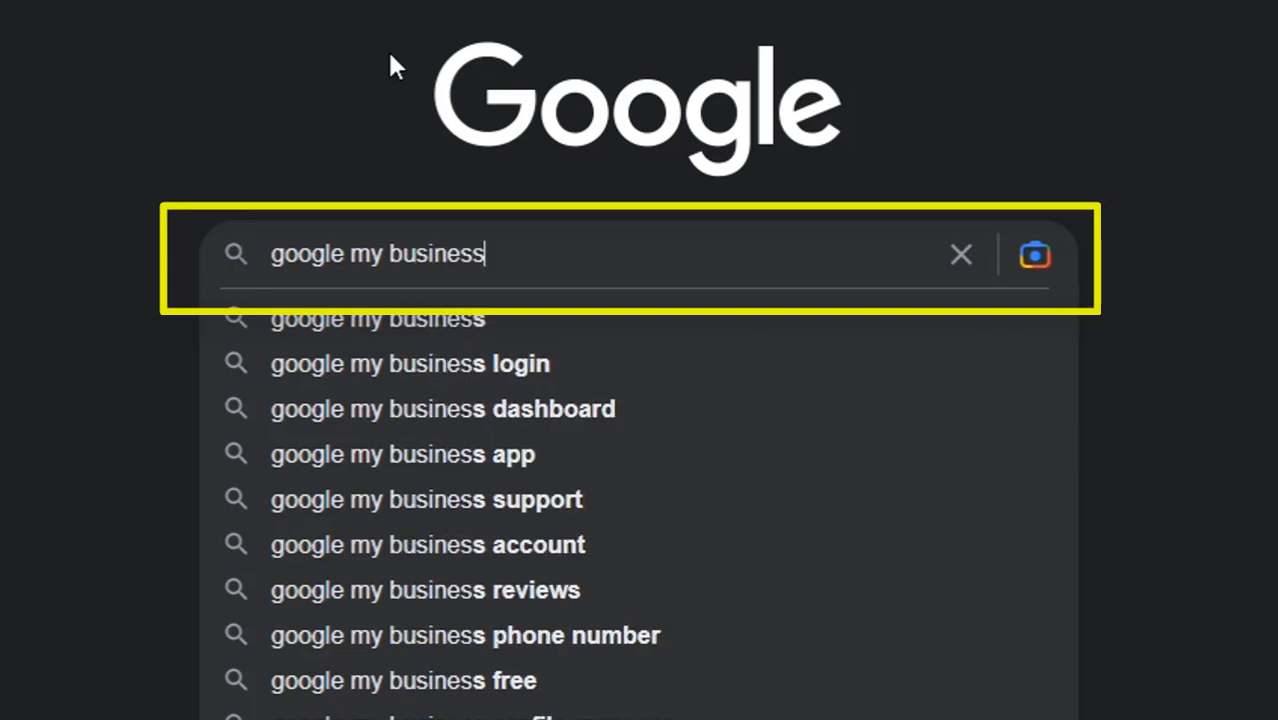
type(" li")
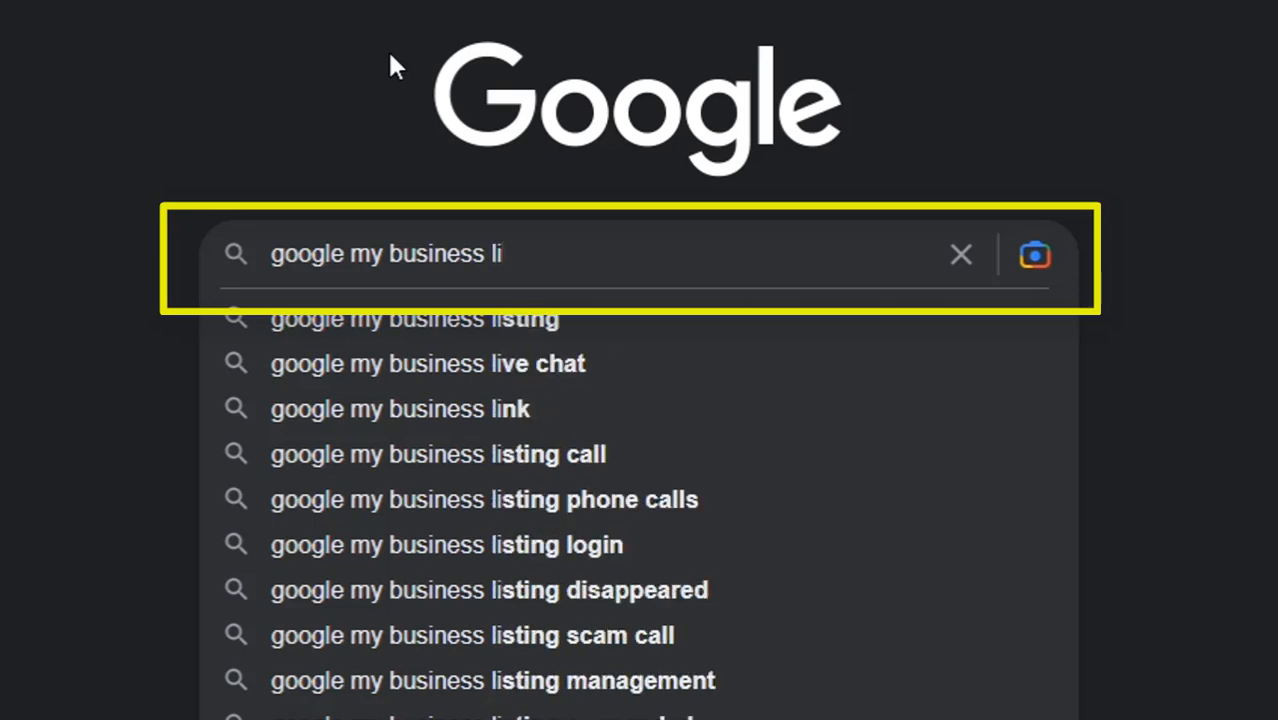
type("st")
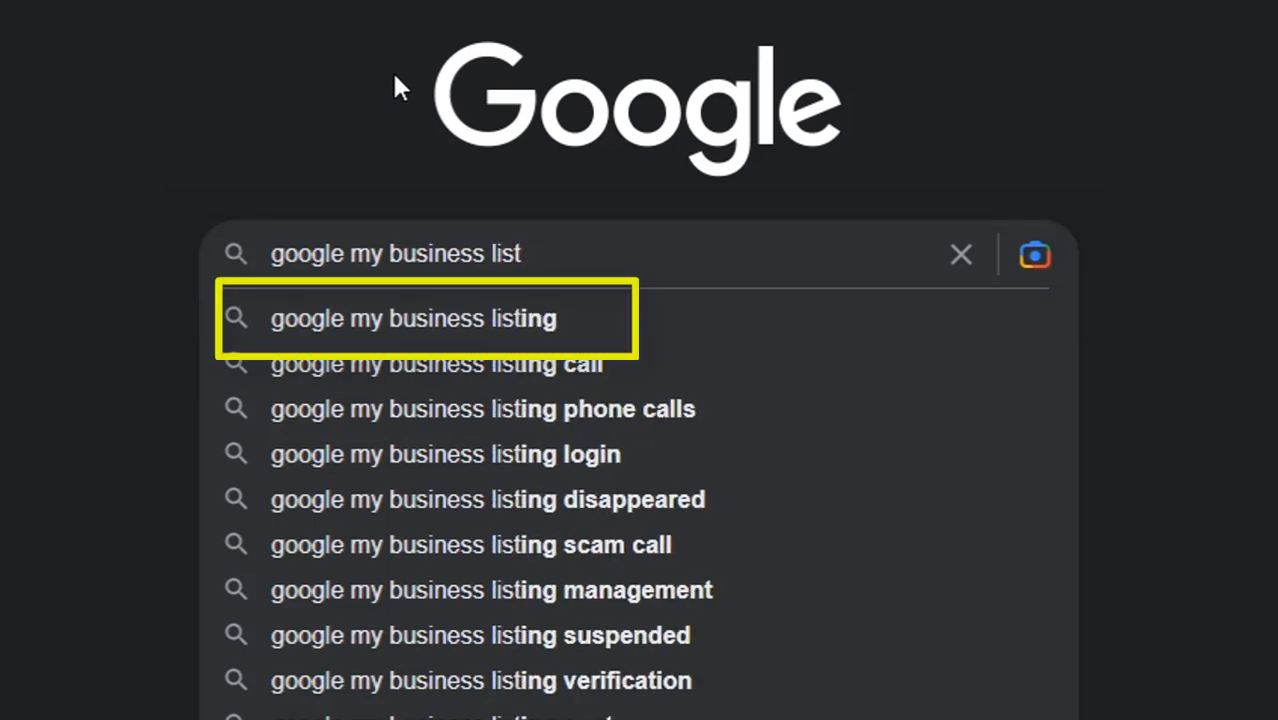
left_click(529, 338)
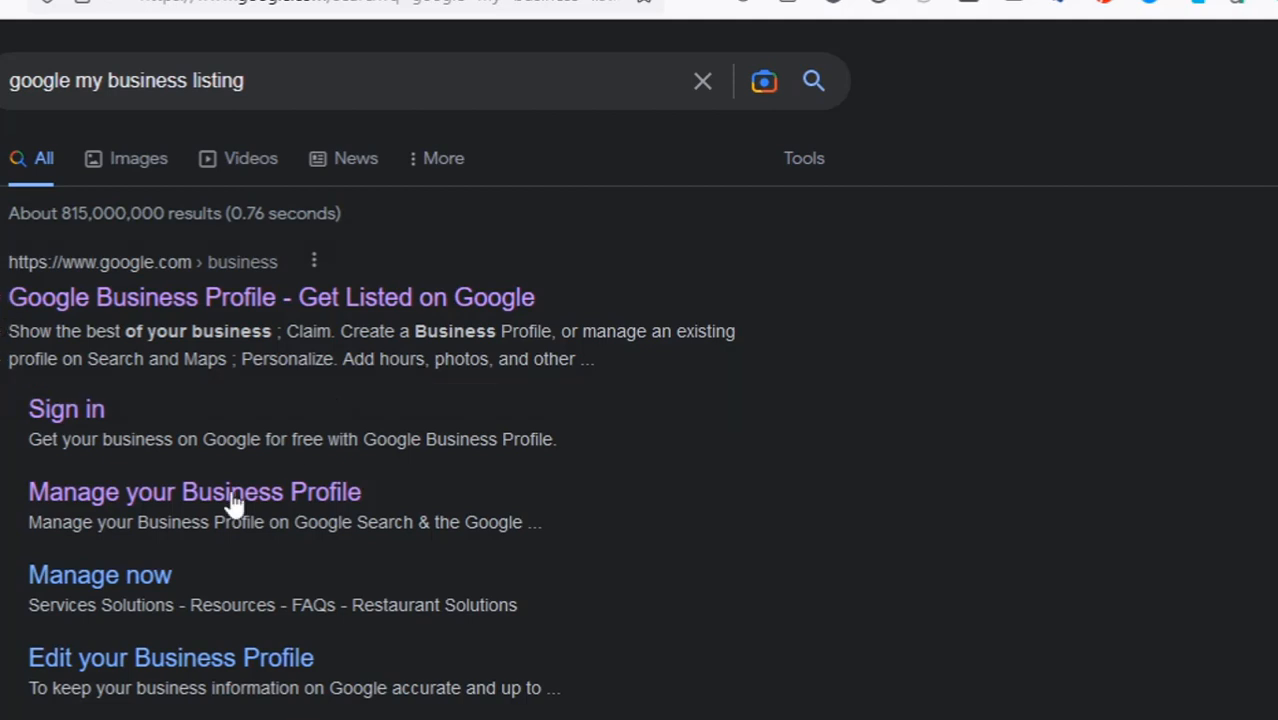
Open the 'Google Business Profile - Get Listed on Google' result.
scroll(402, 485, "down", 3)
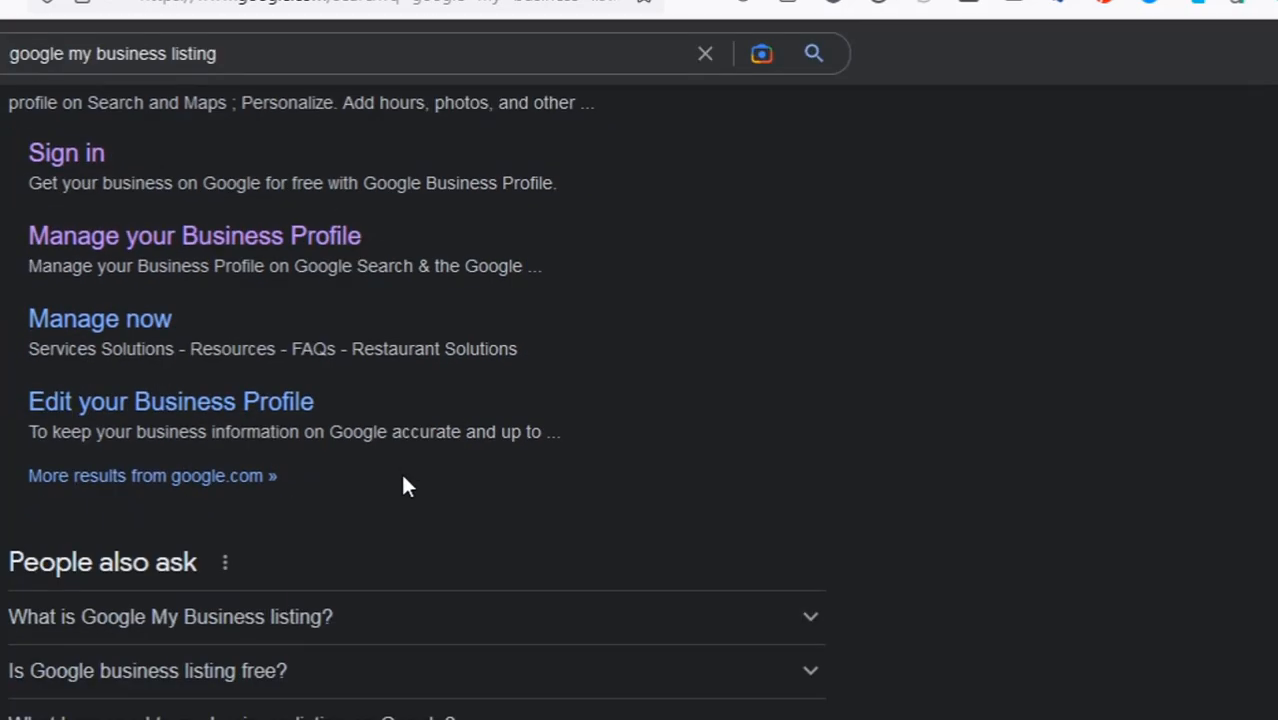
scroll(402, 485, "up", 1)
scroll(98, 390, "up", 1)
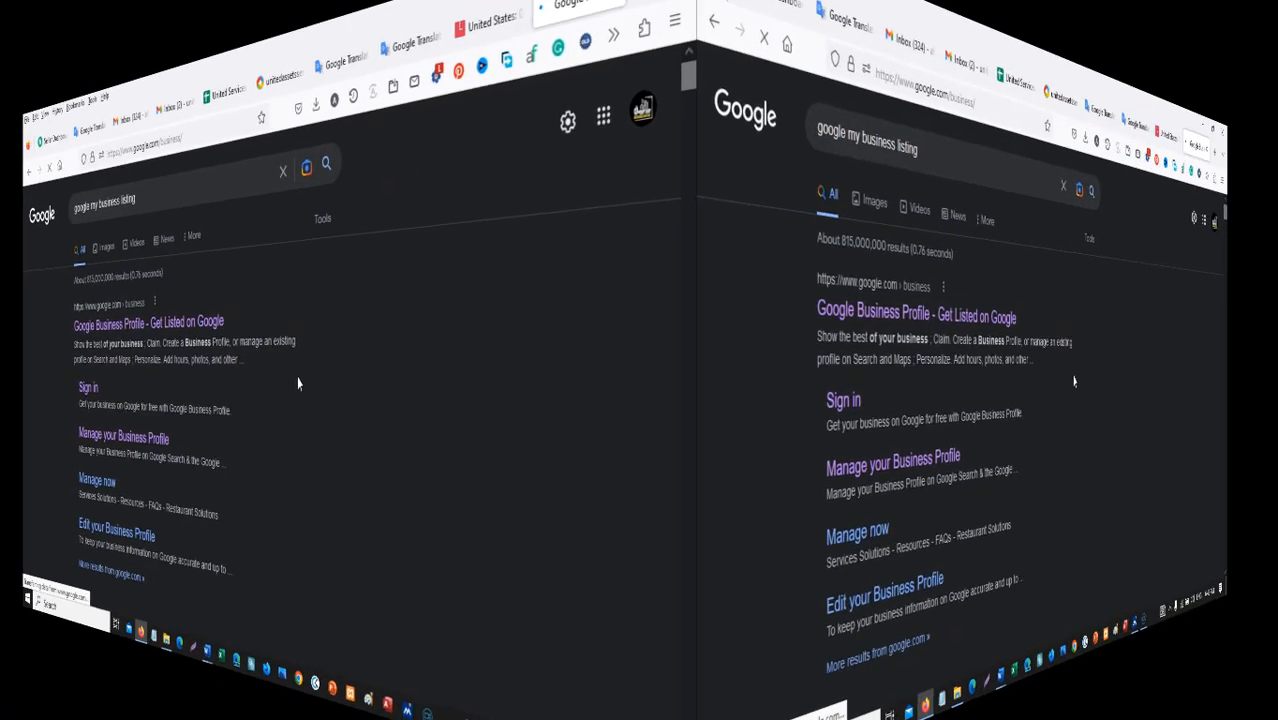
left_click(226, 297)
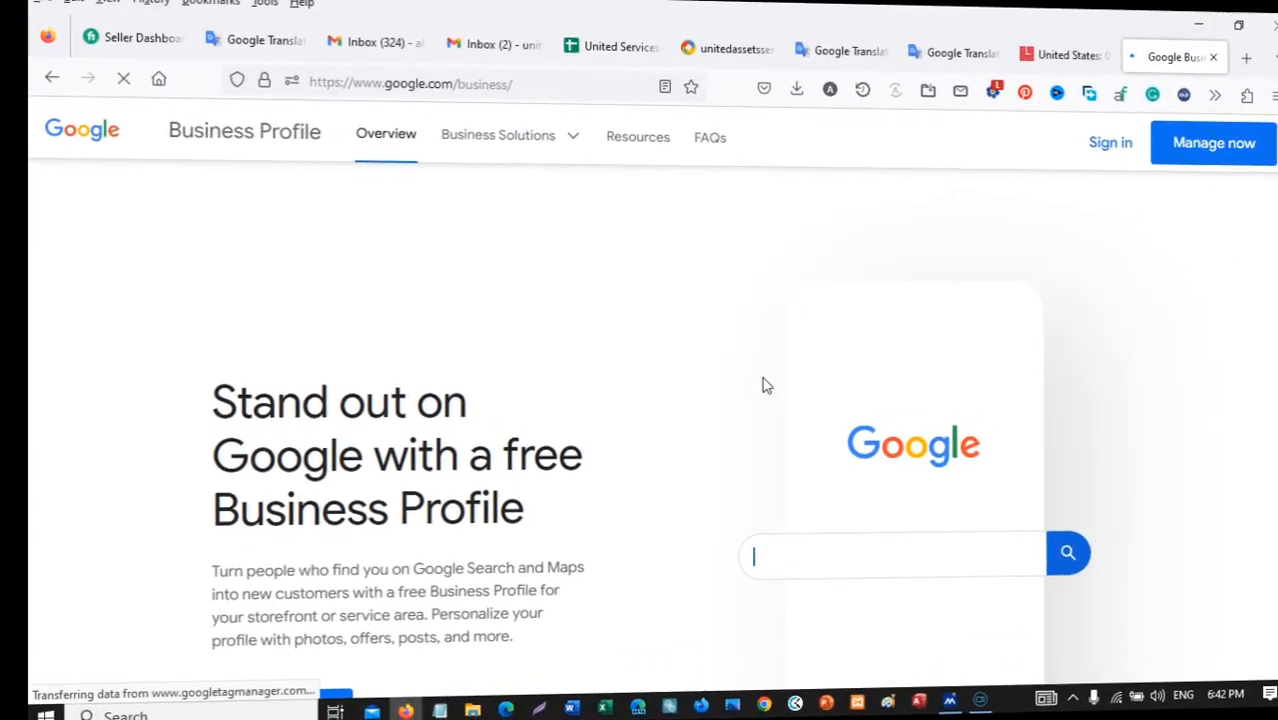
type("Electricians")
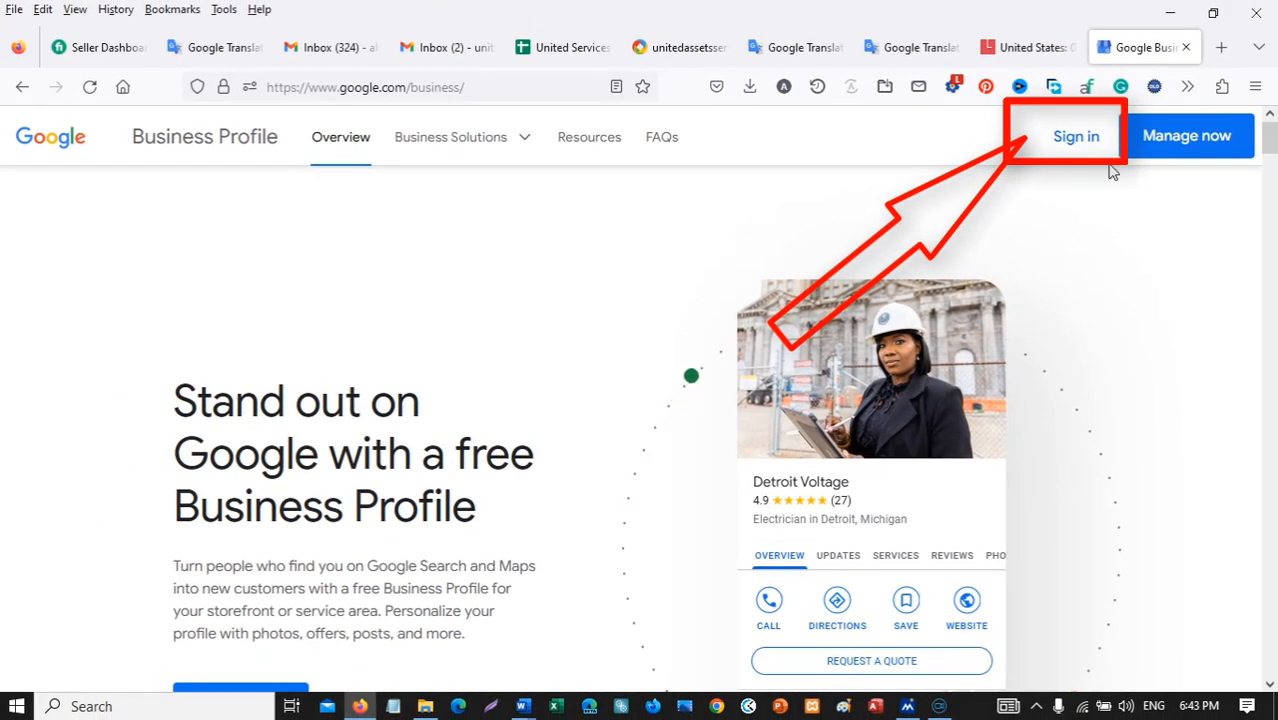
Sign in and choose 'Add your business to Google' to reach the new-profile form.
left_click(1075, 137)
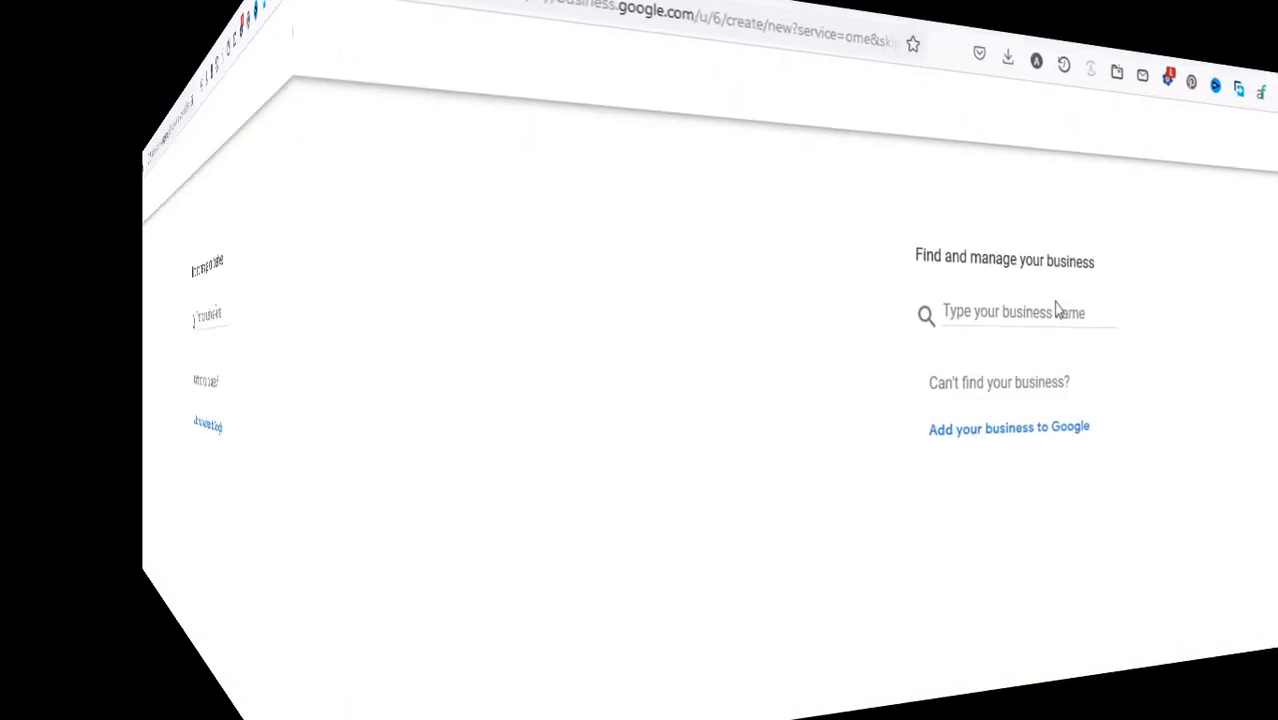
left_click(1009, 304)
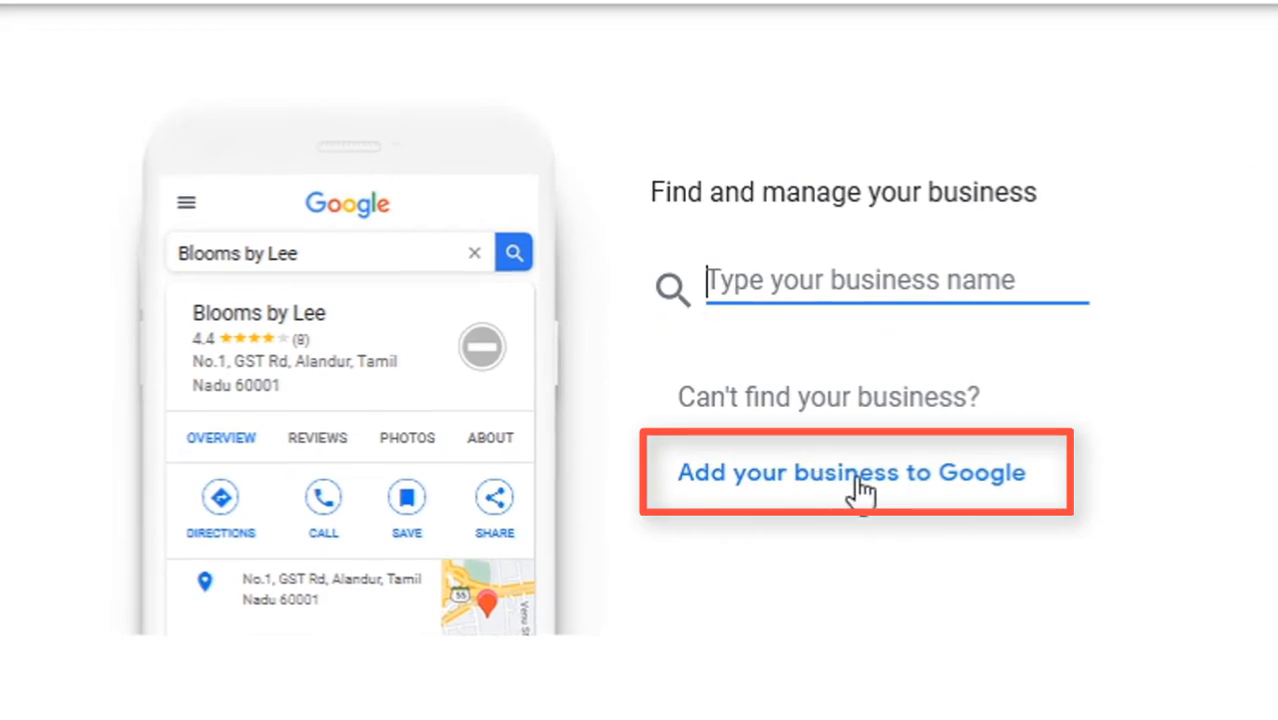
left_click(856, 490)
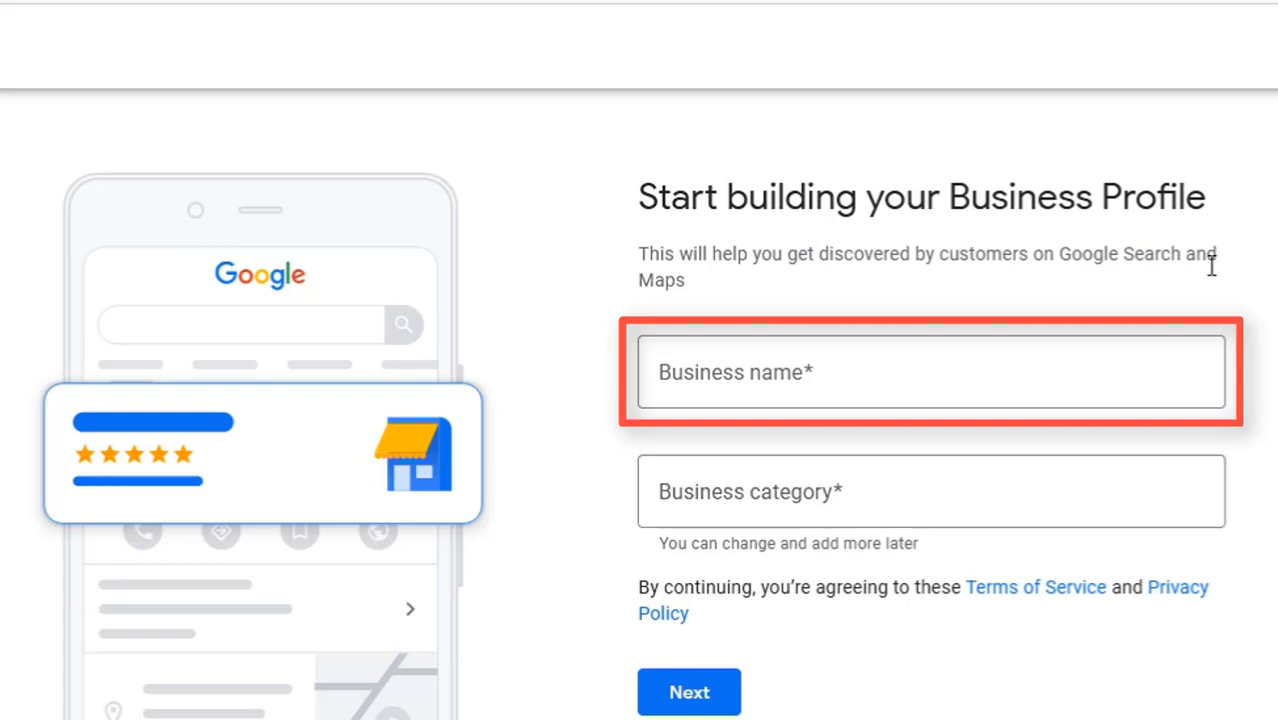
Enter 'United Services Assets Inc' as the business name and create it.
left_click(723, 376)
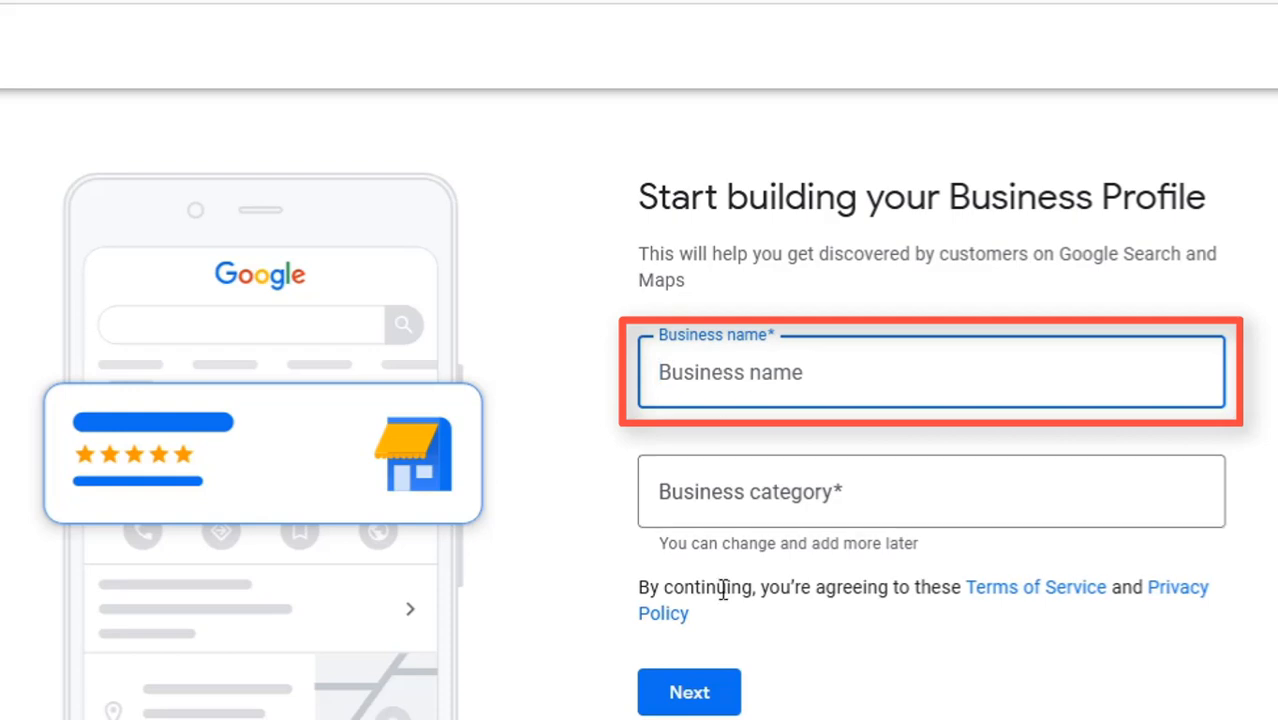
mouse_move(460, 718)
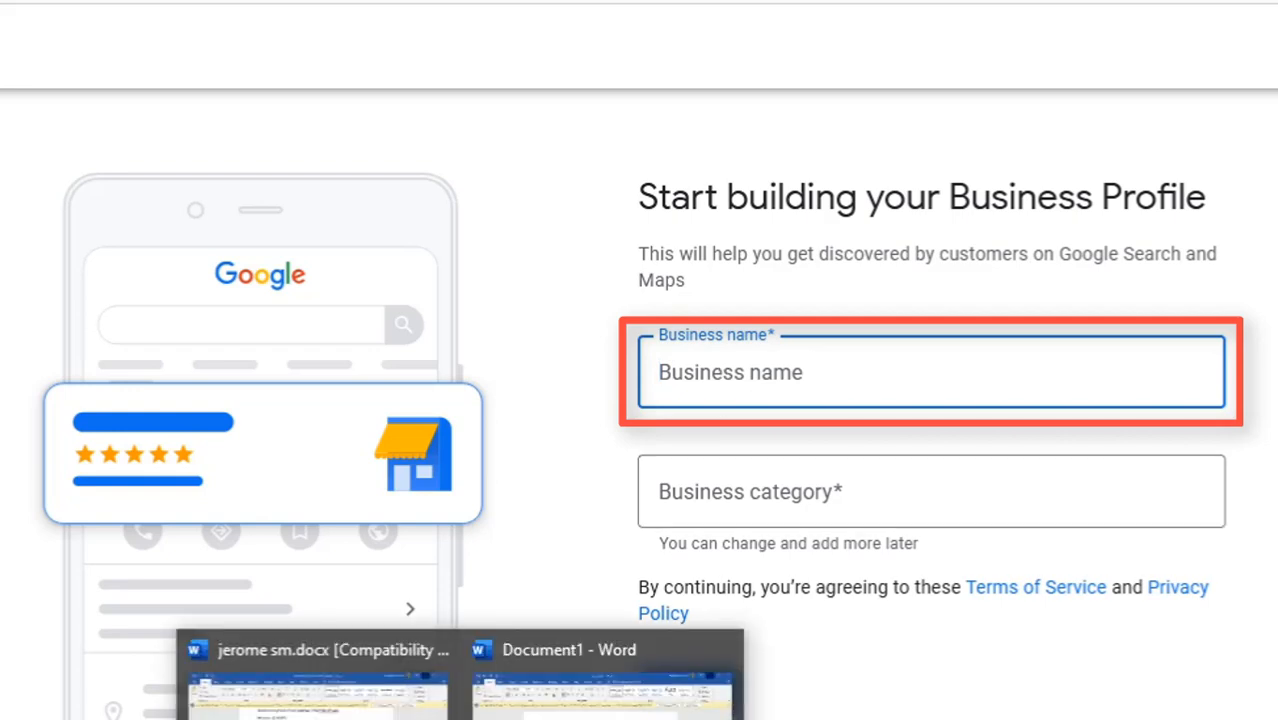
left_click(895, 370)
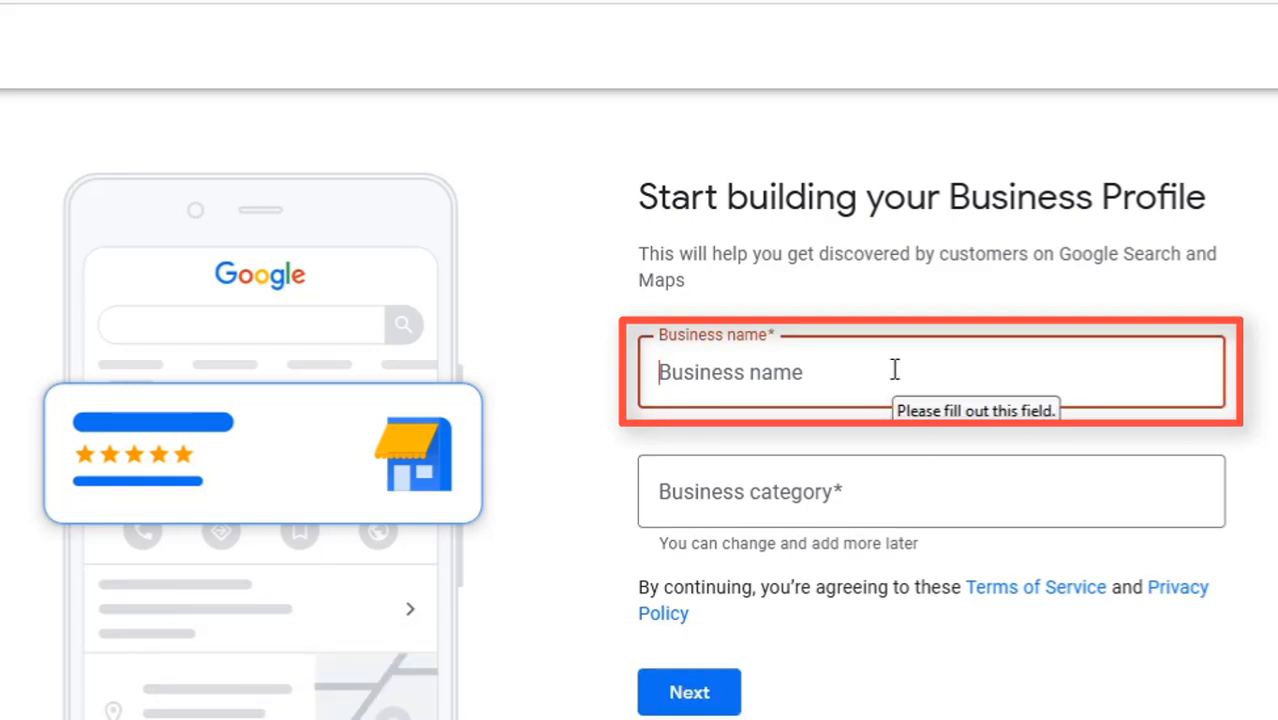
type("United Services Assets Inc")
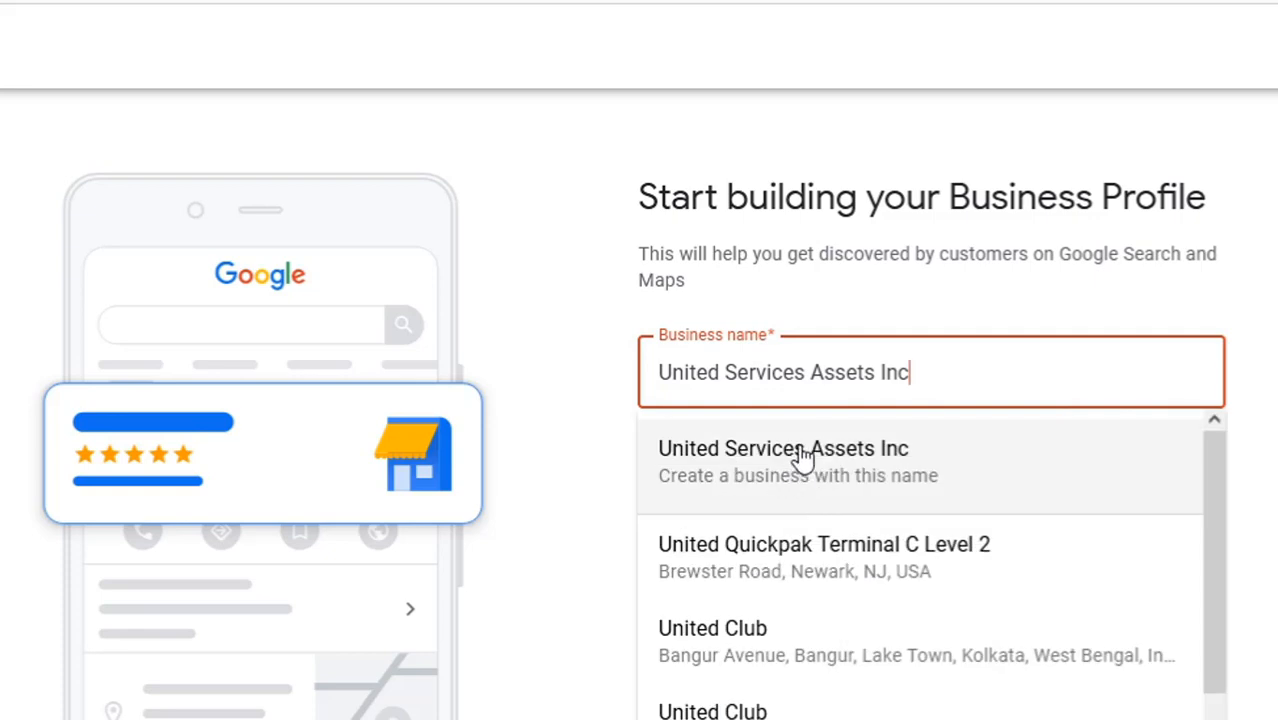
left_click(805, 455)
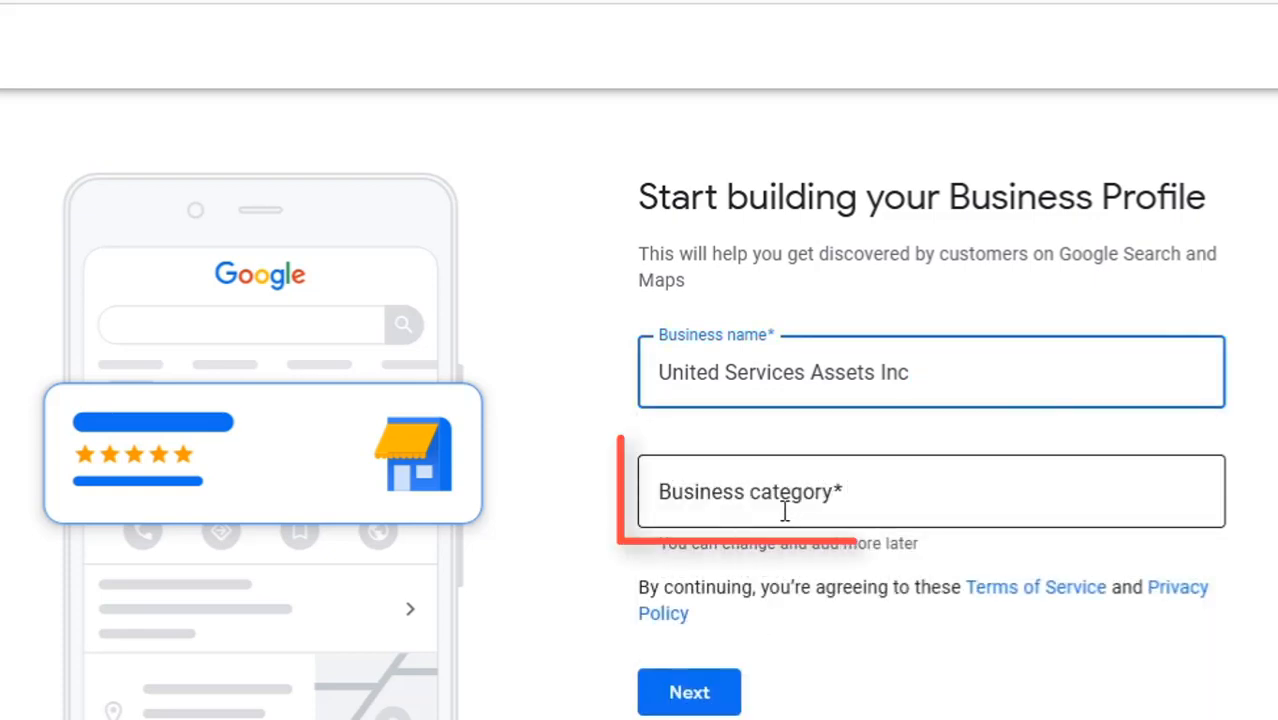
Set the business category to Real estate agency and continue.
left_click(740, 508)
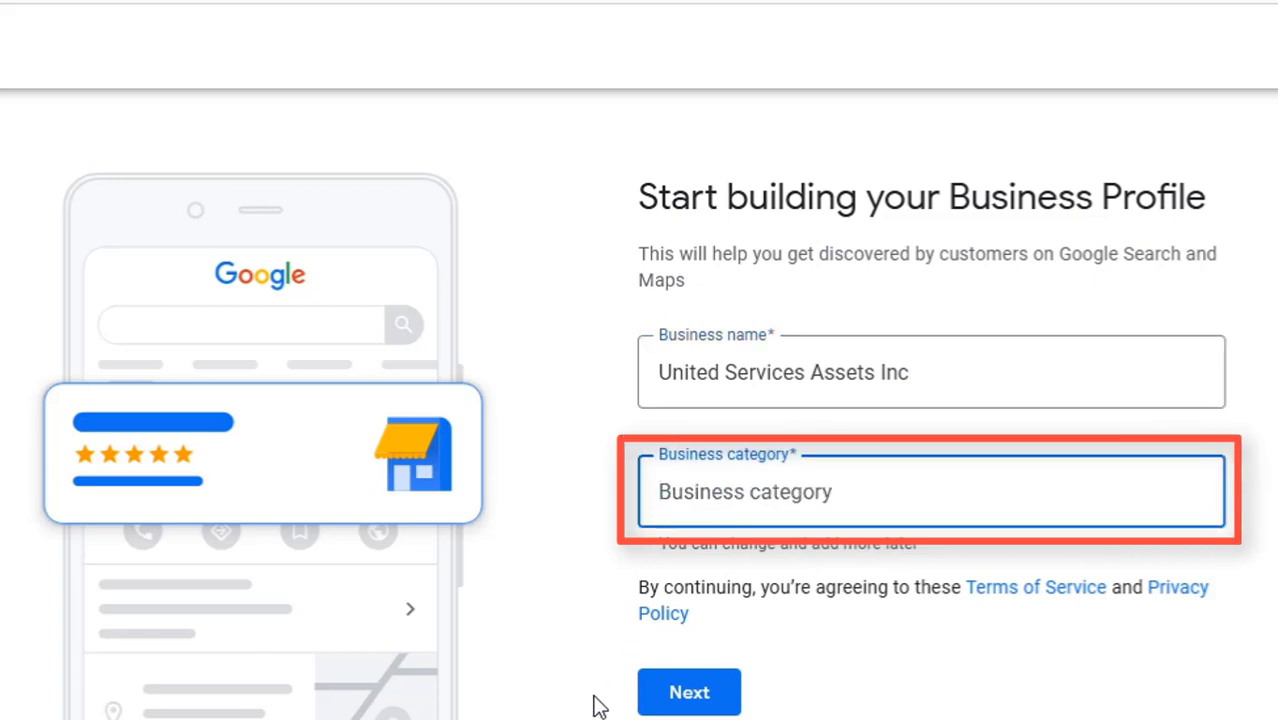
type("funding for trucks, real estate, vehicles")
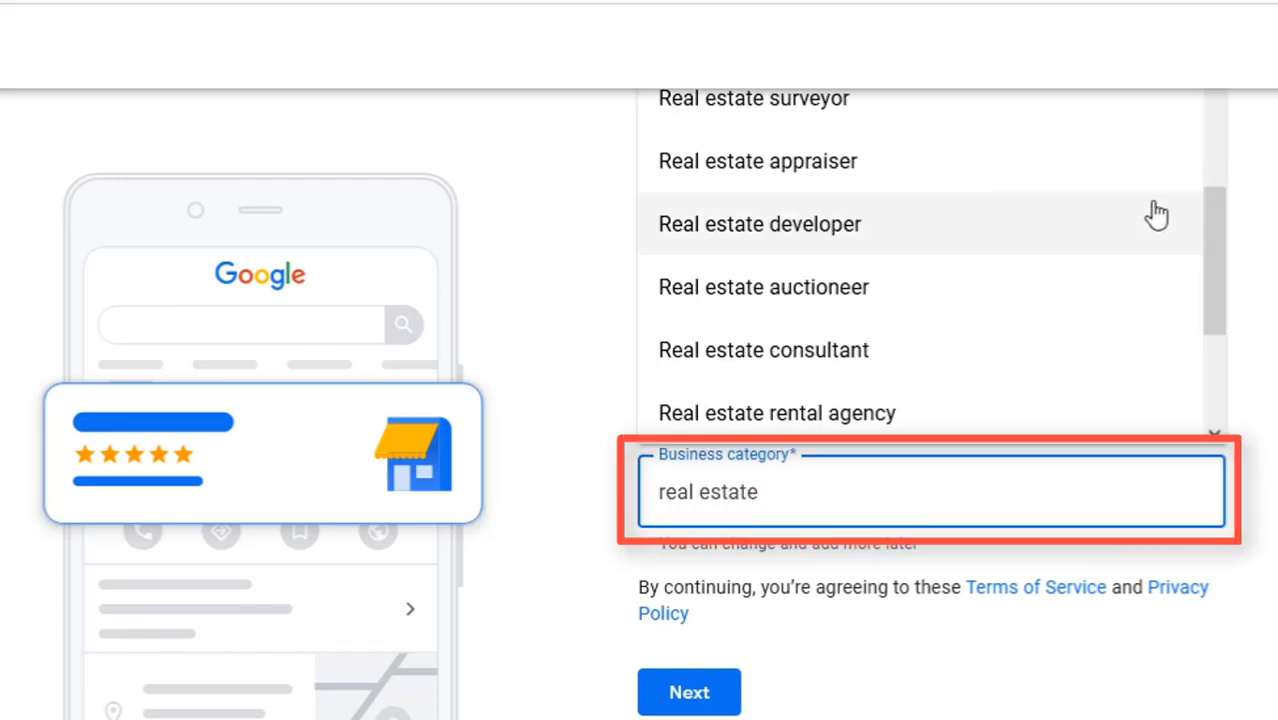
left_click_drag(1218, 242, 1221, 77)
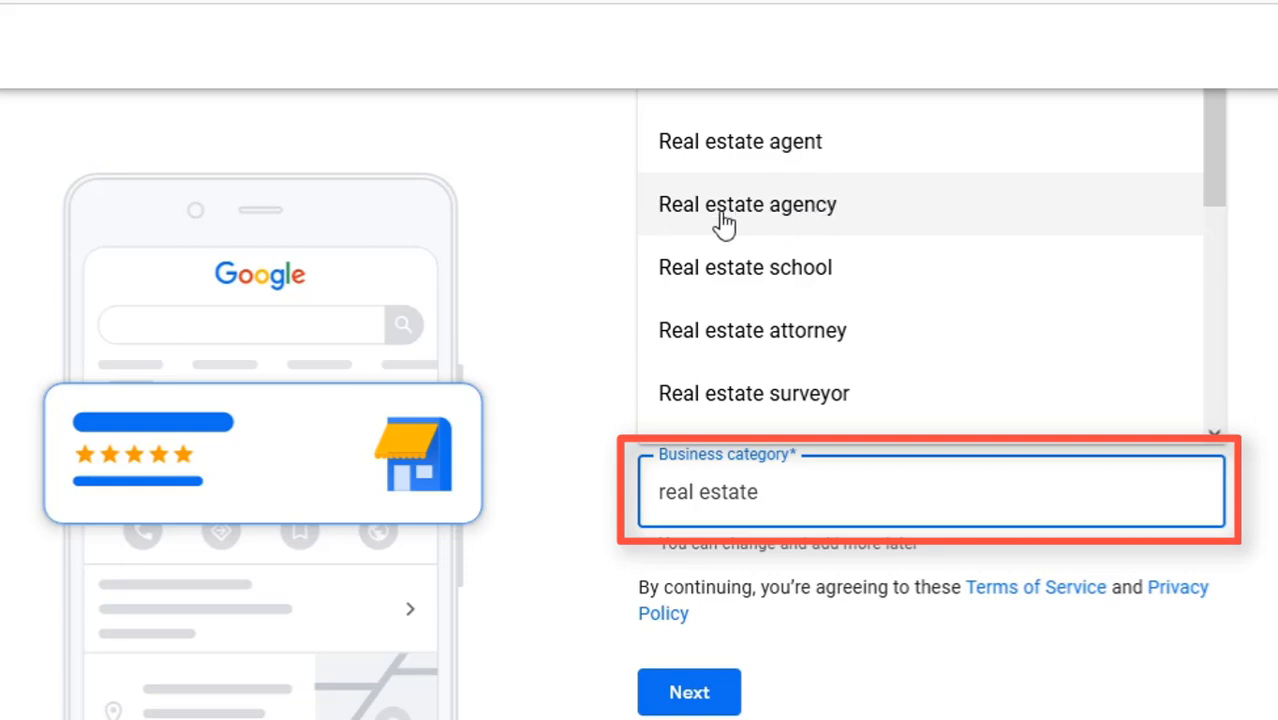
left_click(776, 206)
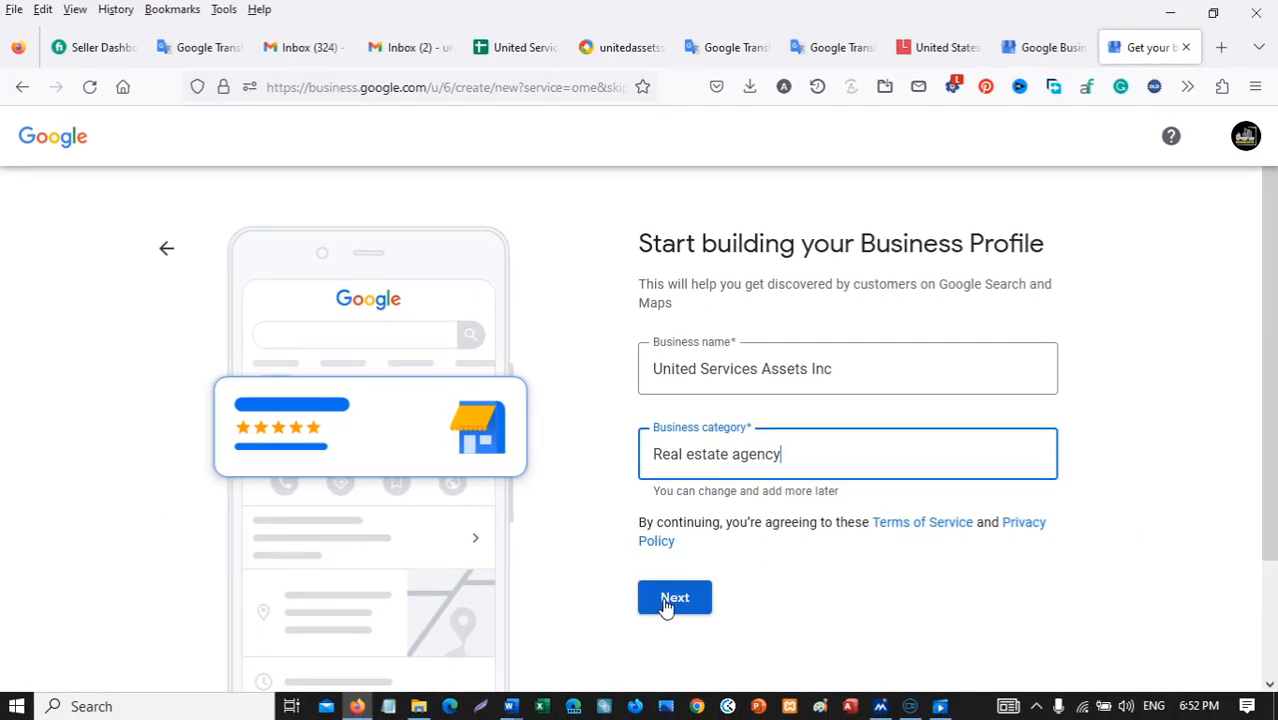
left_click(675, 610)
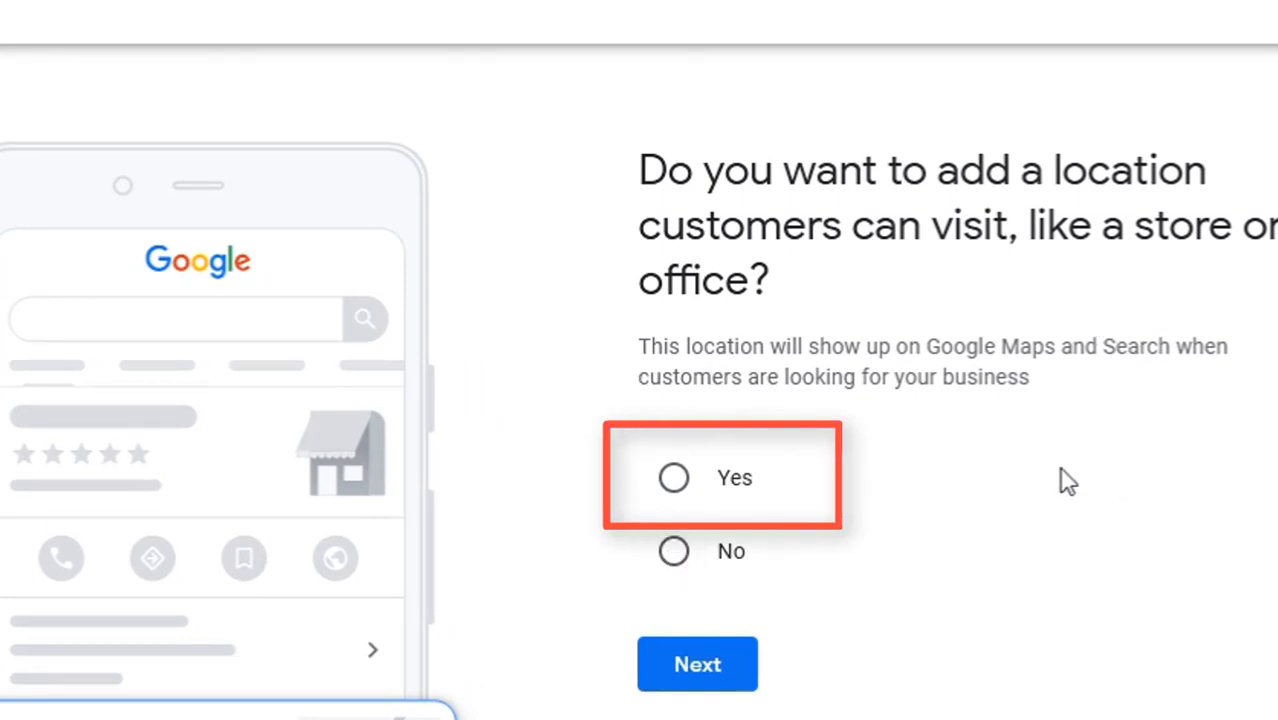
Answer Yes to adding a location customers can visit and continue.
left_click(674, 479)
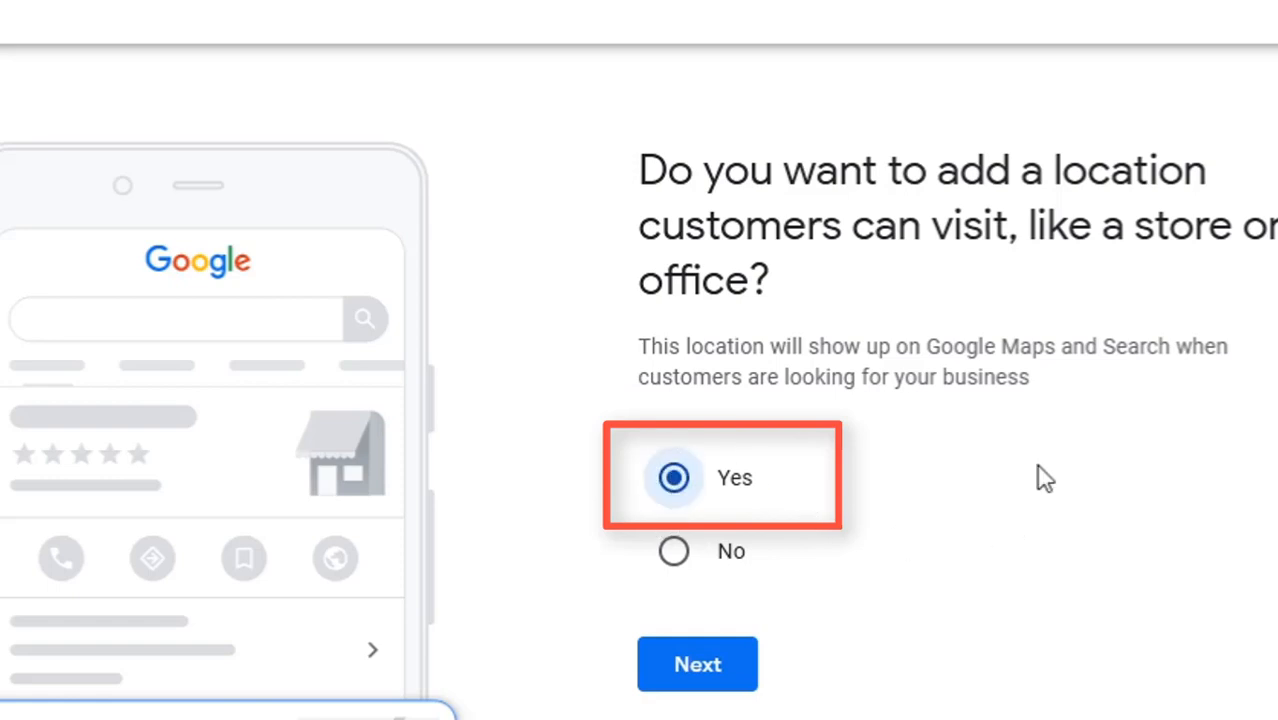
left_click(705, 665)
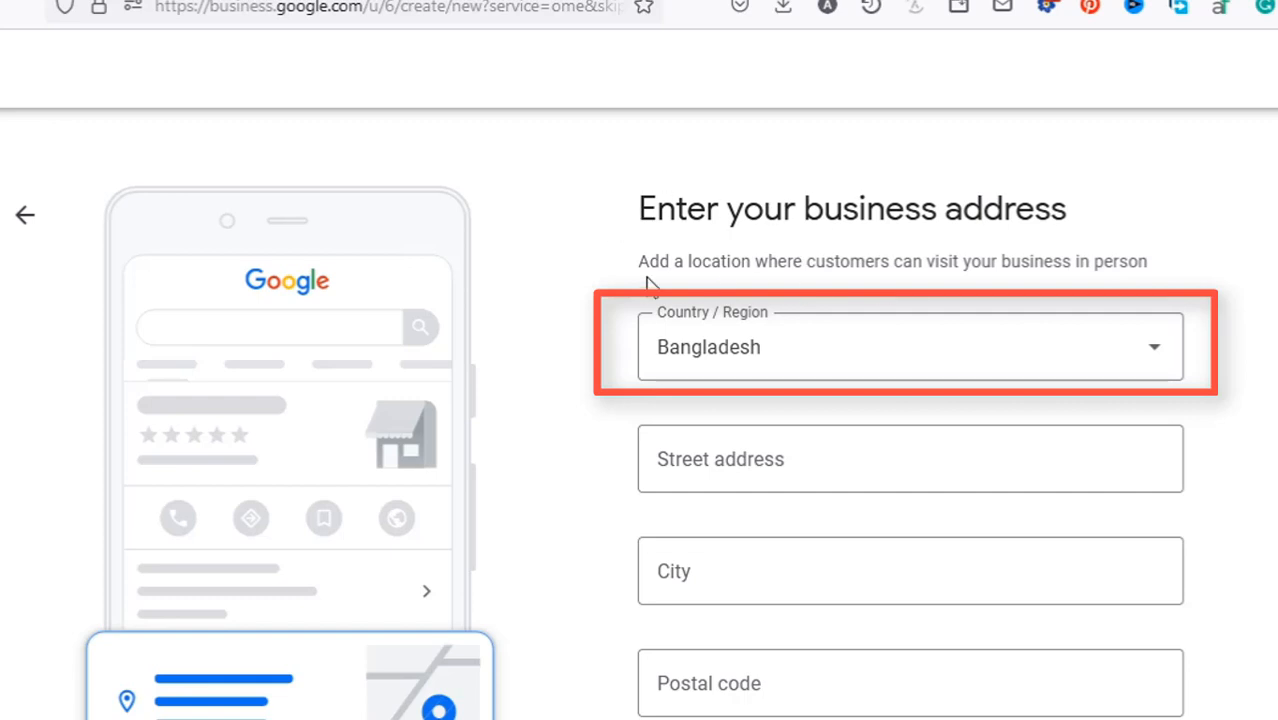
Set the Country/Region to United States.
scroll(934, 600, "down", 1)
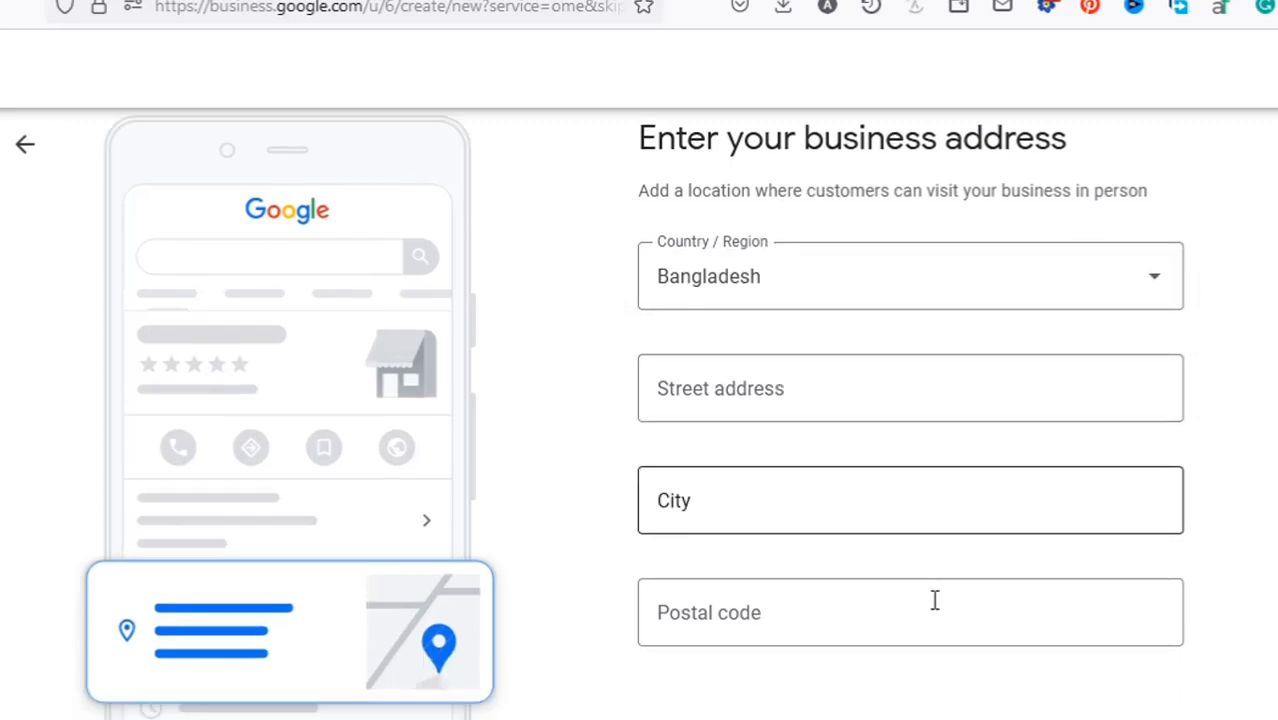
scroll(700, 490, "up", 2)
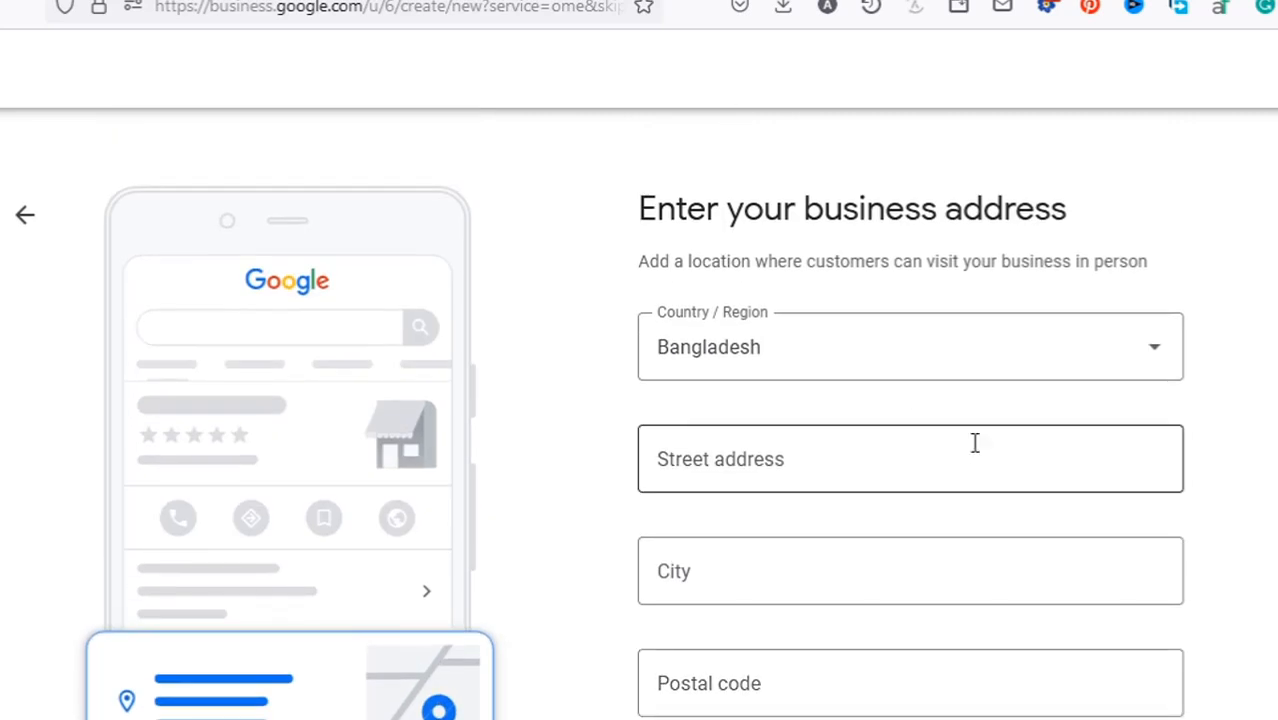
left_click(898, 350)
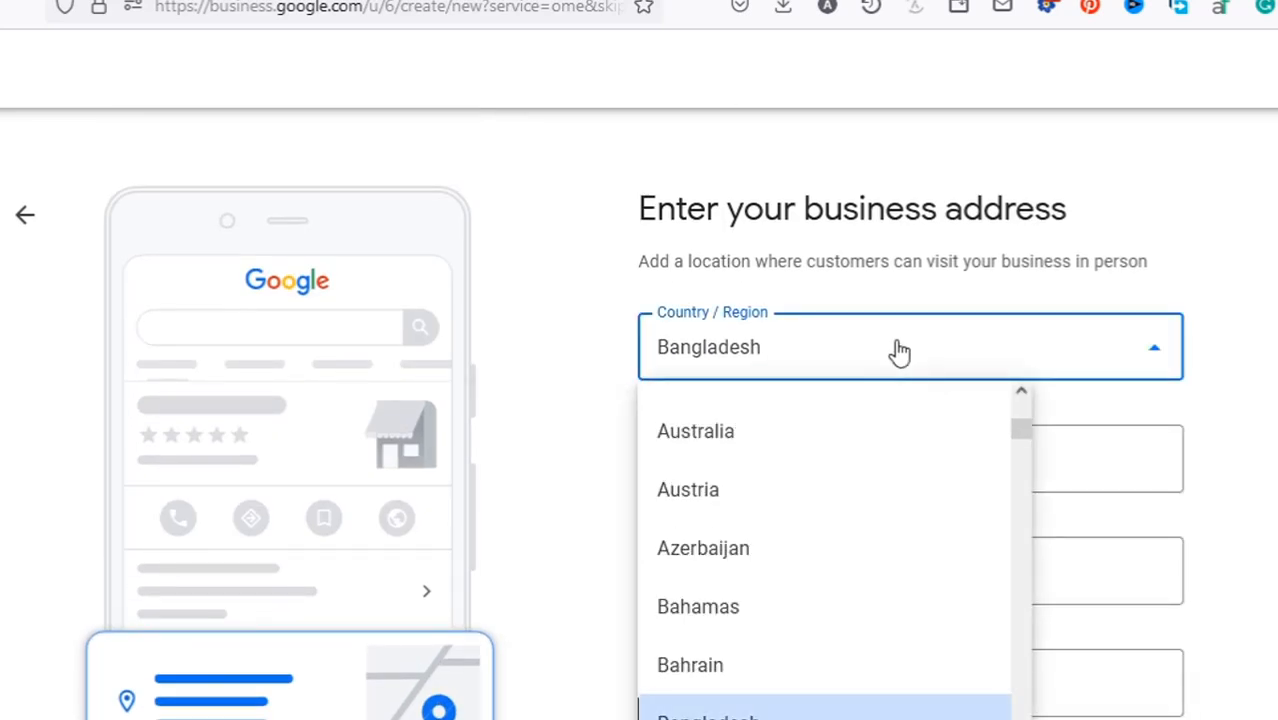
left_click_drag(1024, 432, 1016, 712)
left_click(744, 418)
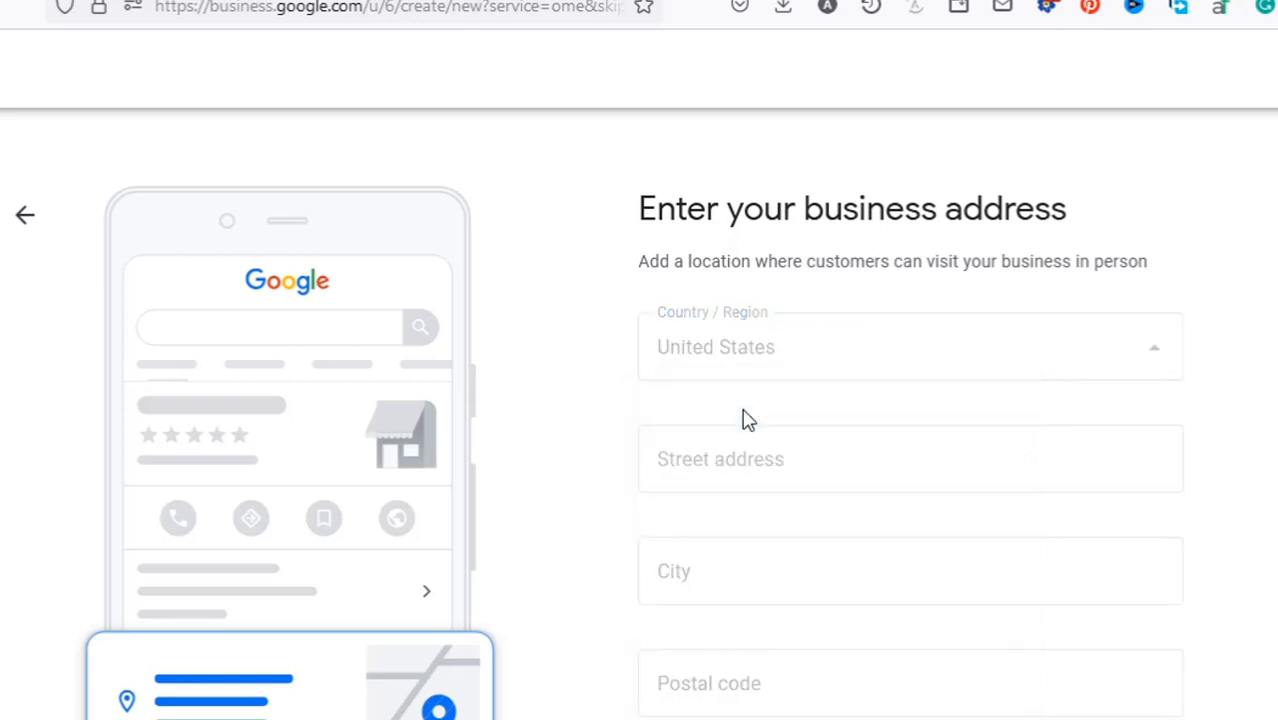
Paste the full street address, accept the suggested match and submit it.
left_click(779, 458)
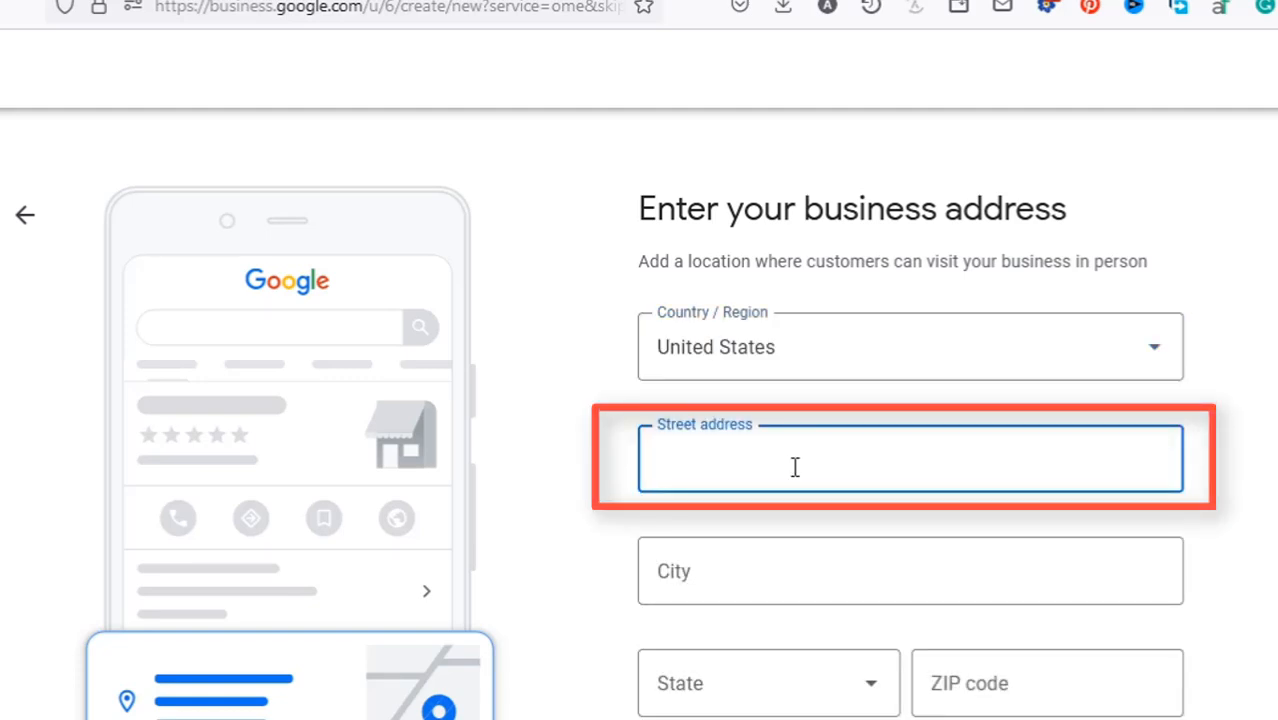
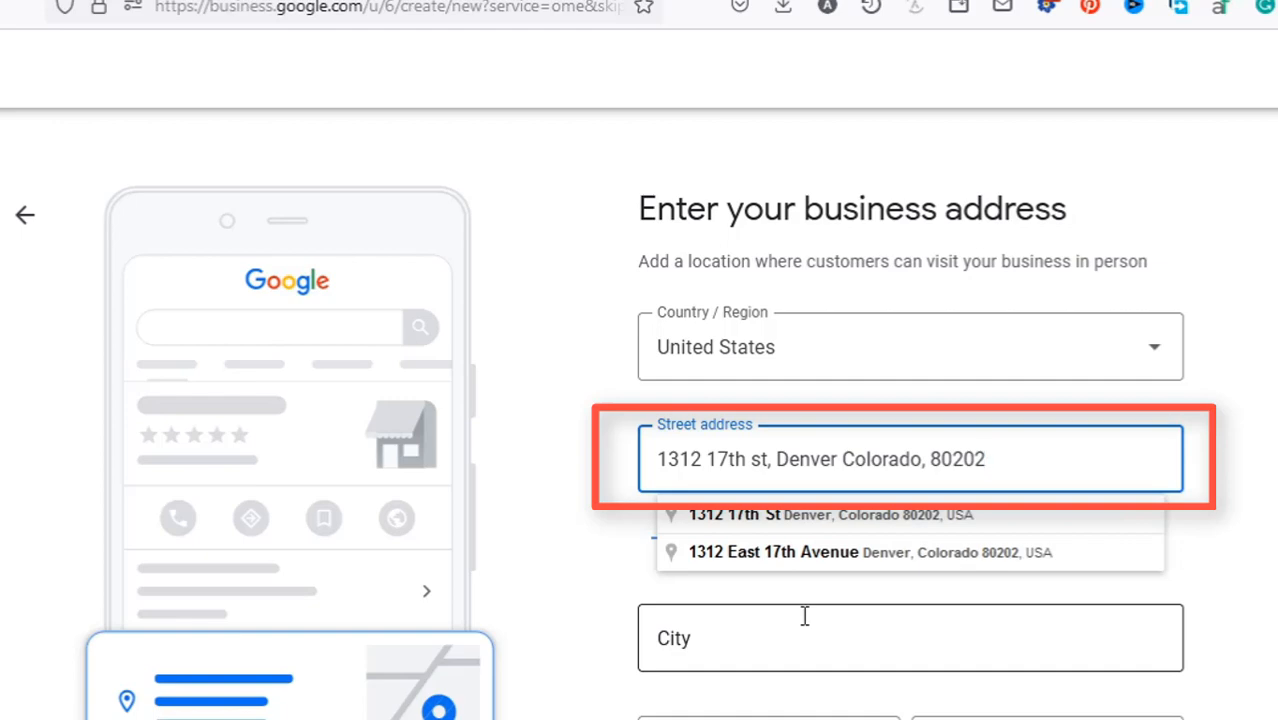
left_click(852, 518)
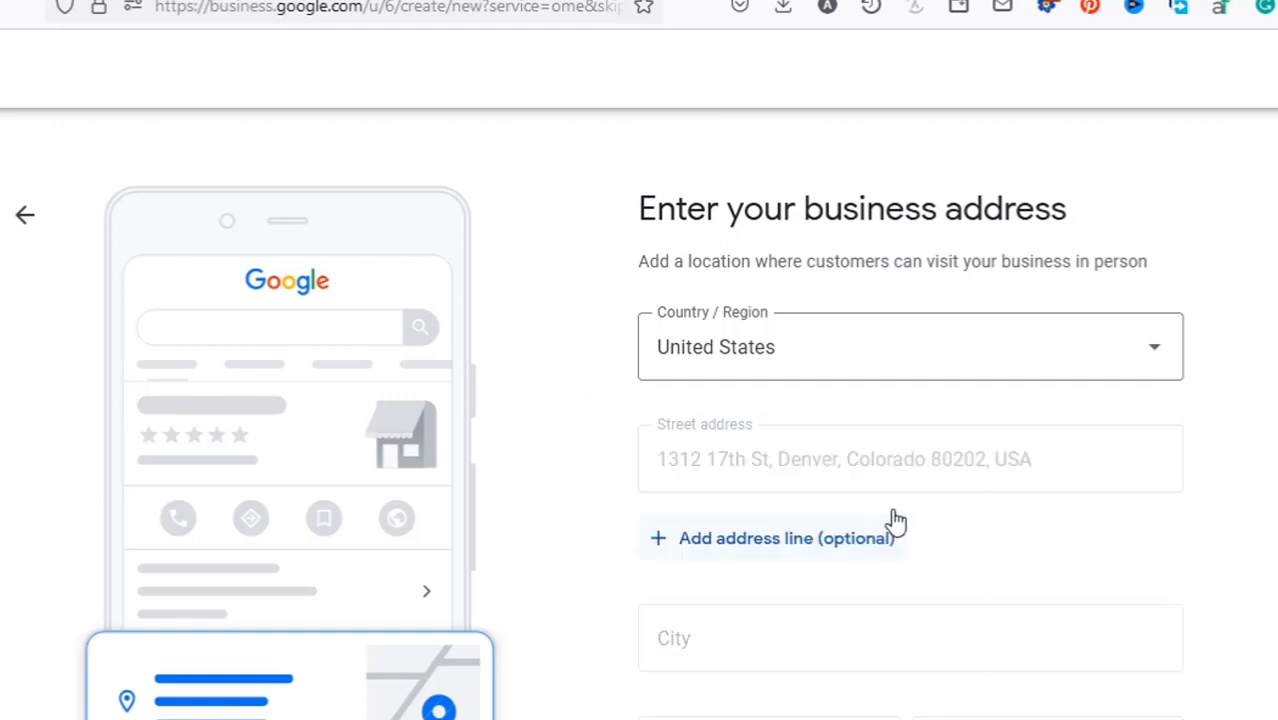
scroll(915, 515, "down", 2)
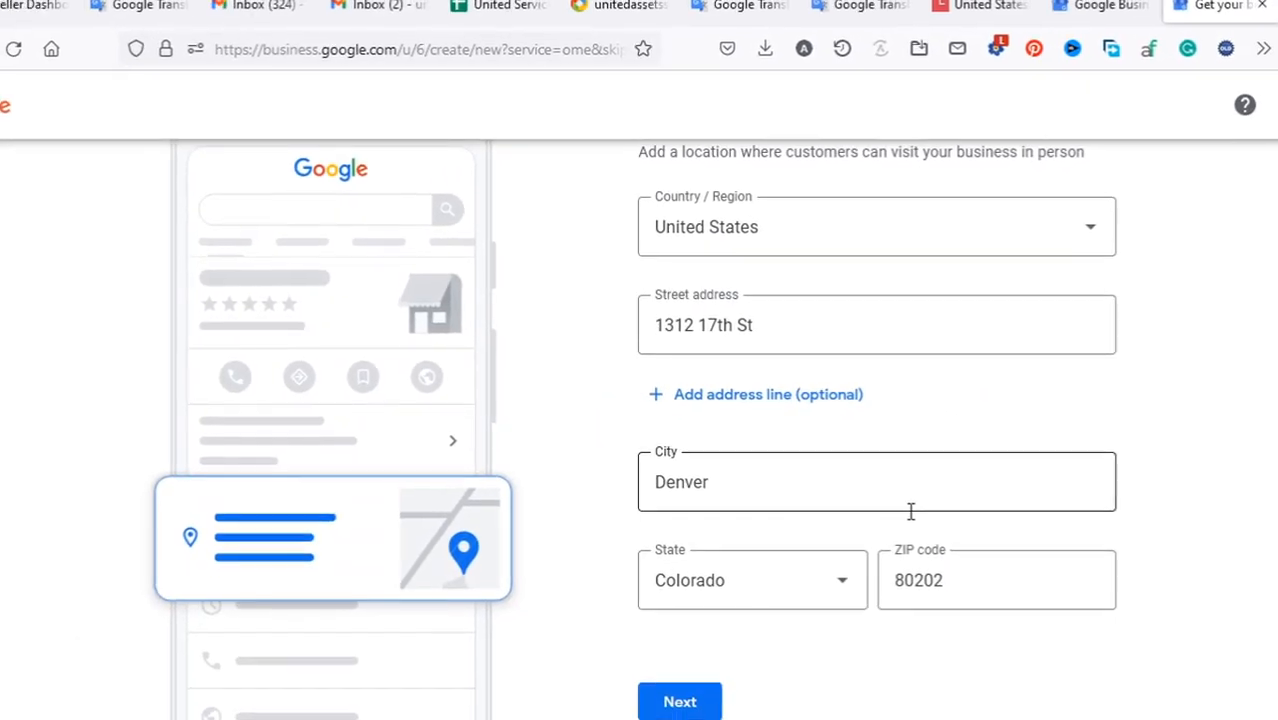
scroll(905, 500, "up", 1)
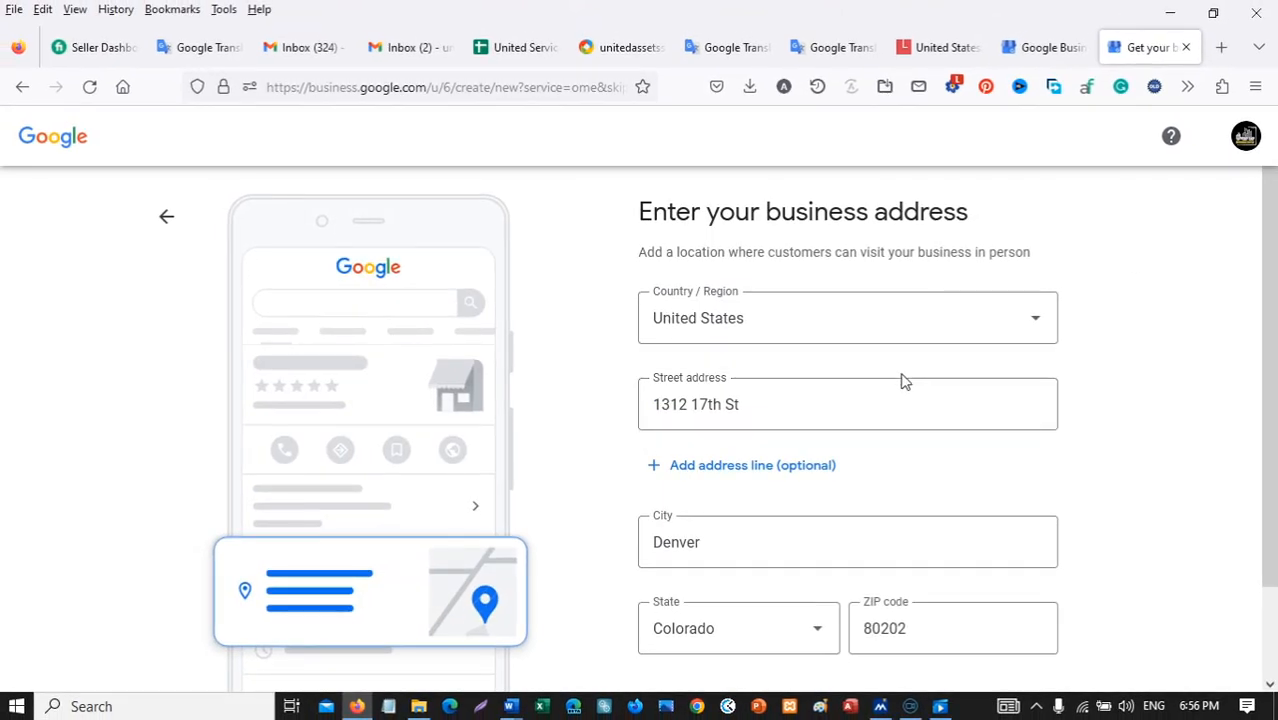
scroll(1133, 465, "down", 2)
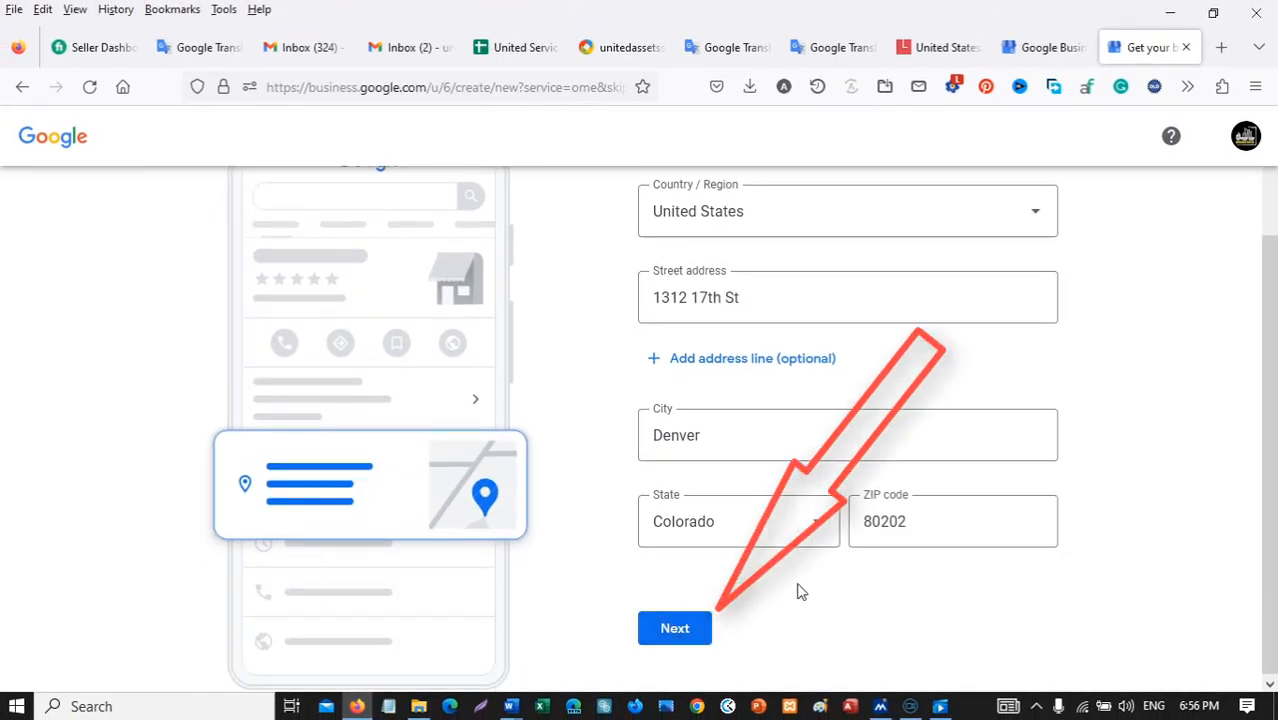
left_click(692, 630)
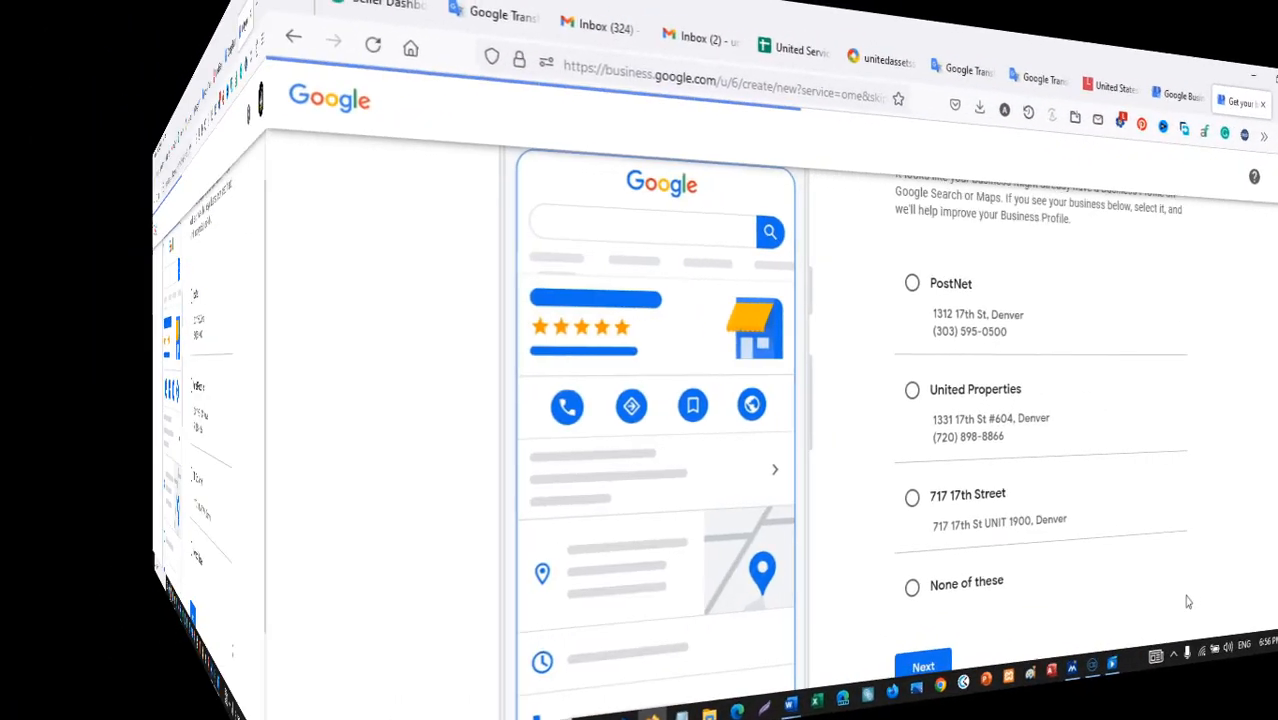
Choose 'None of these' for 'Is this your business?' and continue.
scroll(1060, 646, "up", 2)
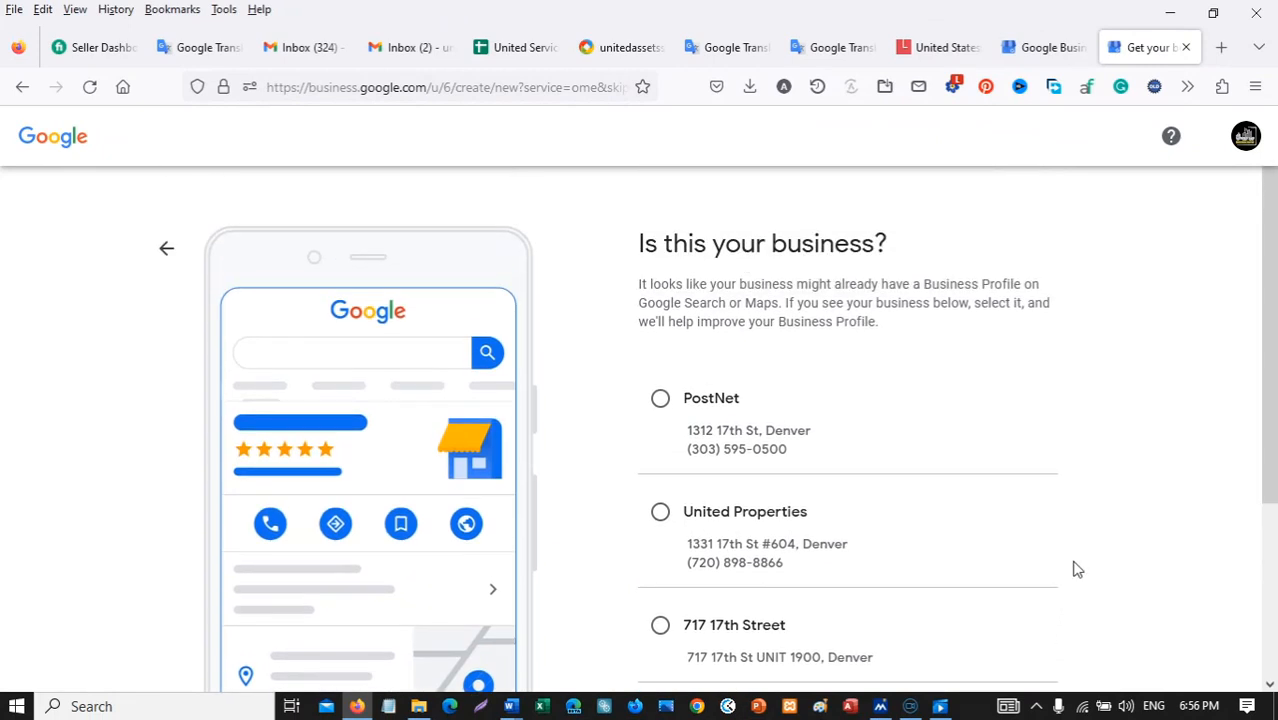
scroll(1077, 569, "down", 4)
scroll(1077, 569, "up", 4)
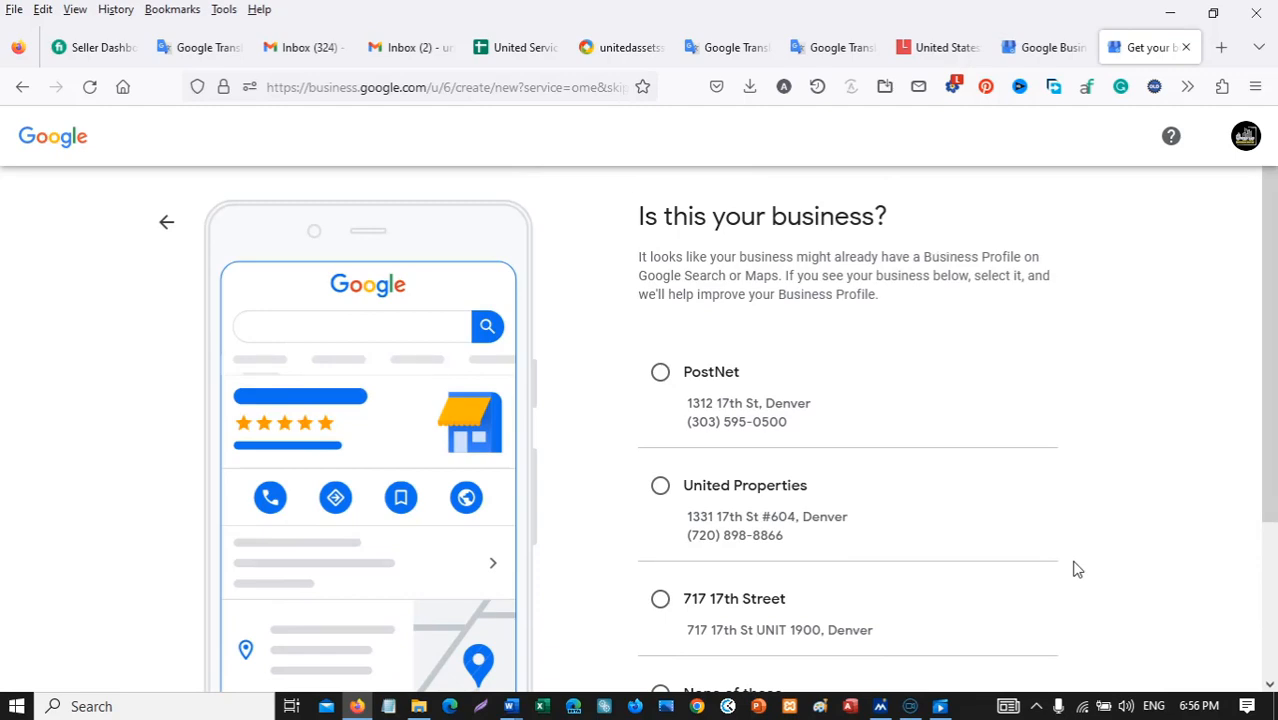
scroll(1077, 569, "down", 4)
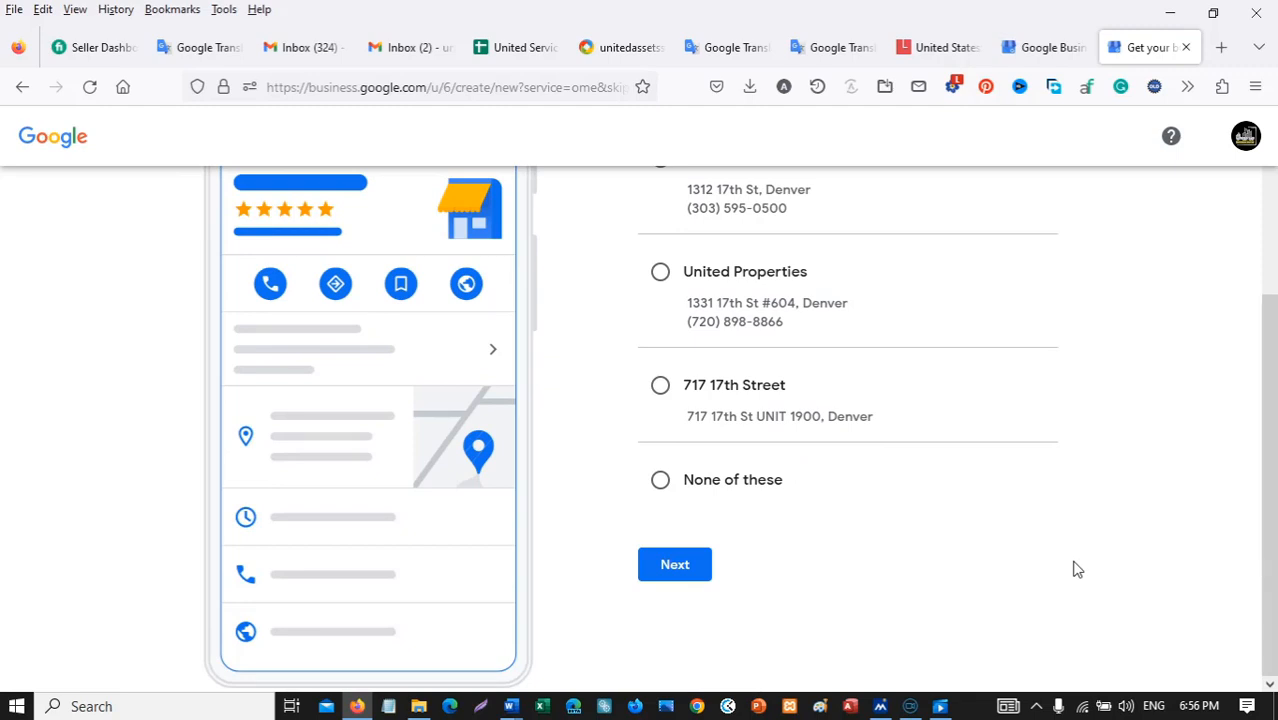
scroll(987, 477, "up", 3)
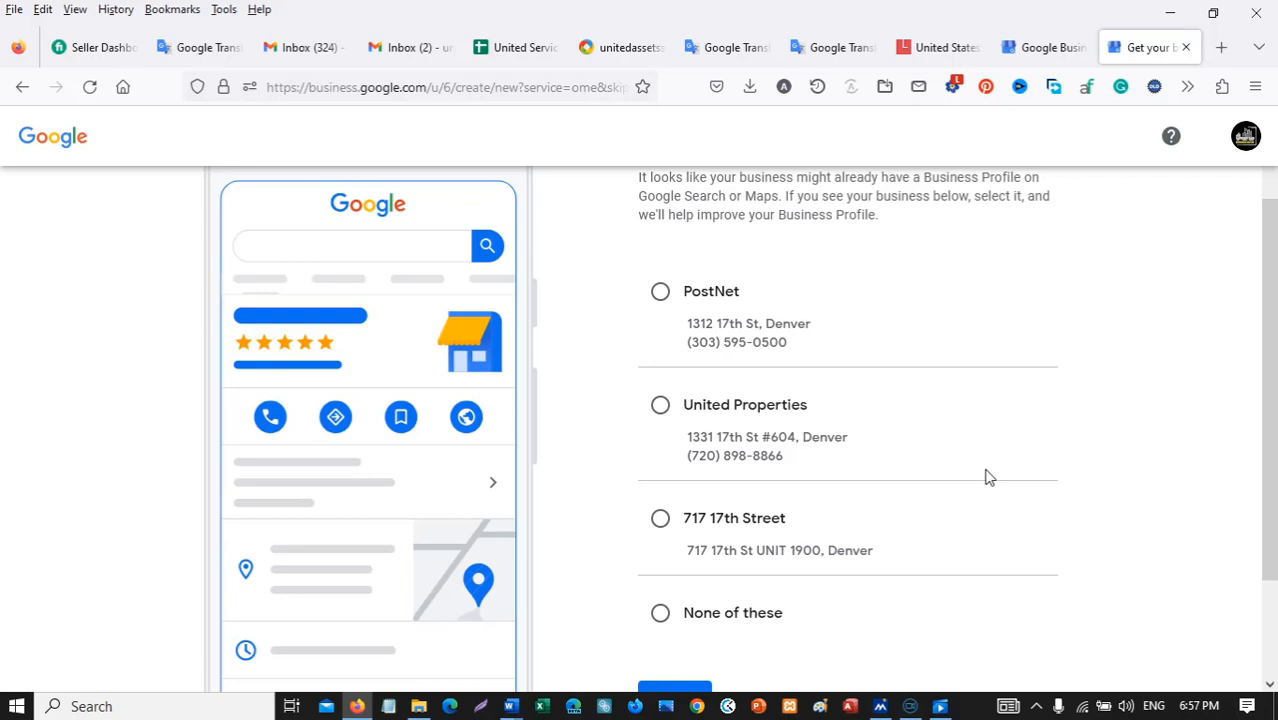
scroll(987, 477, "down", 2)
scroll(987, 477, "up", 4)
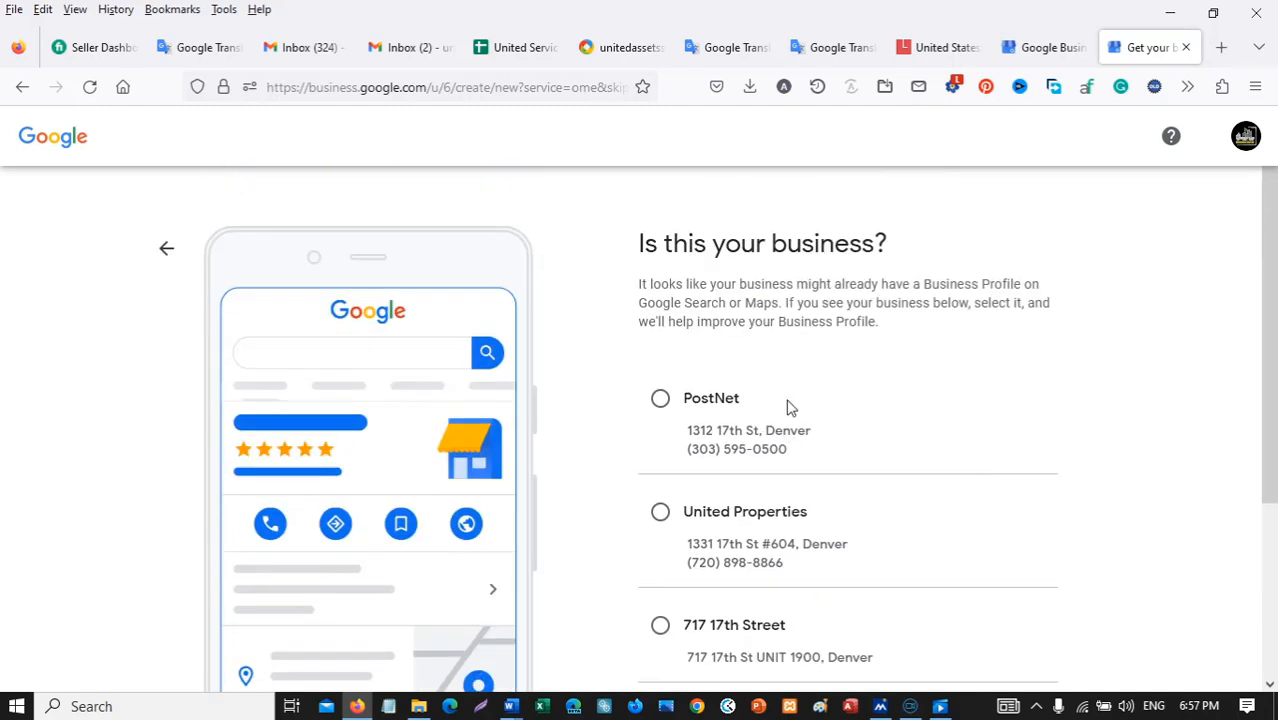
scroll(980, 420, "down", 3)
scroll(693, 399, "up", 3)
scroll(640, 392, "down", 1)
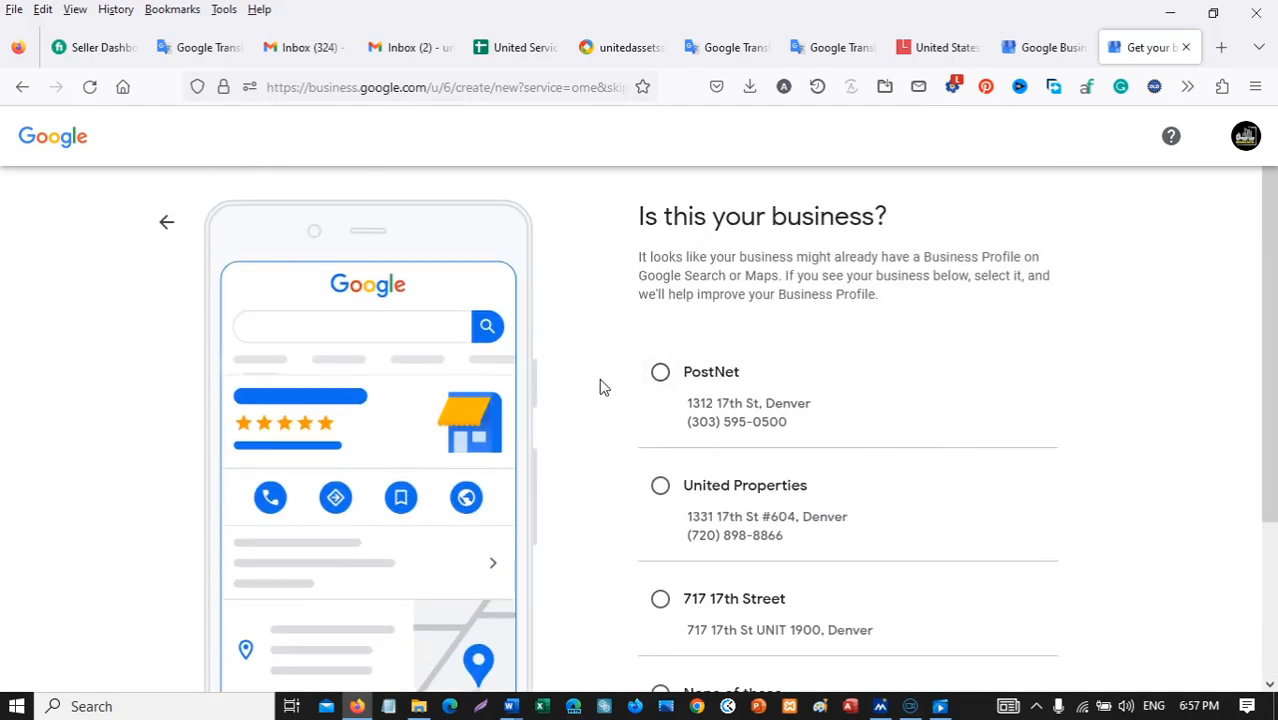
scroll(1013, 522, "down", 3)
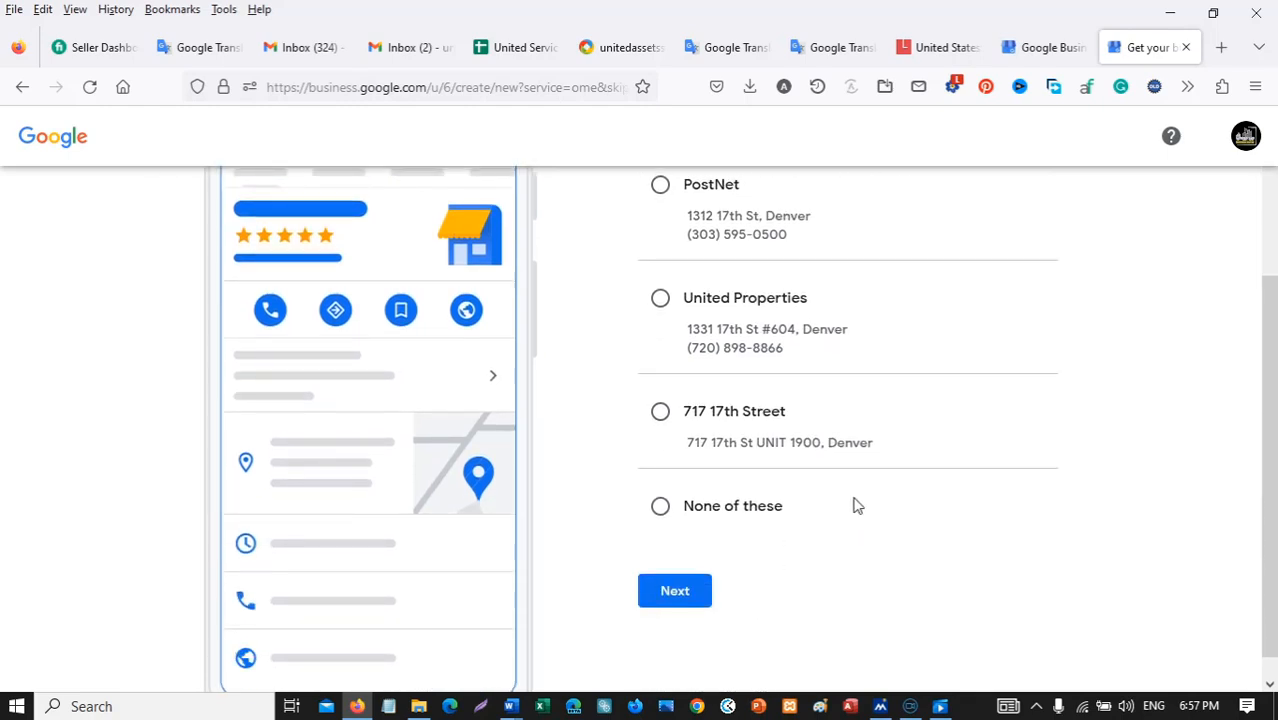
scroll(856, 505, "up", 3)
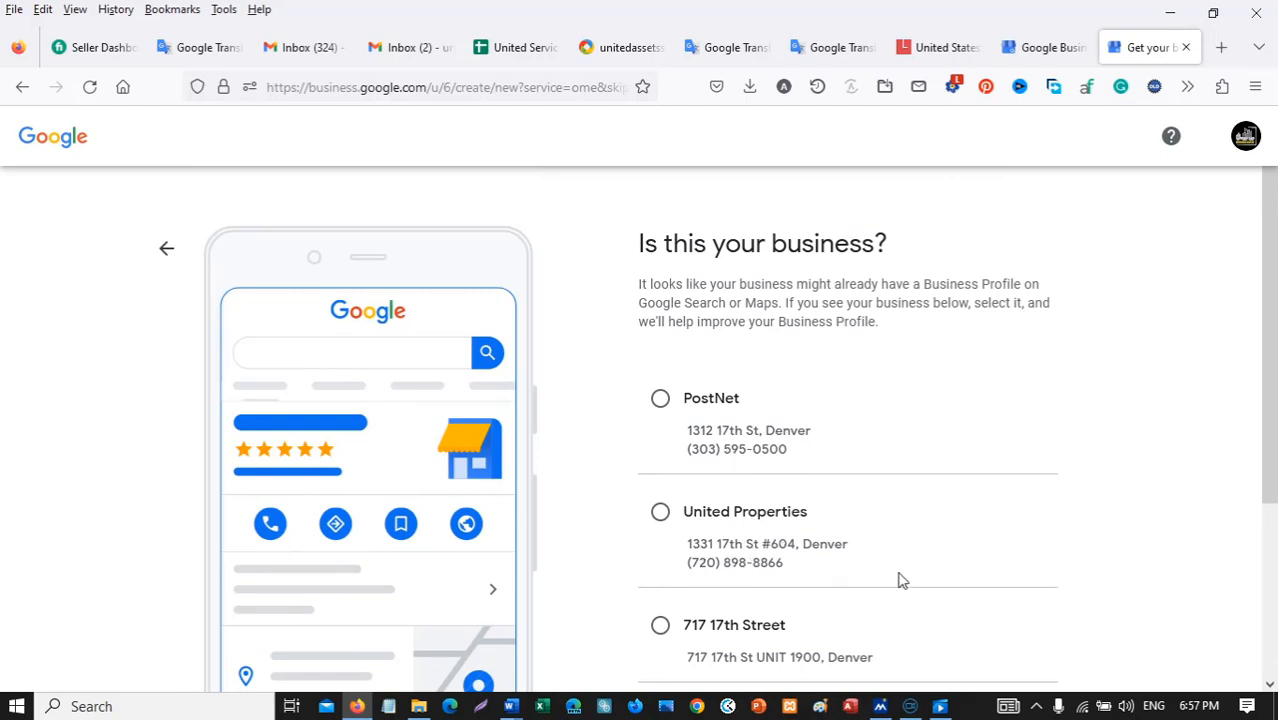
scroll(898, 581, "down", 3)
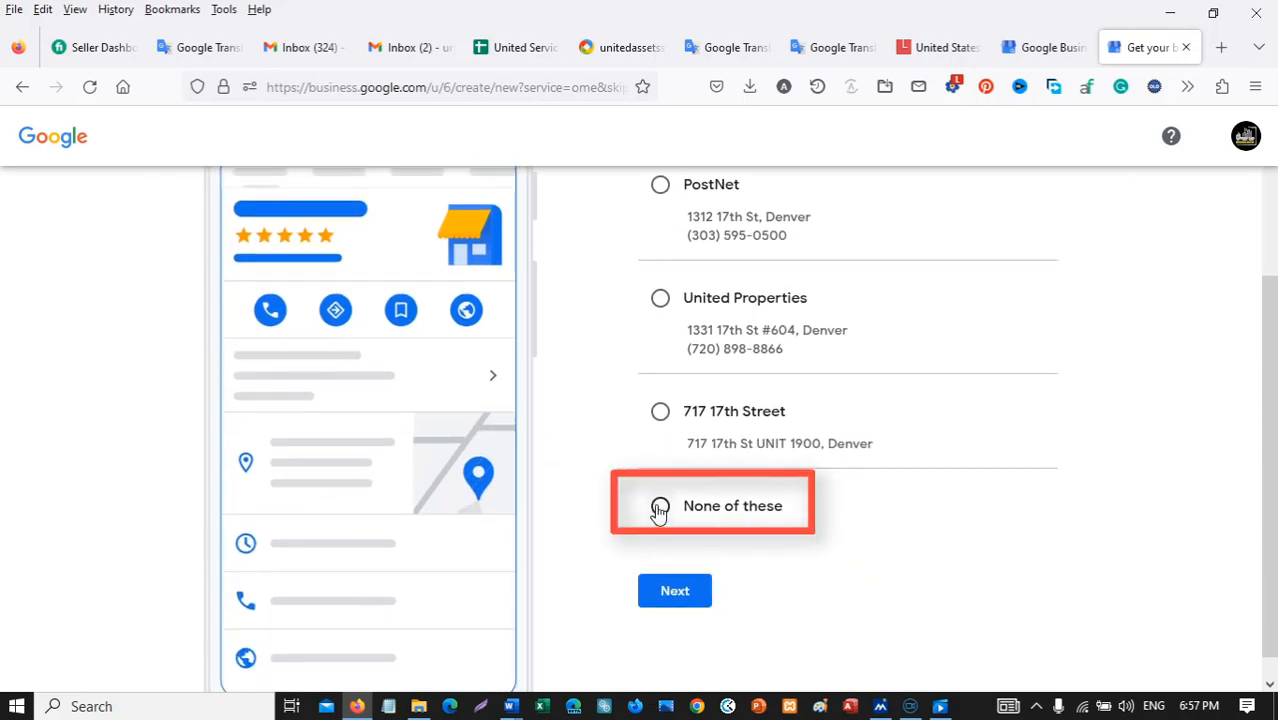
left_click(660, 507)
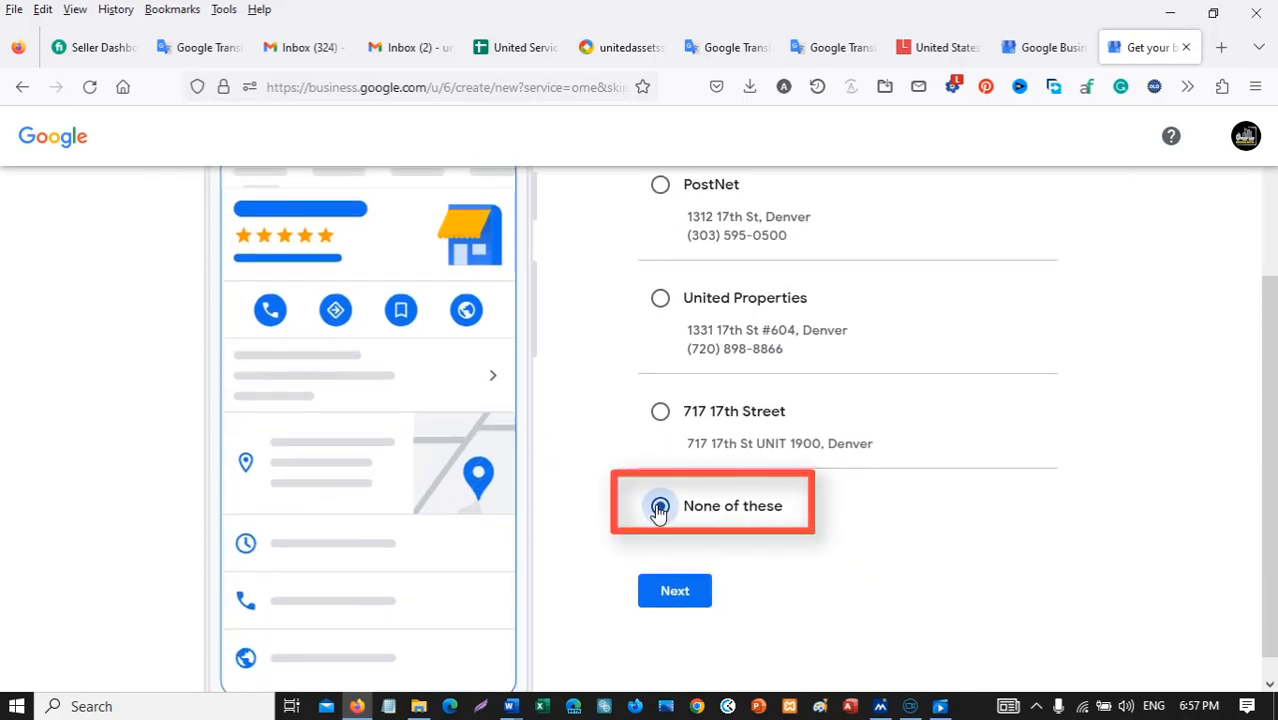
left_click(700, 600)
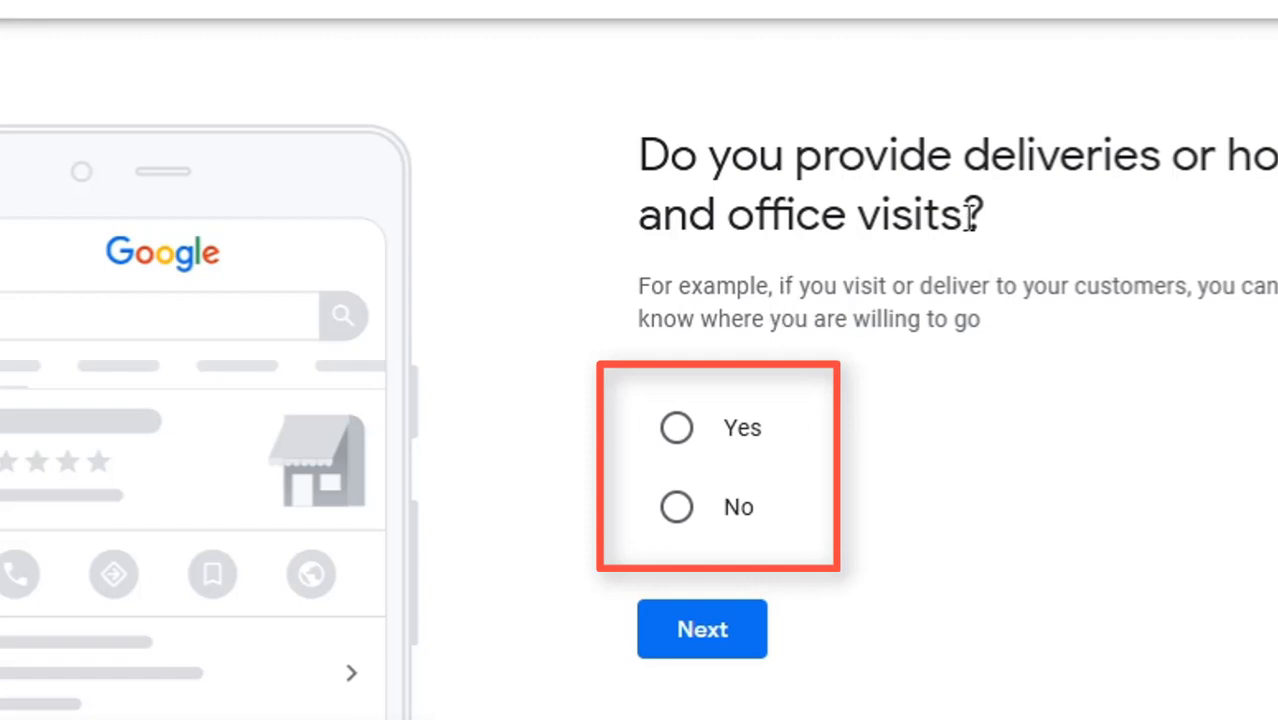
Answer Yes to providing deliveries or home and office visits and continue.
left_click(677, 429)
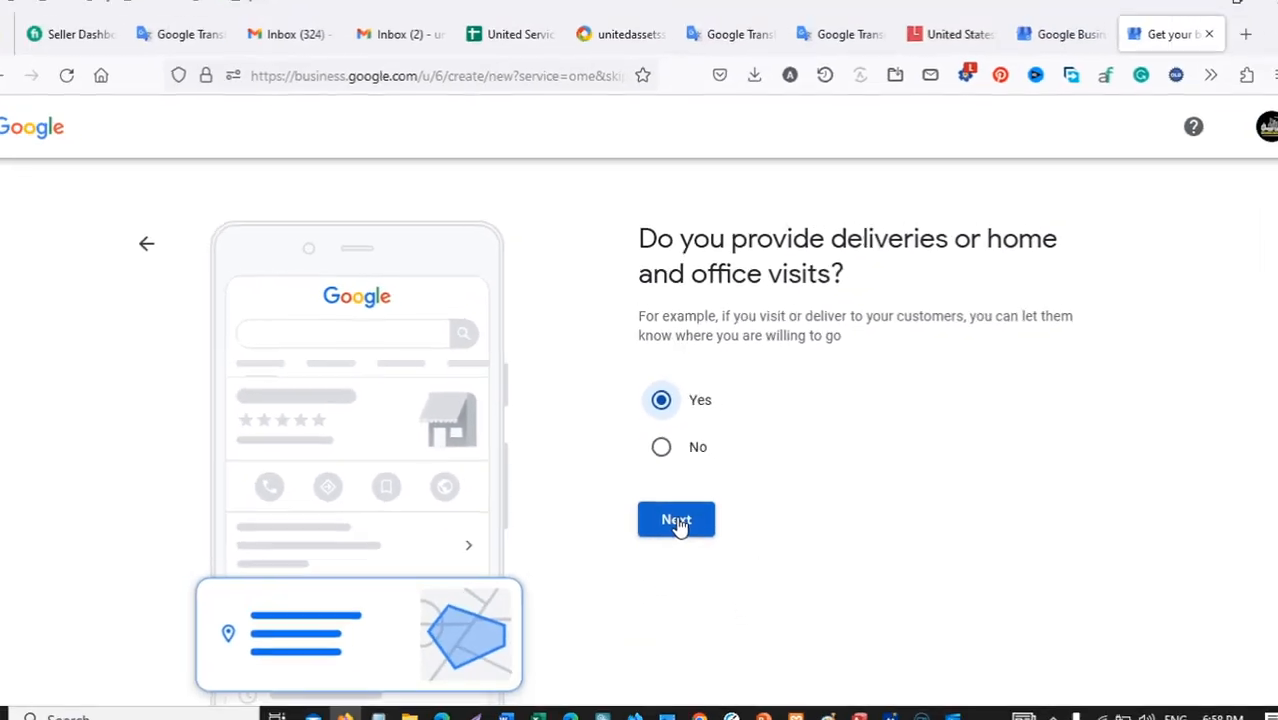
left_click(677, 522)
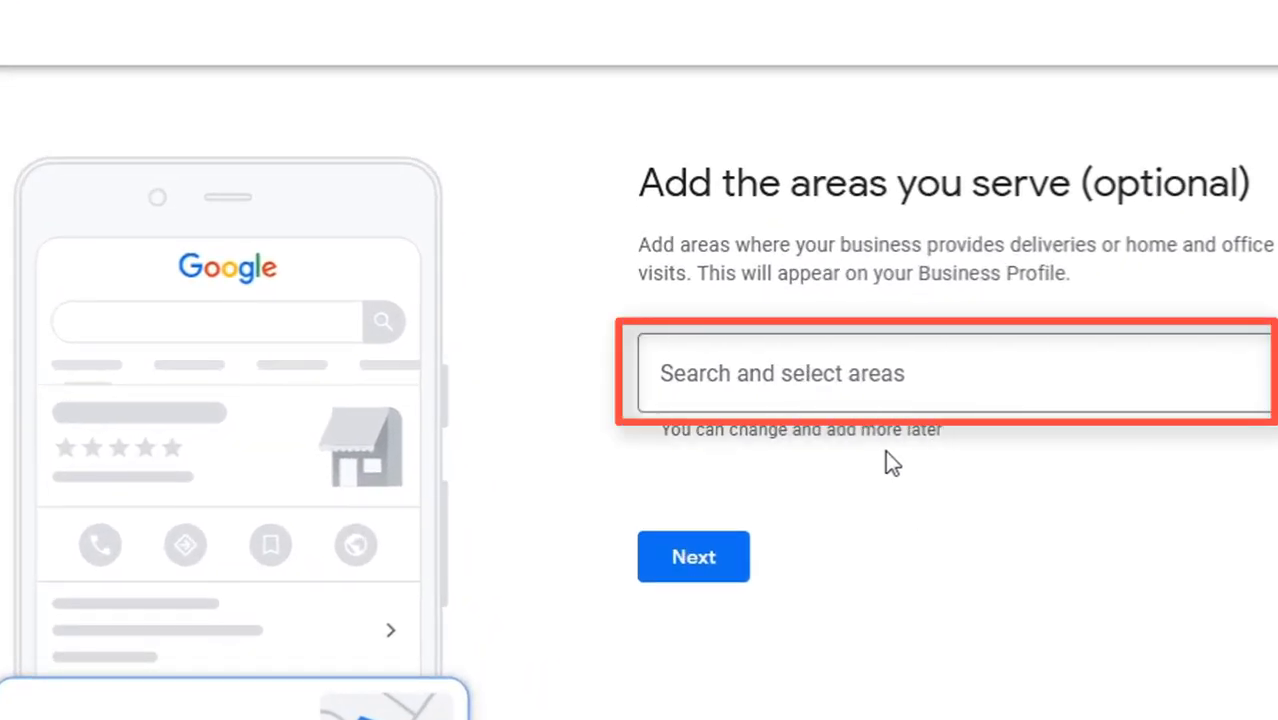
Add 80202 Denver, Colorado as a service area.
left_click(929, 384)
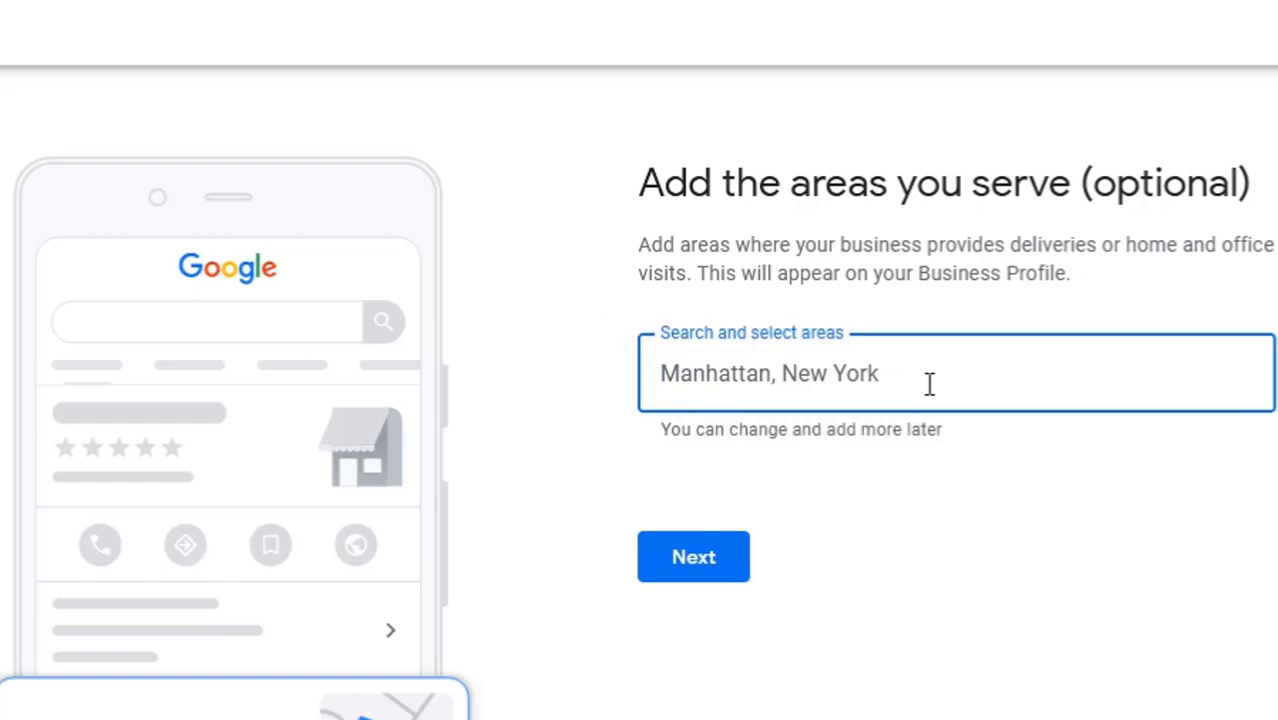
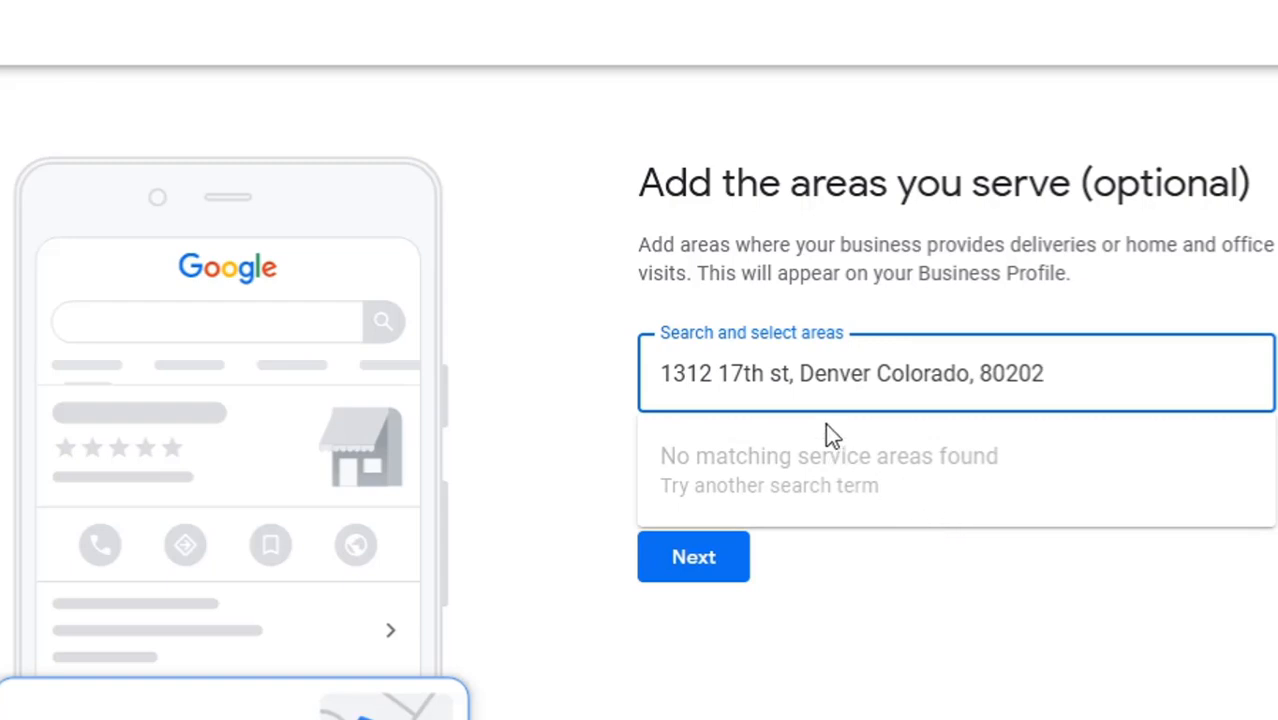
left_click_drag(800, 373, 608, 370)
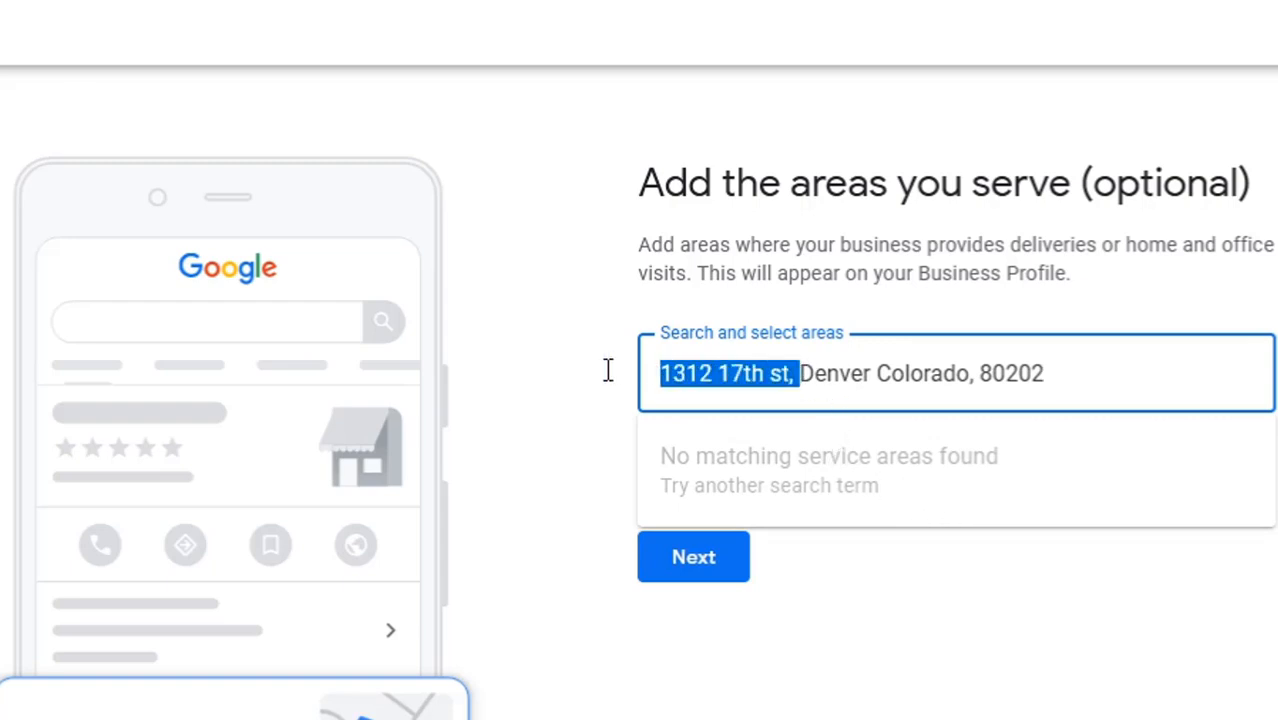
key("BackSpace")
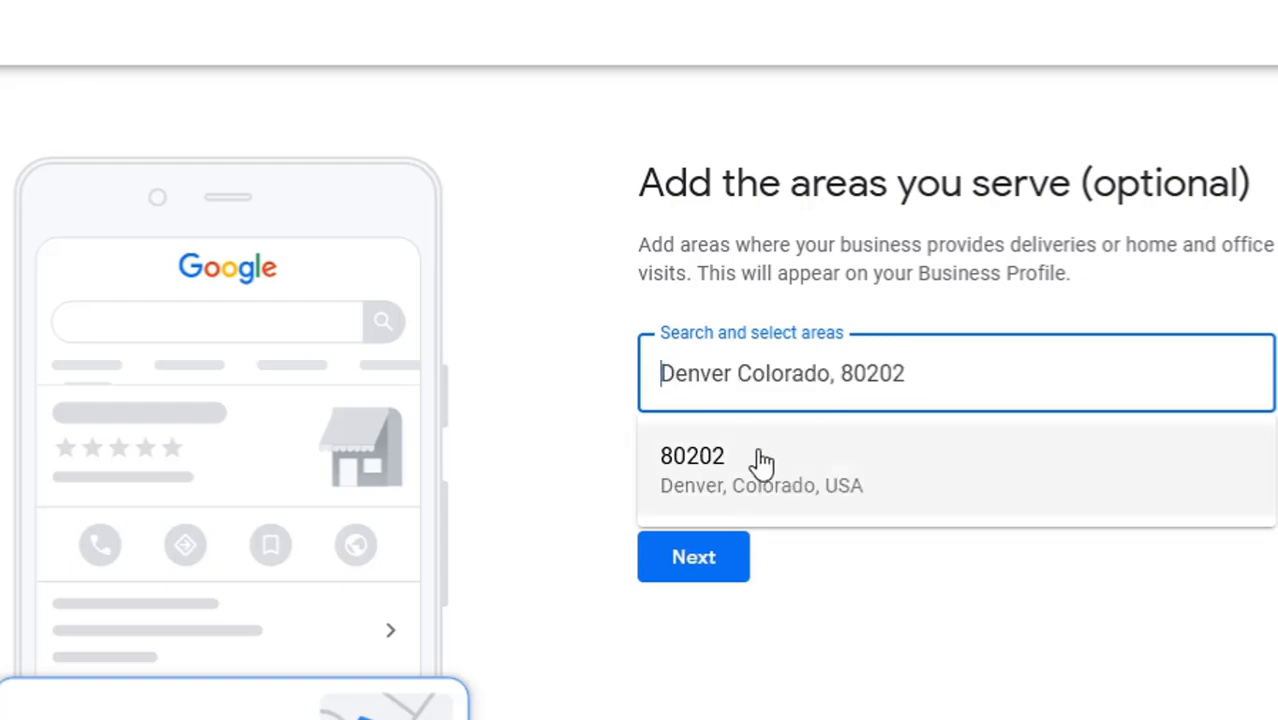
left_click(727, 493)
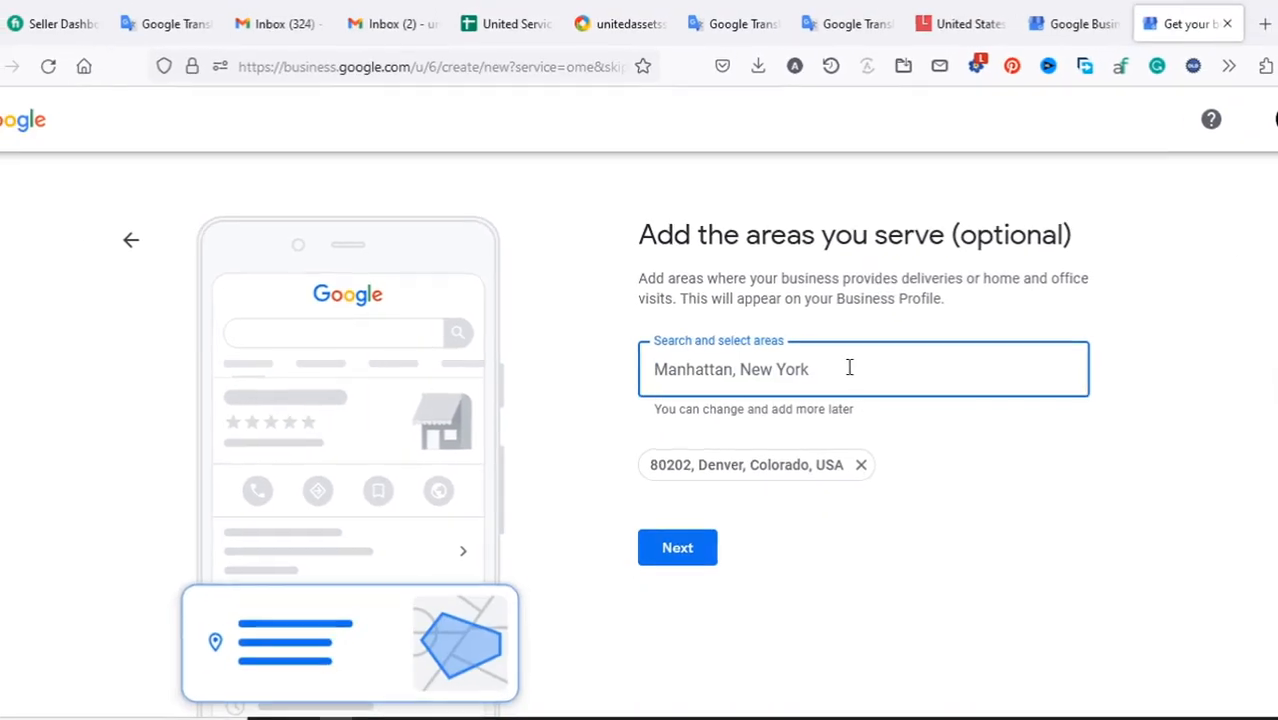
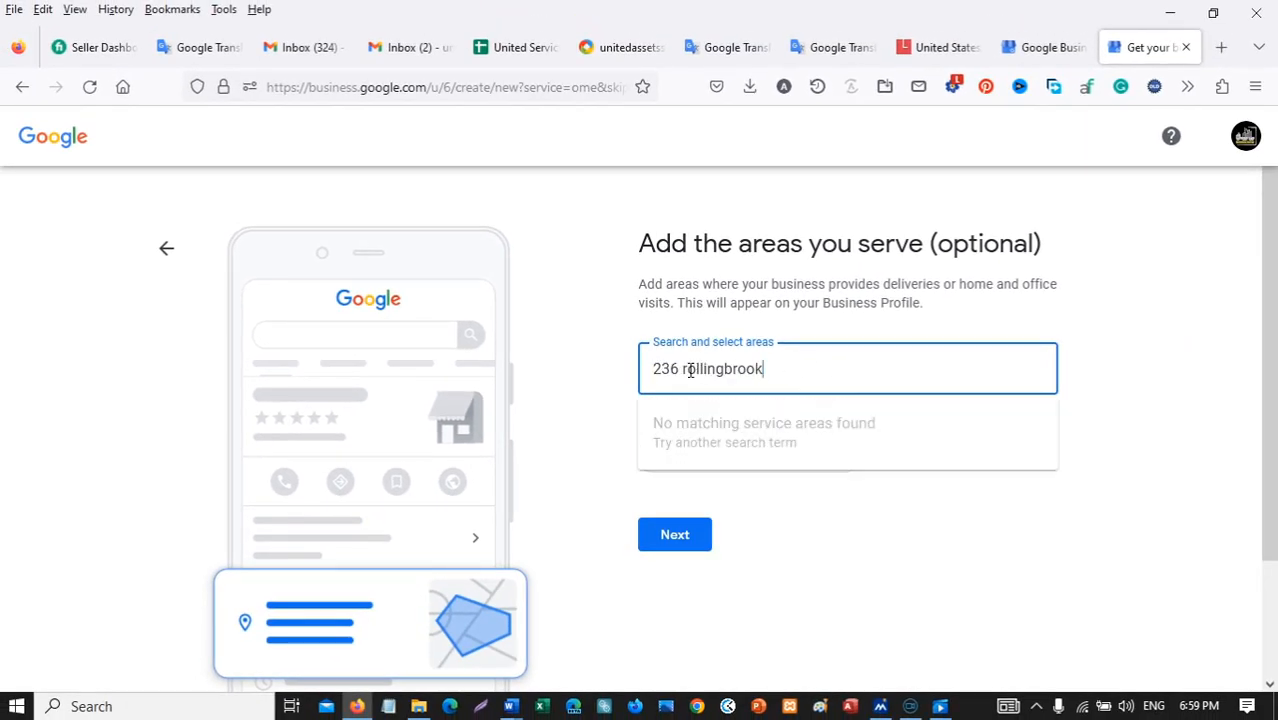
Add 06095 Windsor, CT as a second service area and continue.
left_click_drag(802, 365, 538, 383)
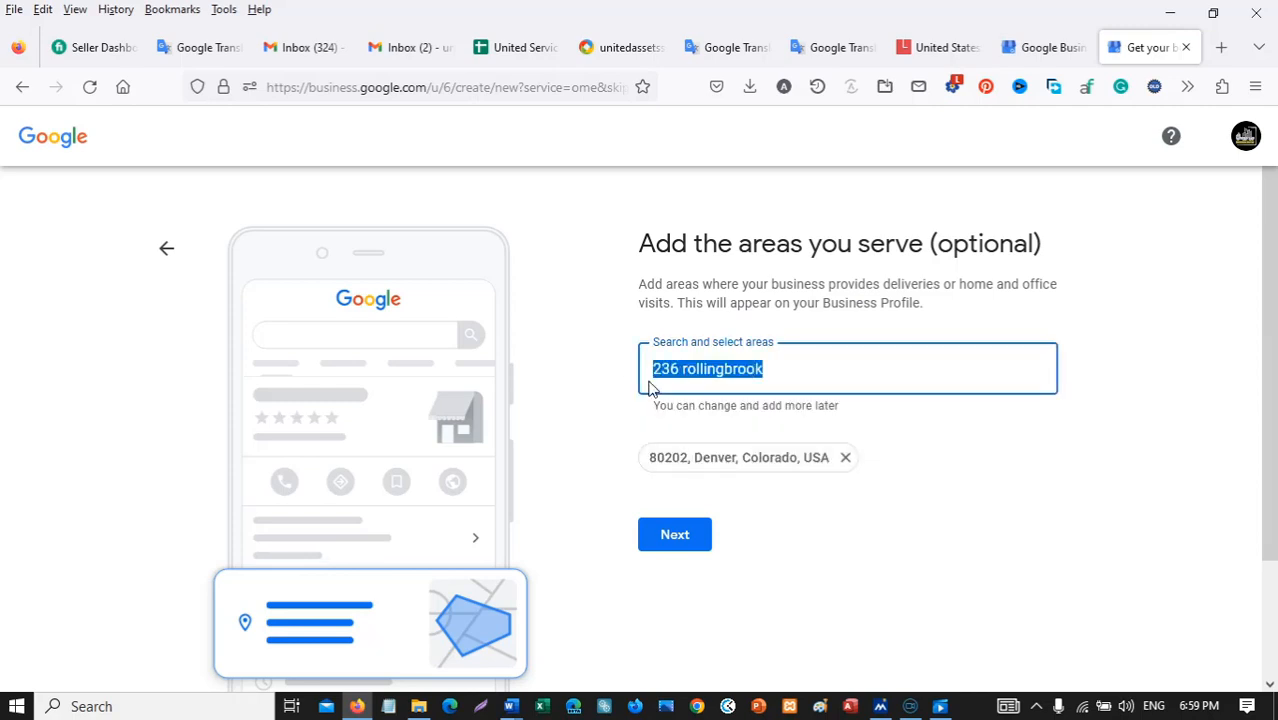
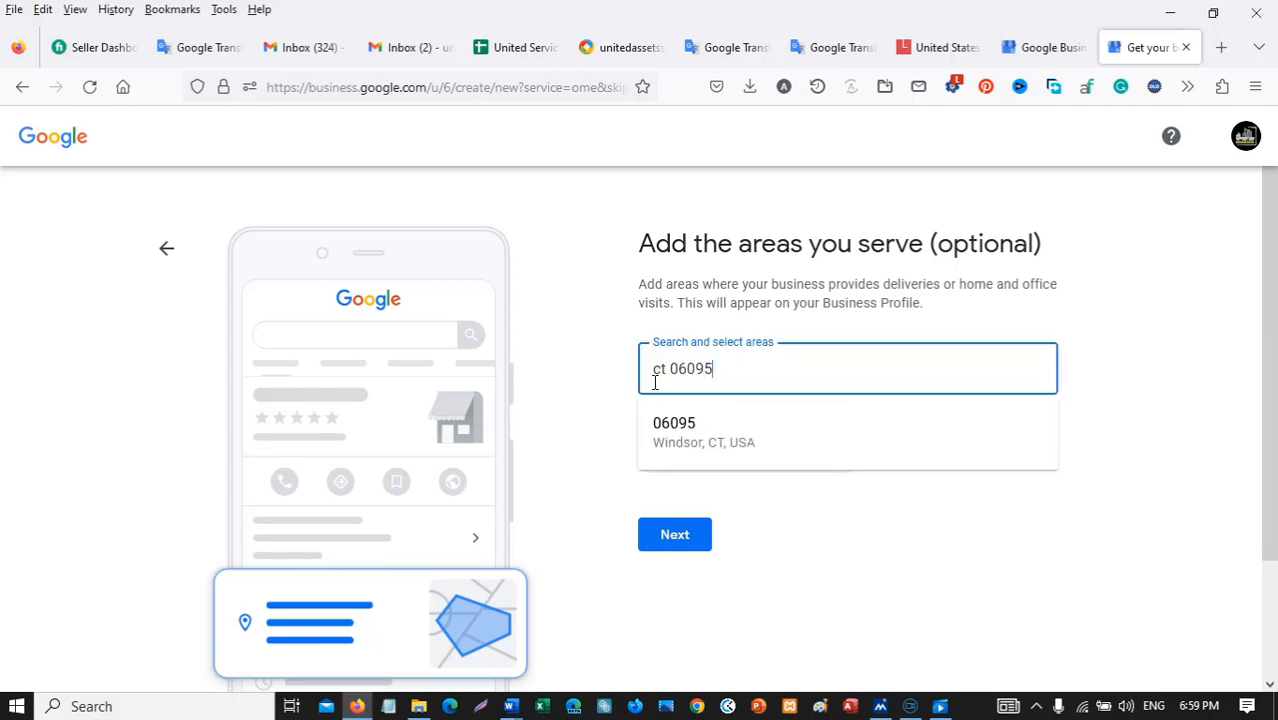
left_click(685, 445)
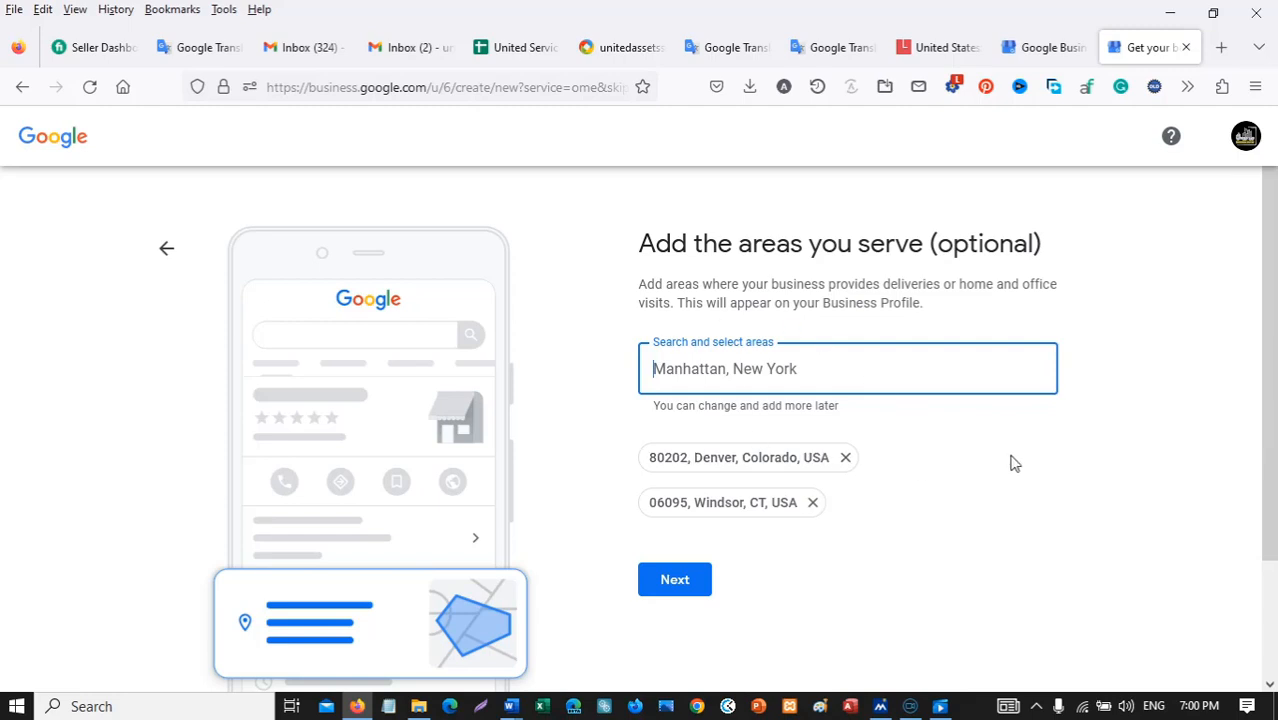
scroll(976, 480, "down", 1)
scroll(1062, 435, "up", 1)
left_click(674, 581)
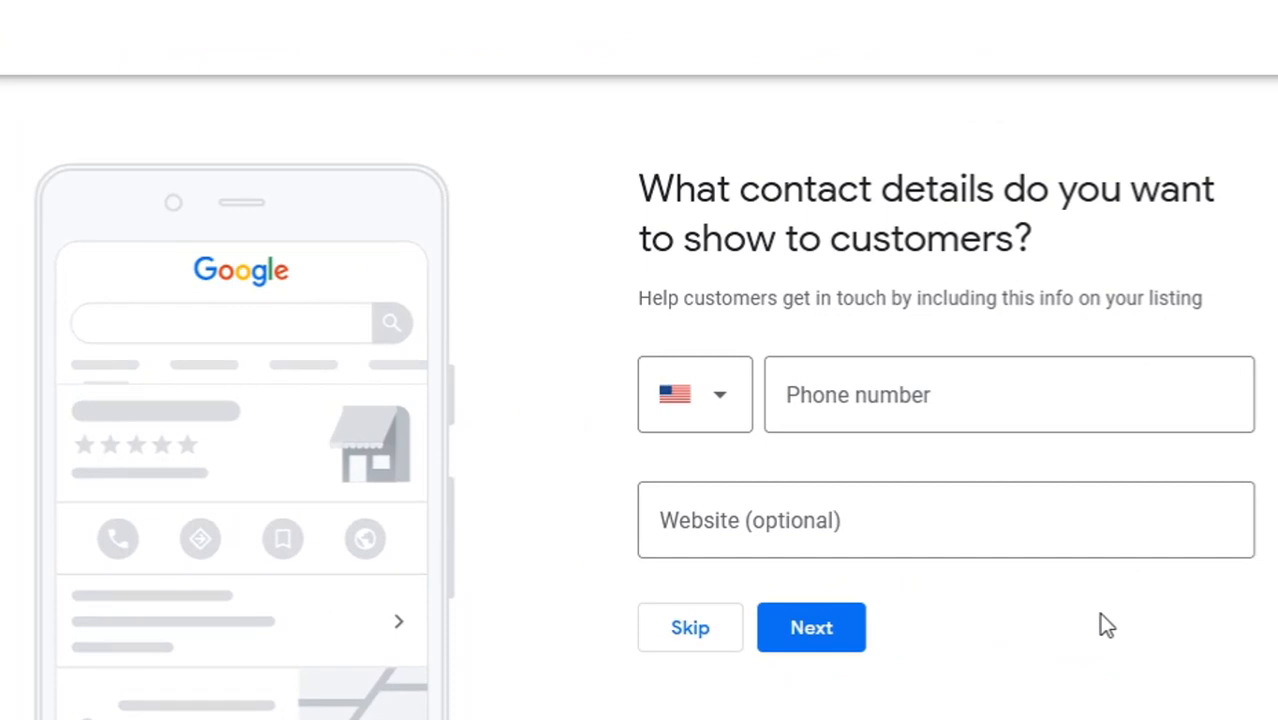
left_click(860, 396)
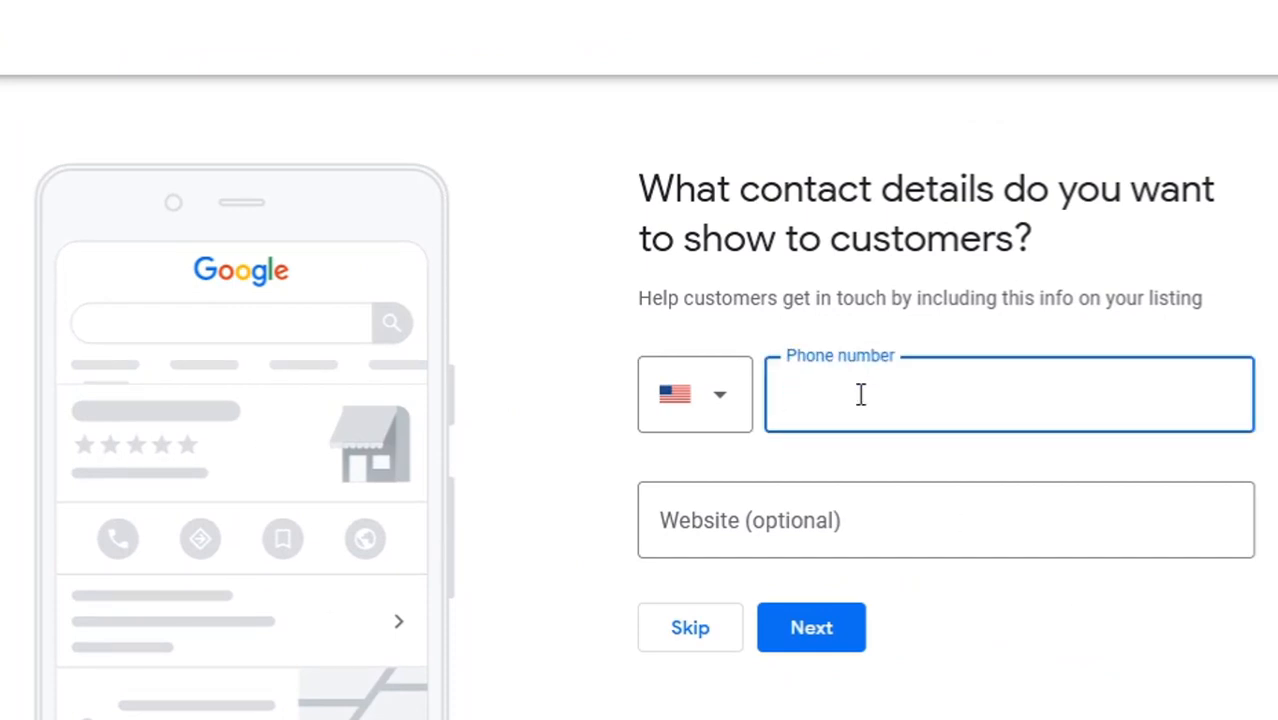
left_click(897, 521)
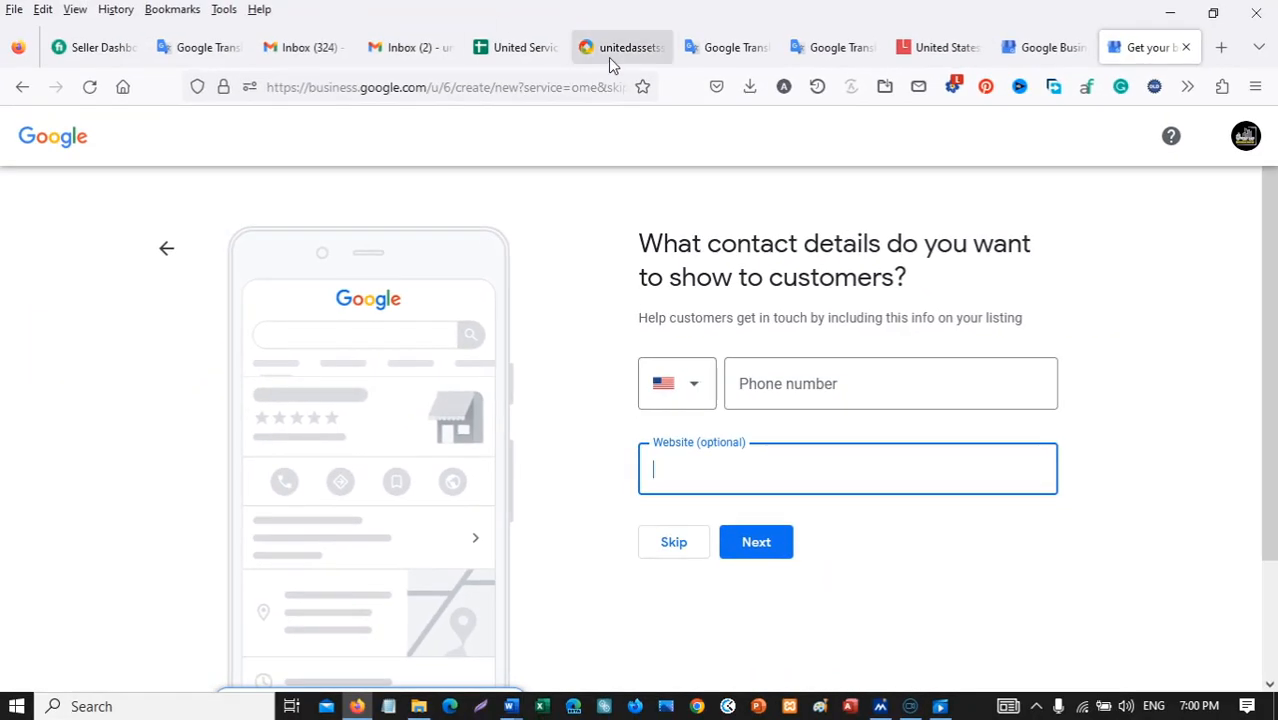
left_click(610, 55)
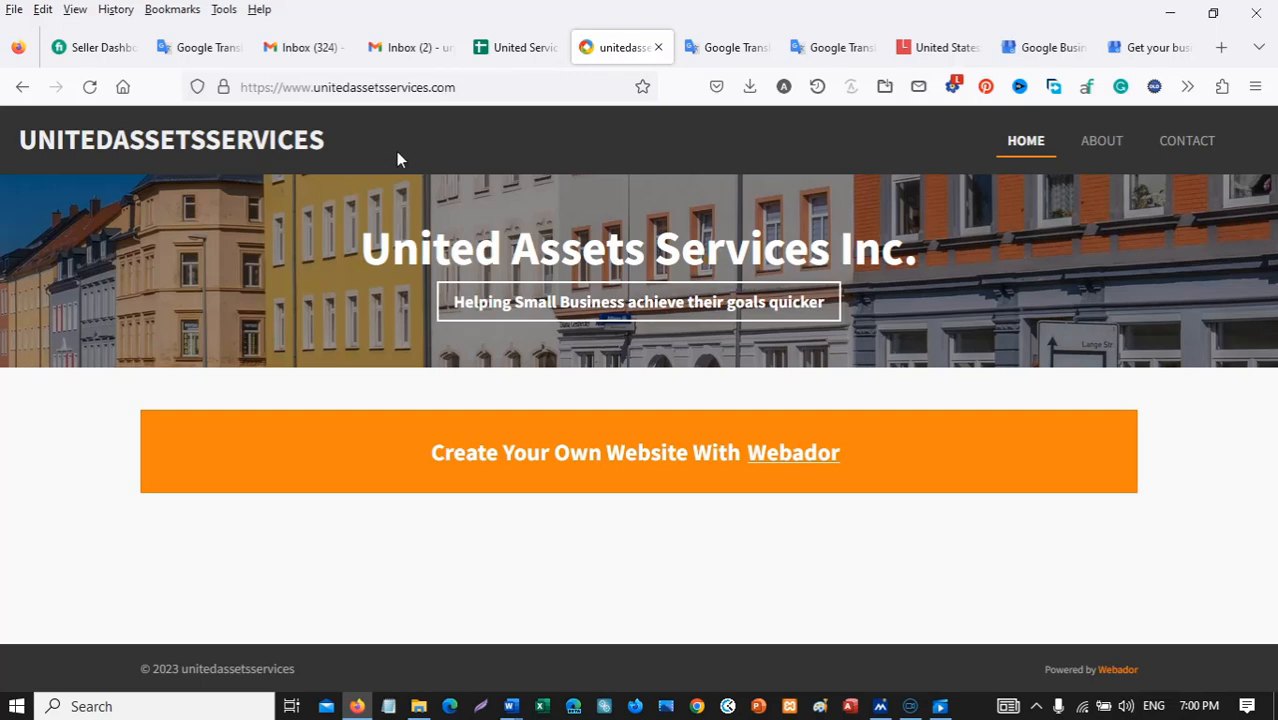
left_click(465, 86)
key("ctrl+c")
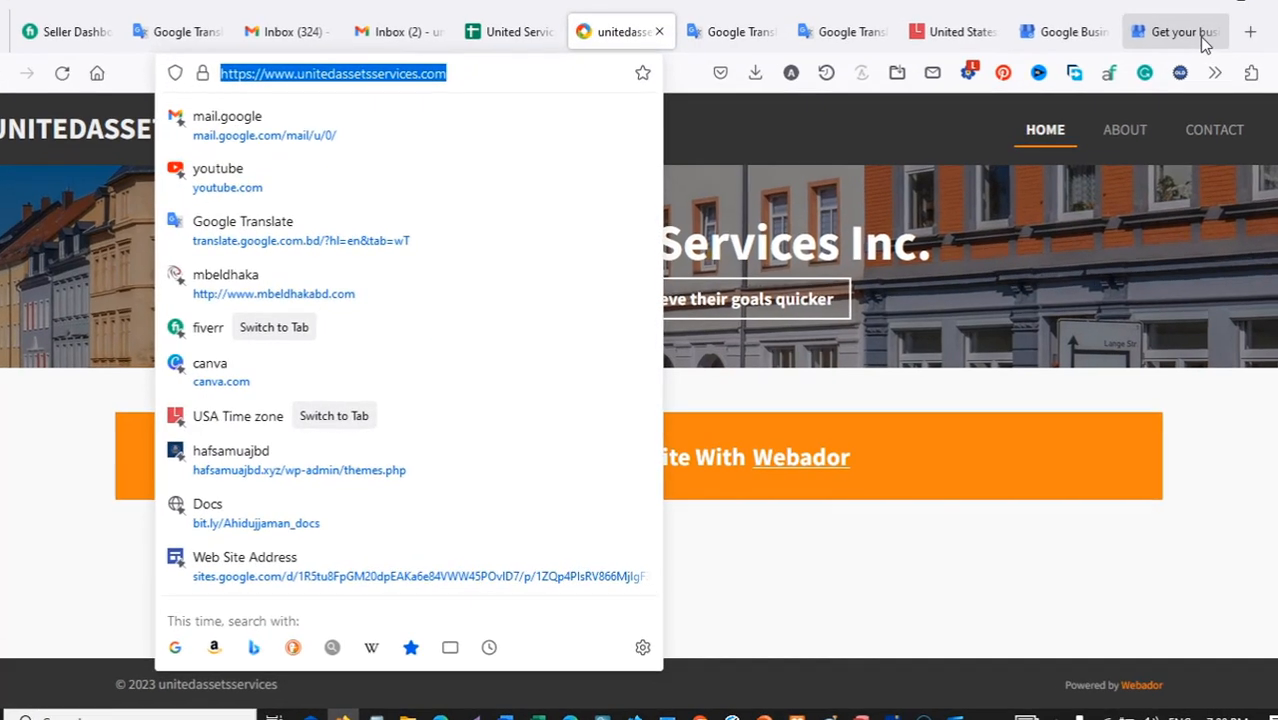
left_click(1130, 47)
key("ctrl+v")
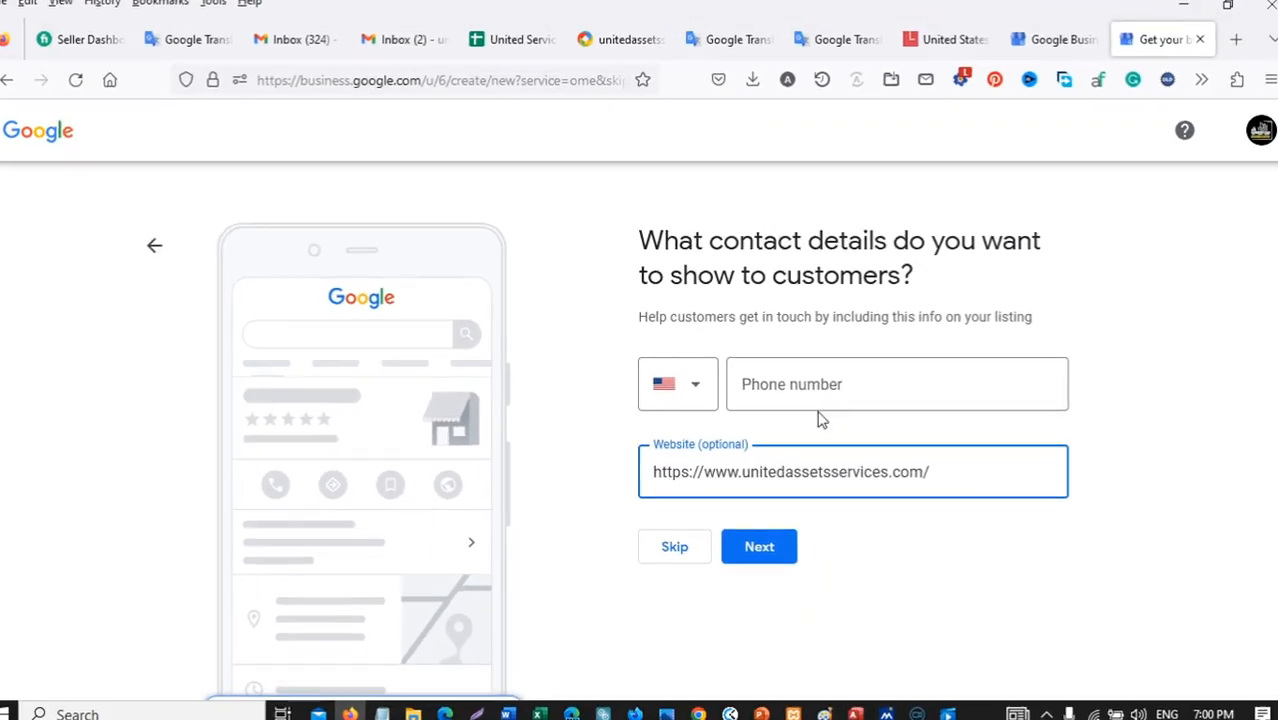
Enter the business phone number from the Word notes with United States (+1) selected, then continue.
left_click(844, 382)
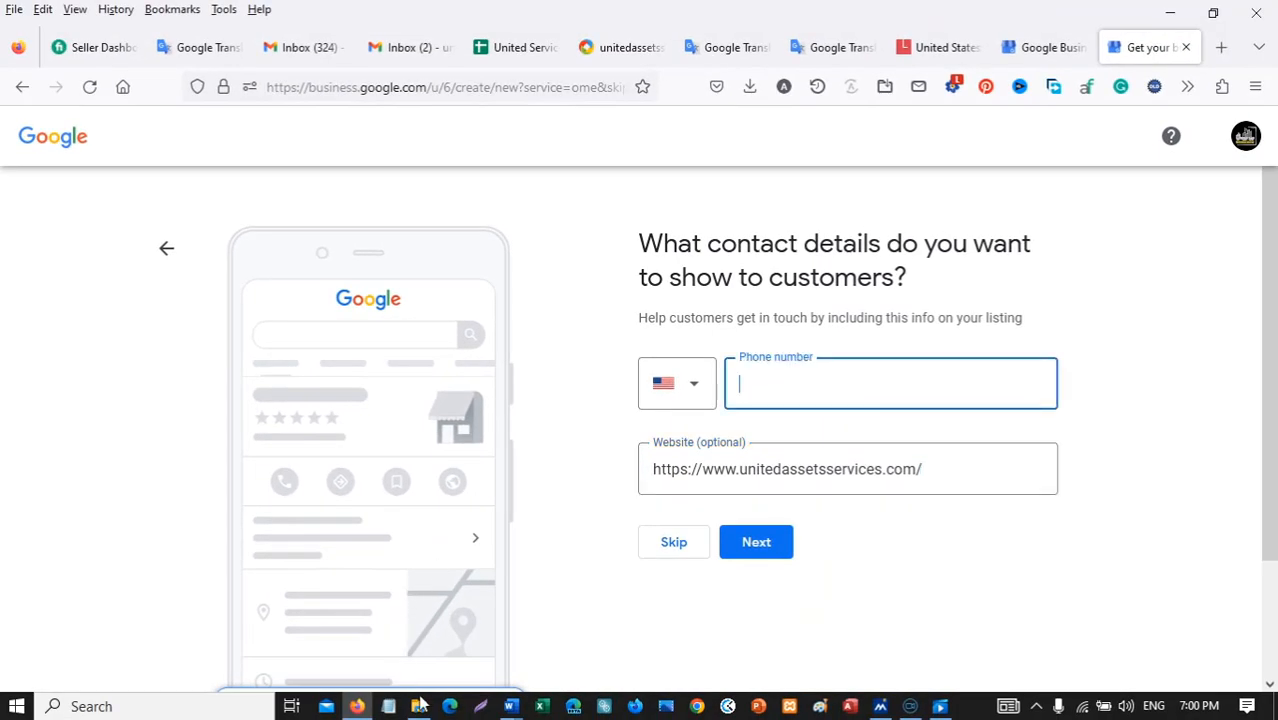
left_click(513, 707)
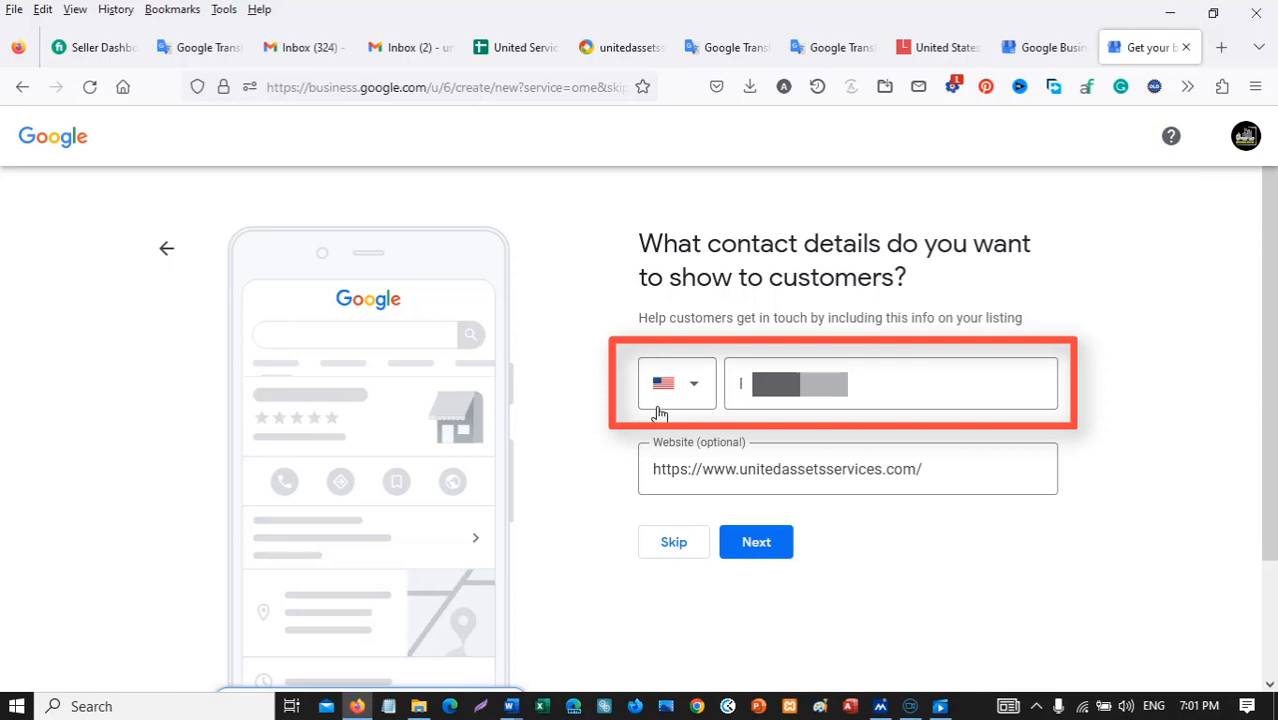
left_click(781, 372)
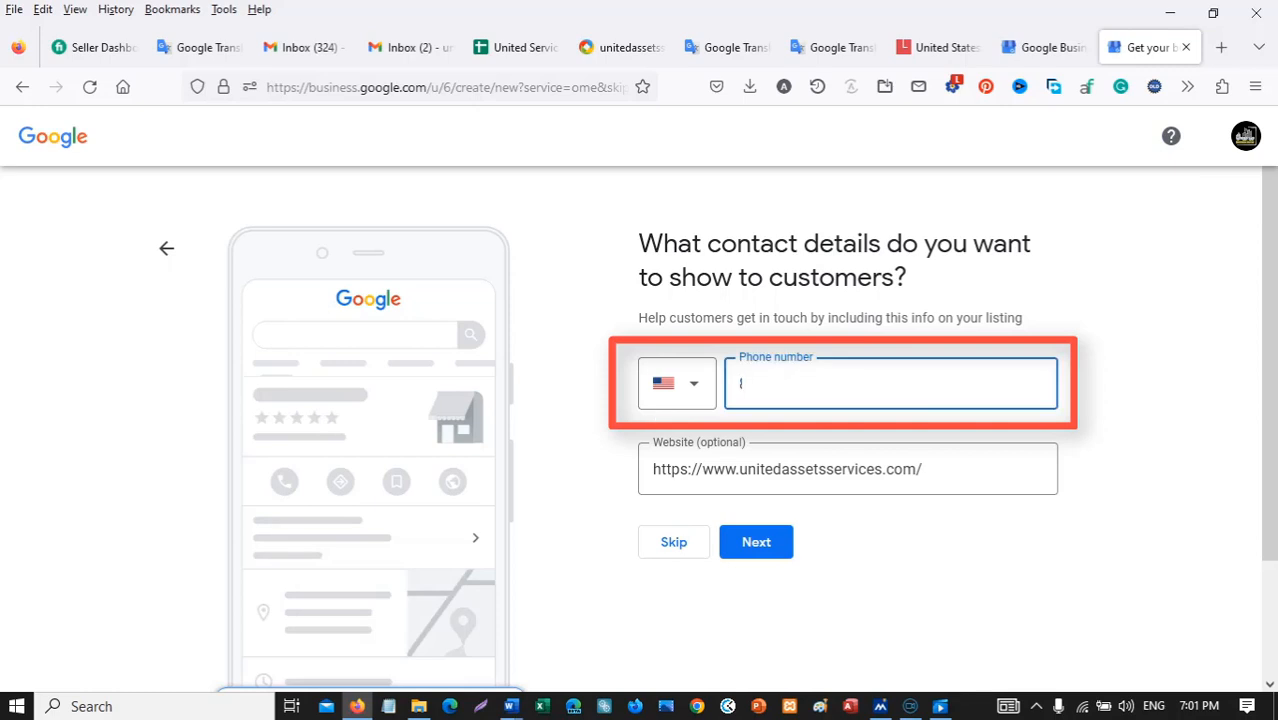
left_click(697, 392)
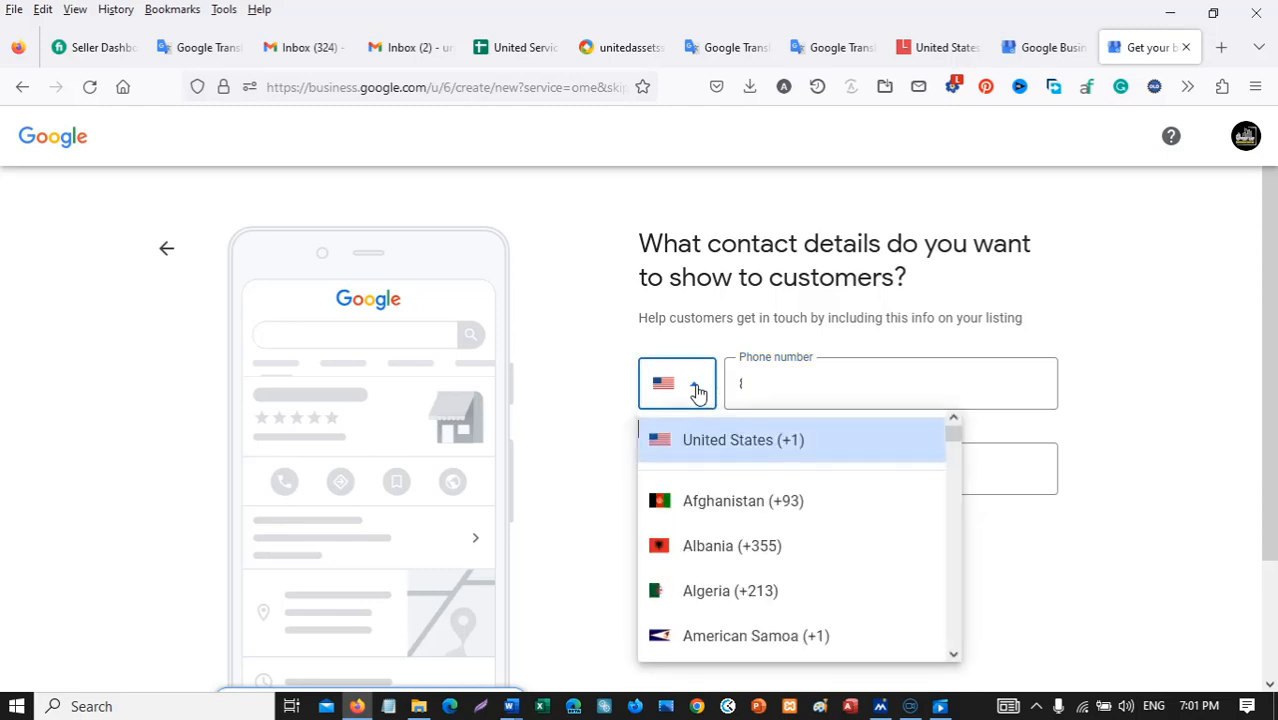
left_click(727, 442)
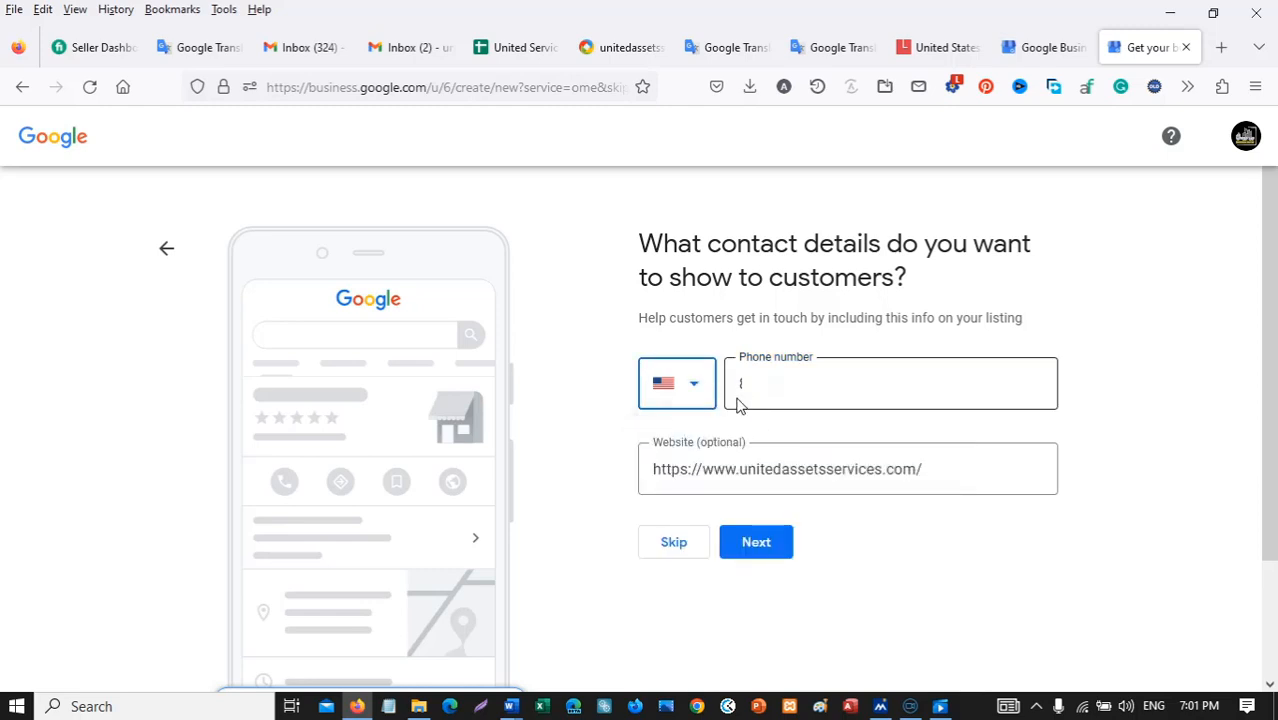
left_click(780, 545)
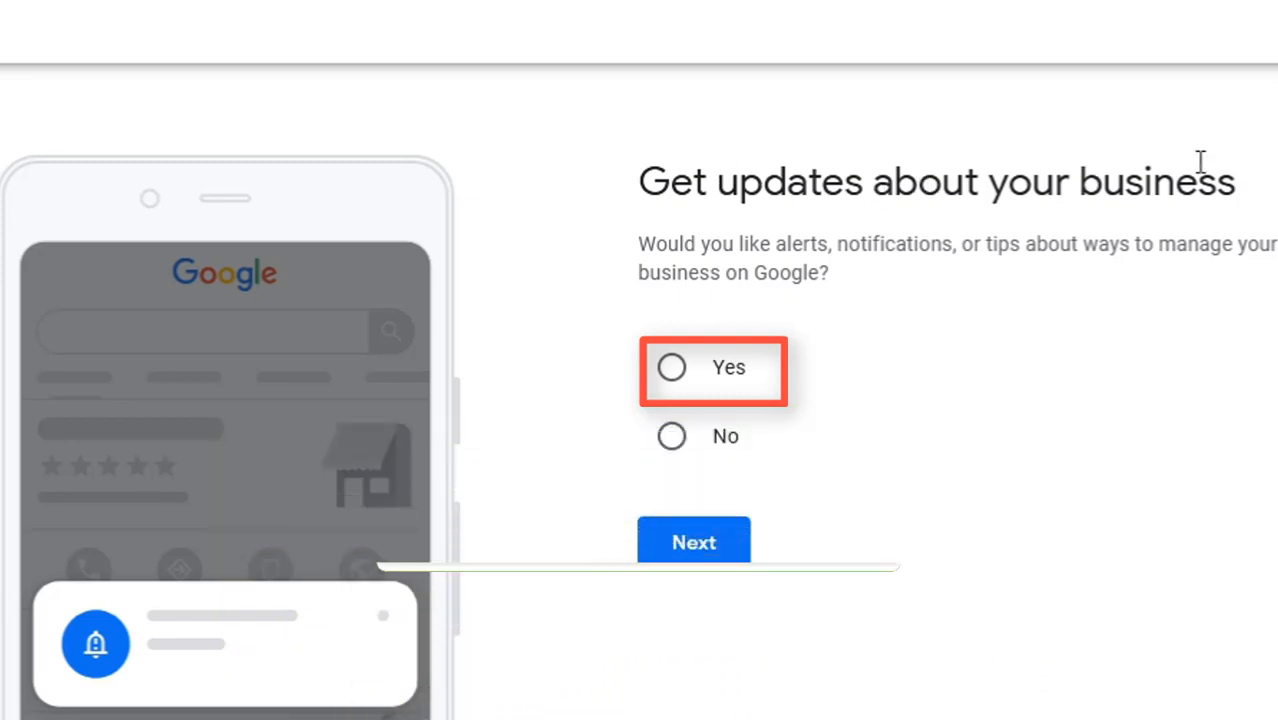
Answer Yes to Get updates about your business and continue.
left_click_drag(1264, 185, 630, 157)
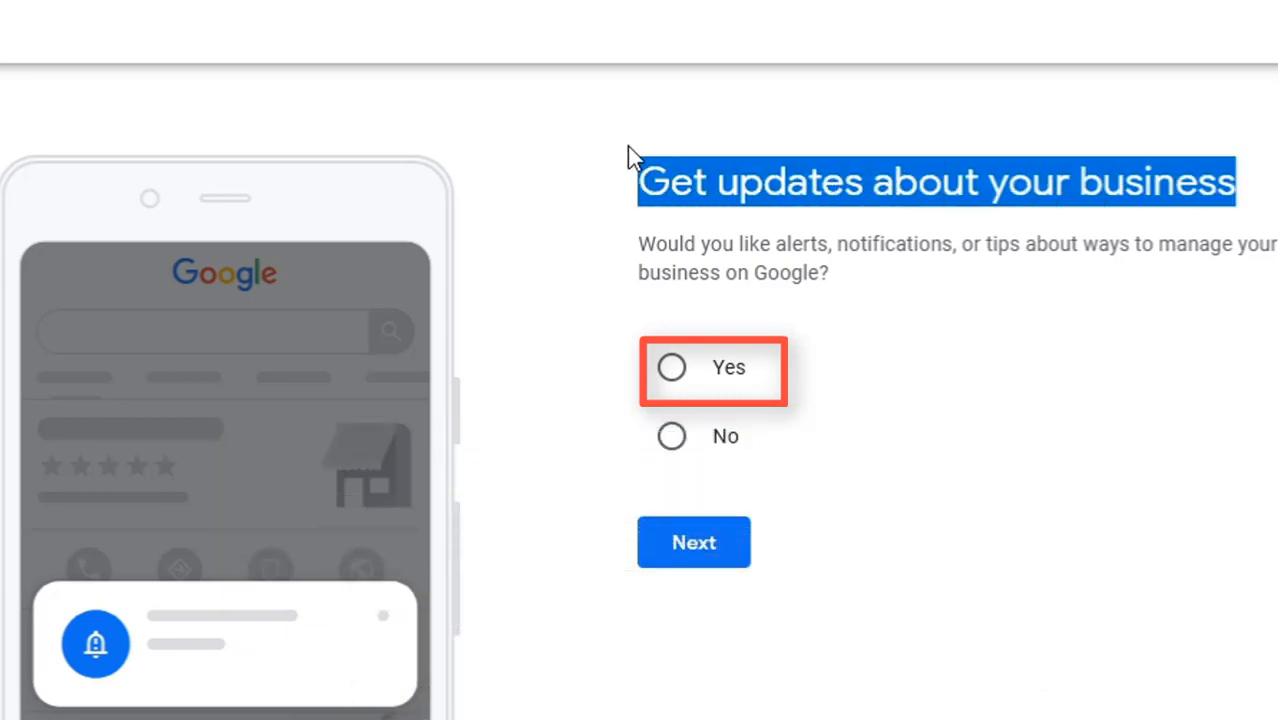
left_click(869, 364)
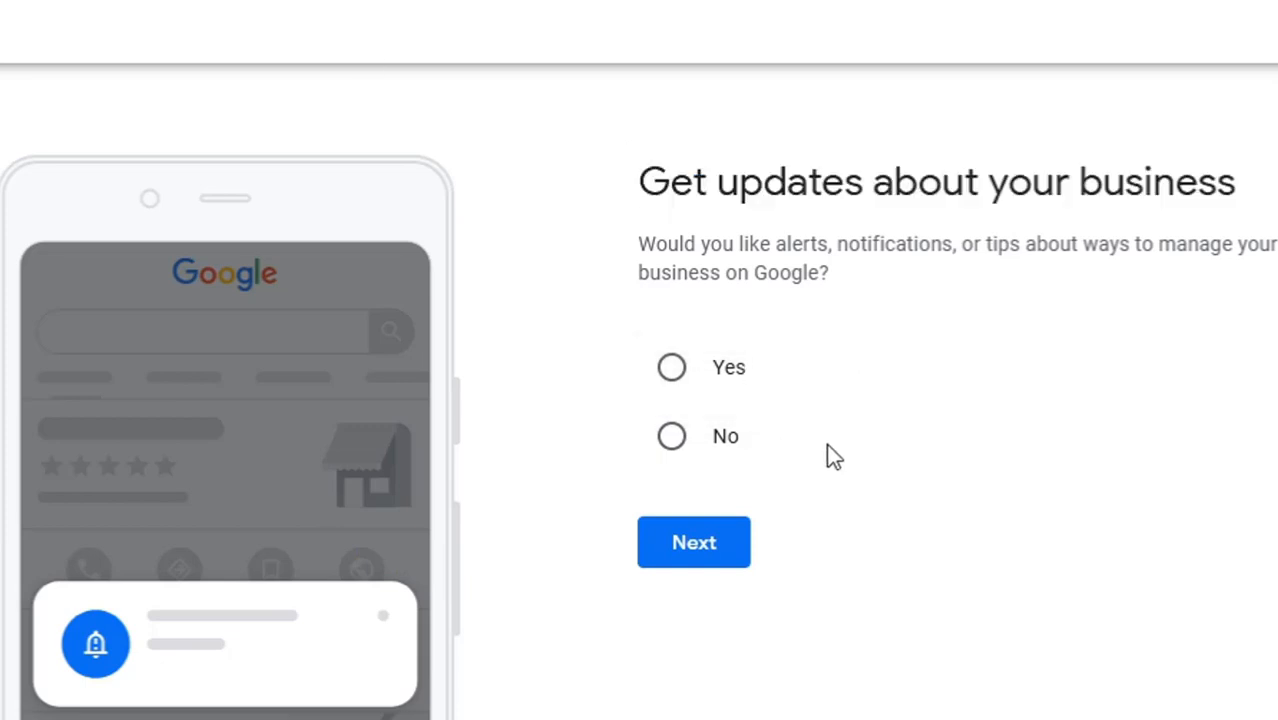
left_click(671, 368)
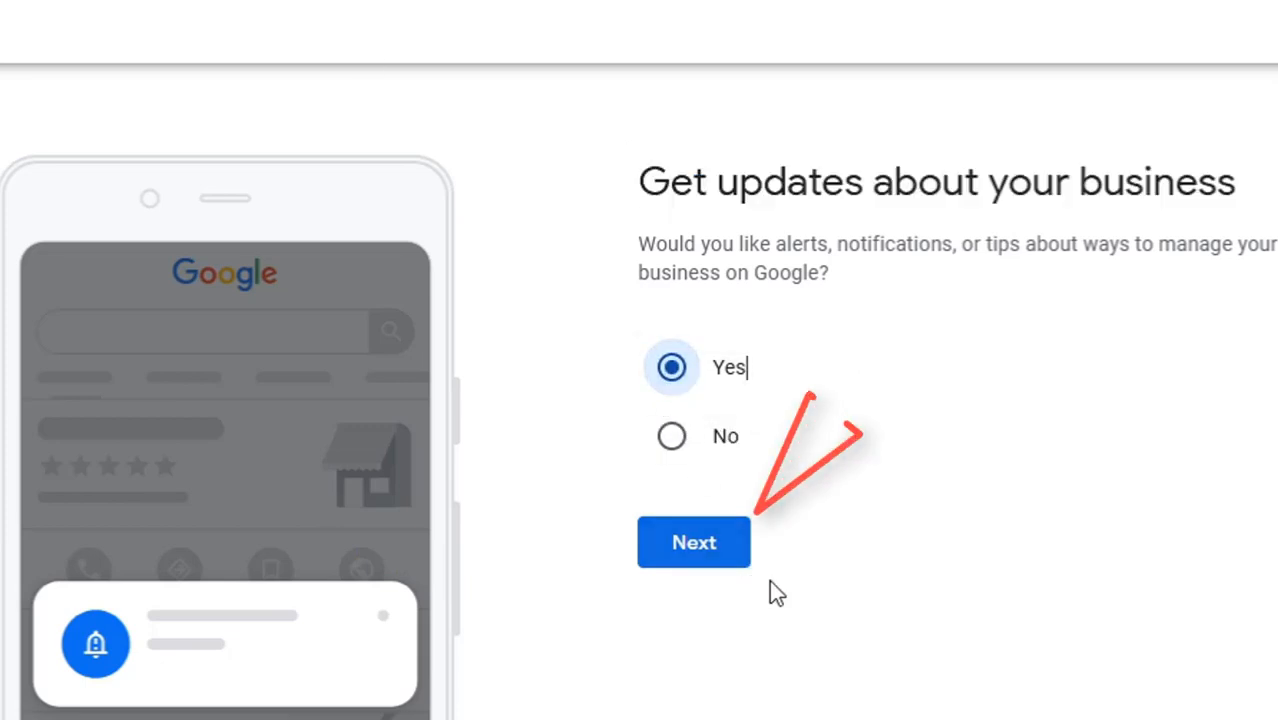
left_click(719, 557)
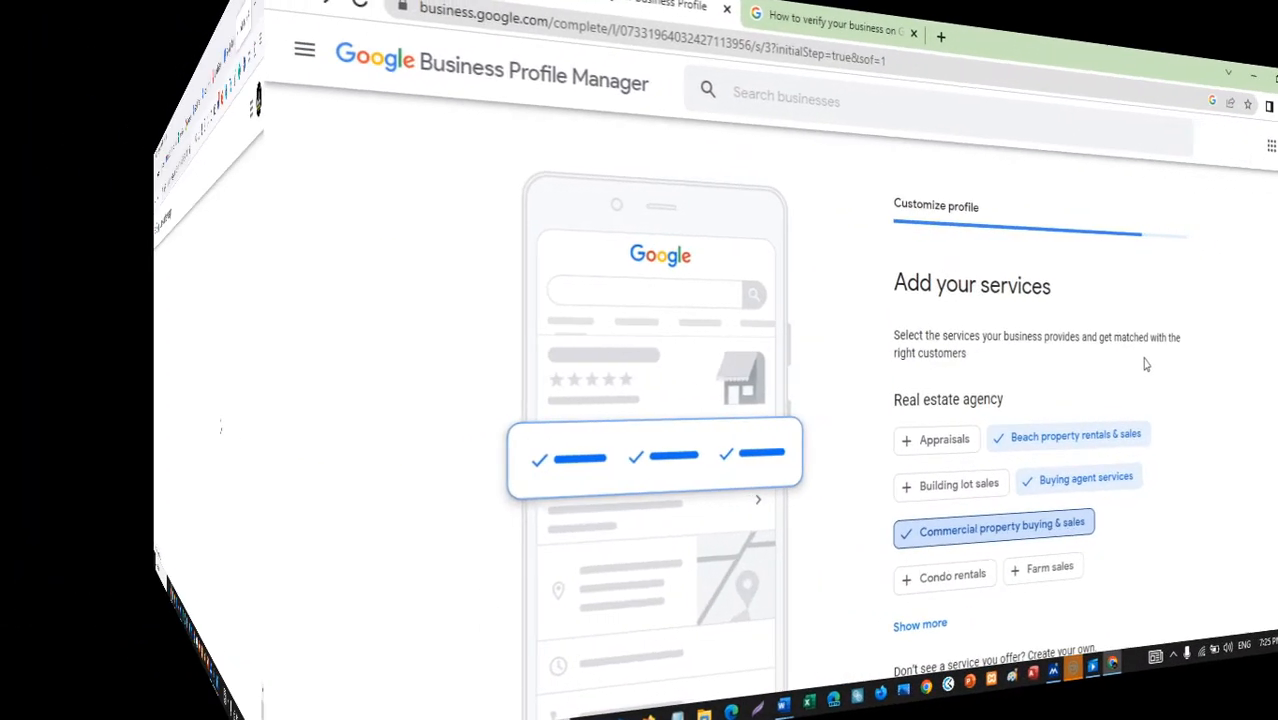
Keep Beach property rentals & sales, Buying agent services and Commercial property buying & sales as services.
scroll(996, 358, "down", 1)
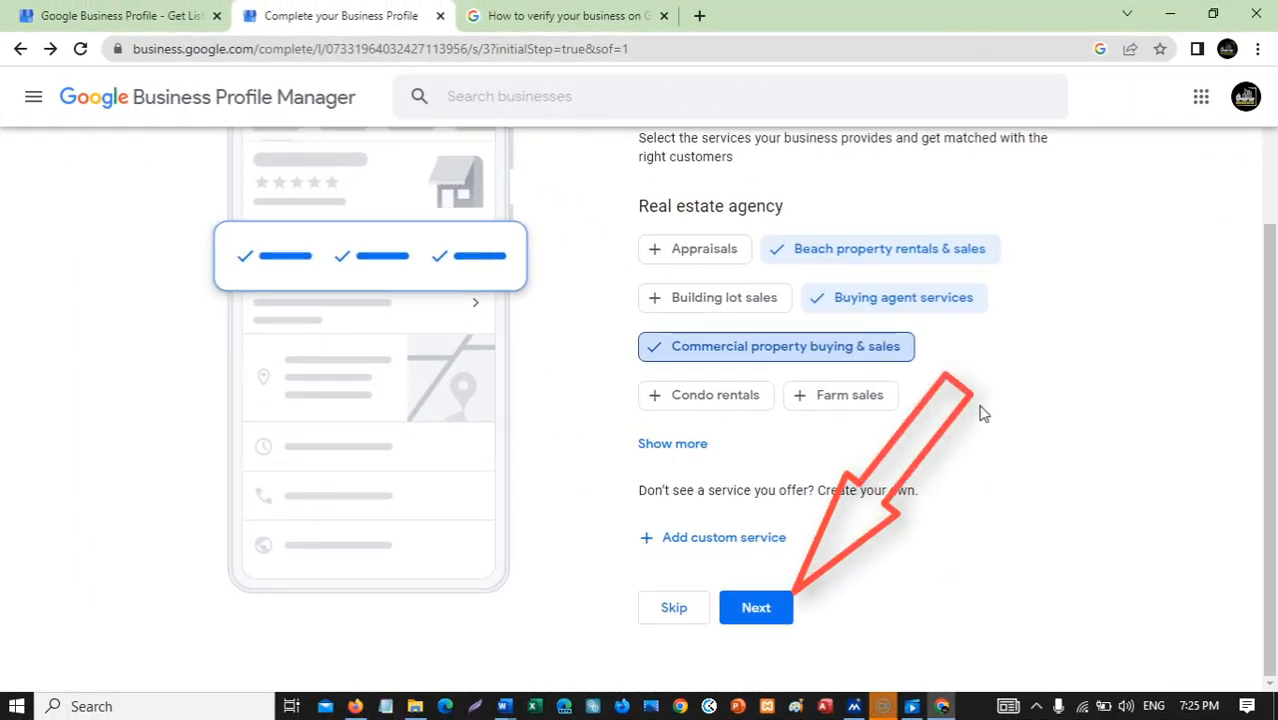
left_click(776, 608)
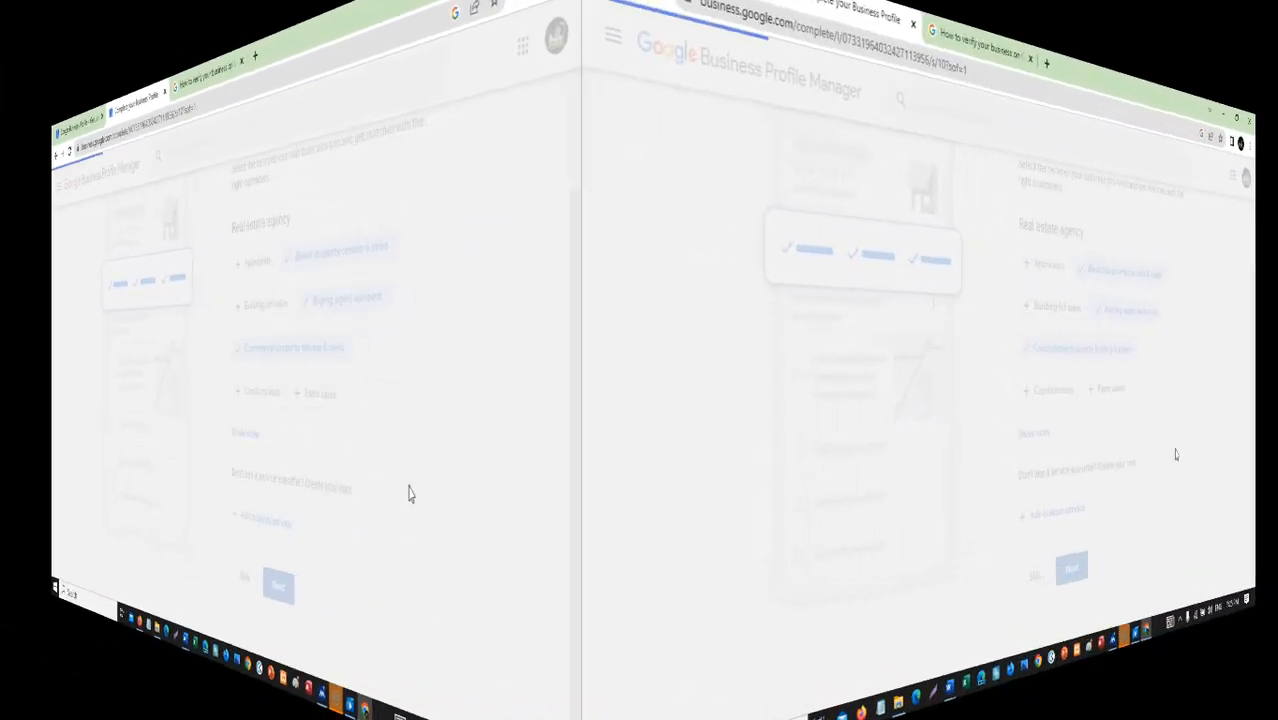
scroll(917, 458, "down", 1)
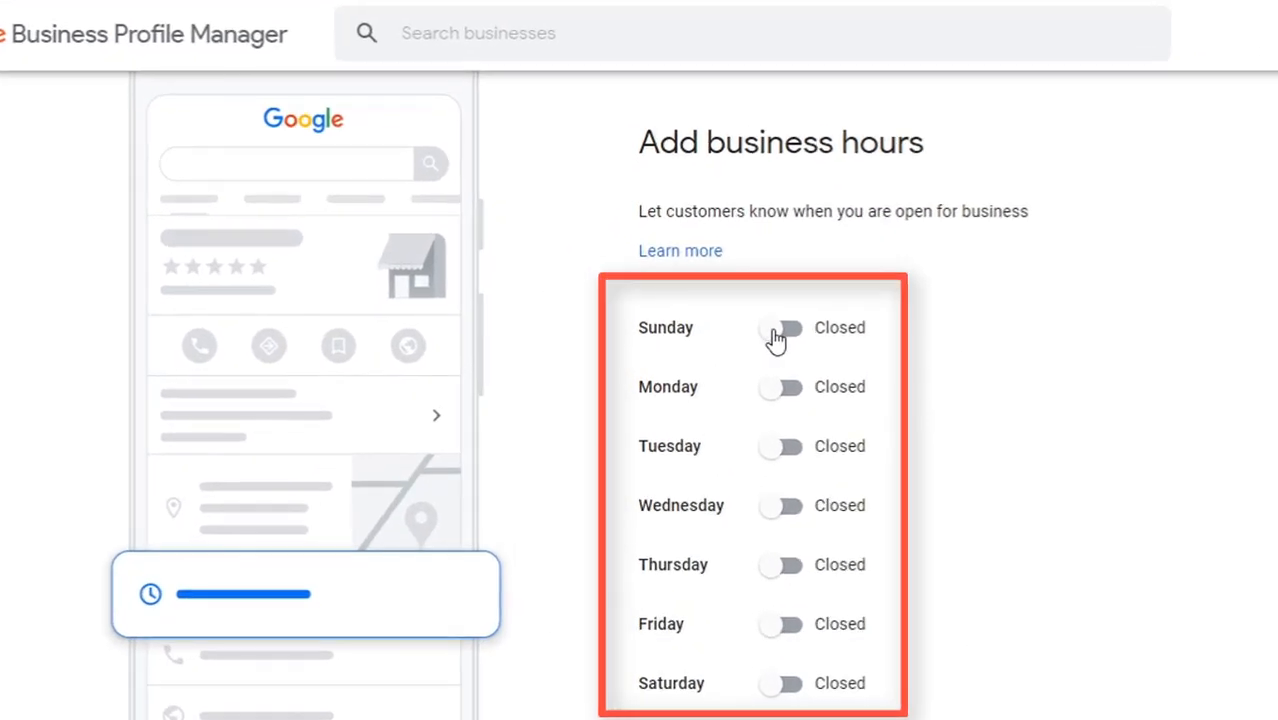
Enter Sunday hours with a 9:00 AM opening and a 5:00 closing time.
left_click(775, 332)
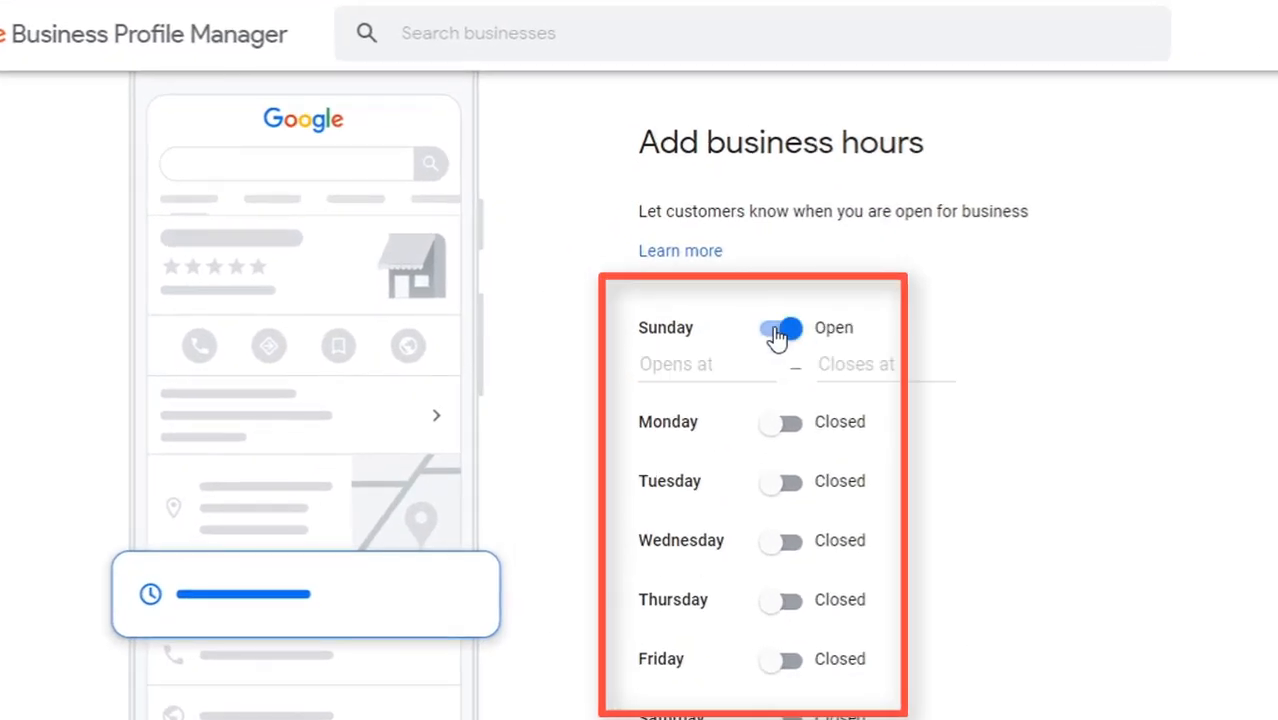
left_click(690, 366)
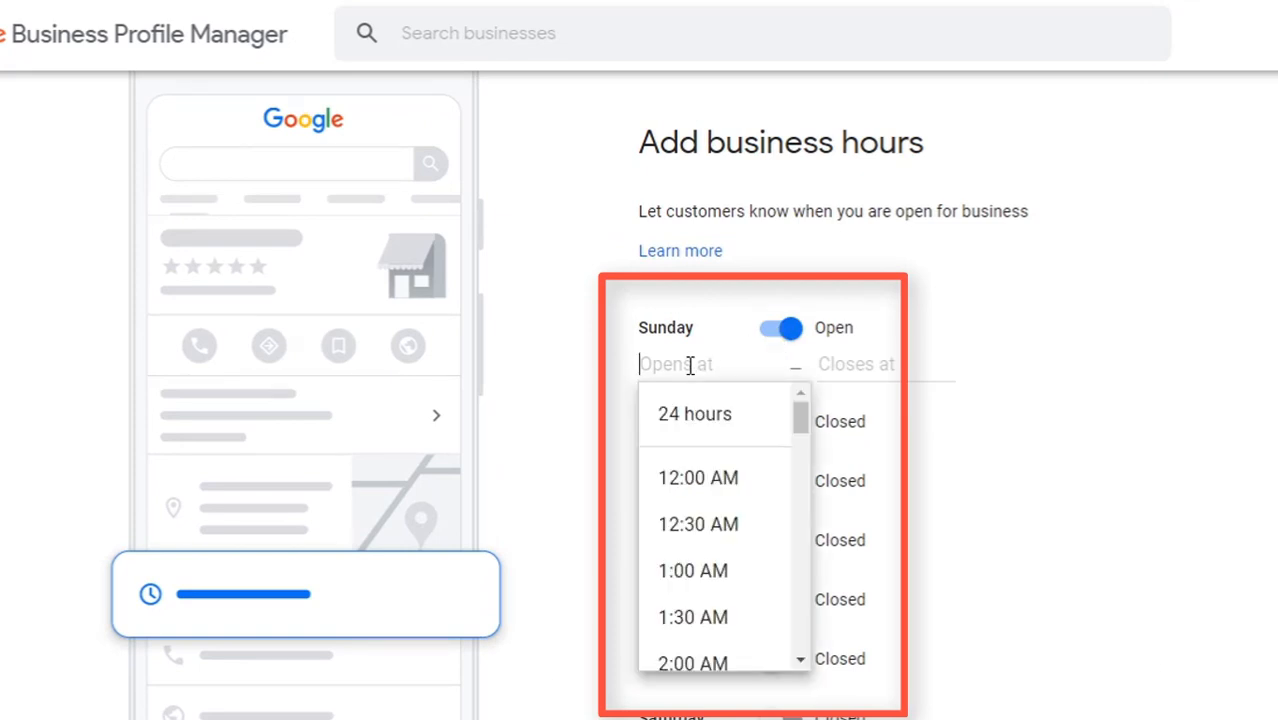
type("9")
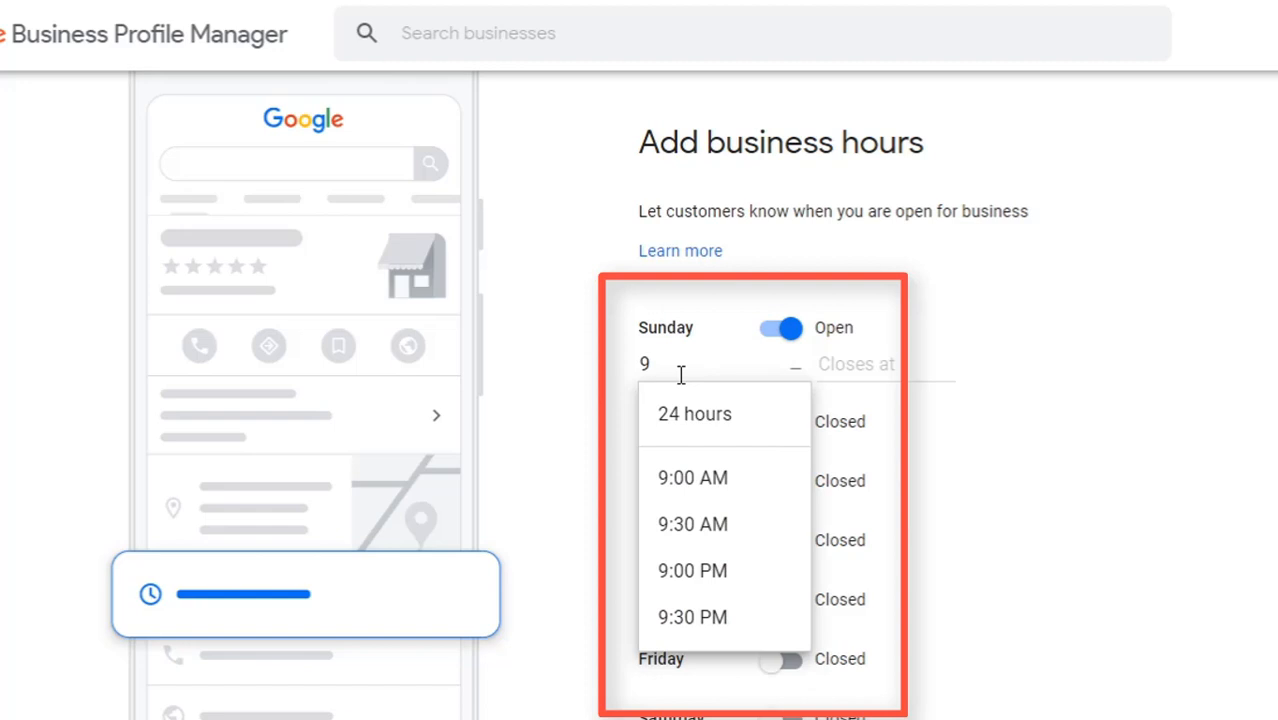
left_click(721, 484)
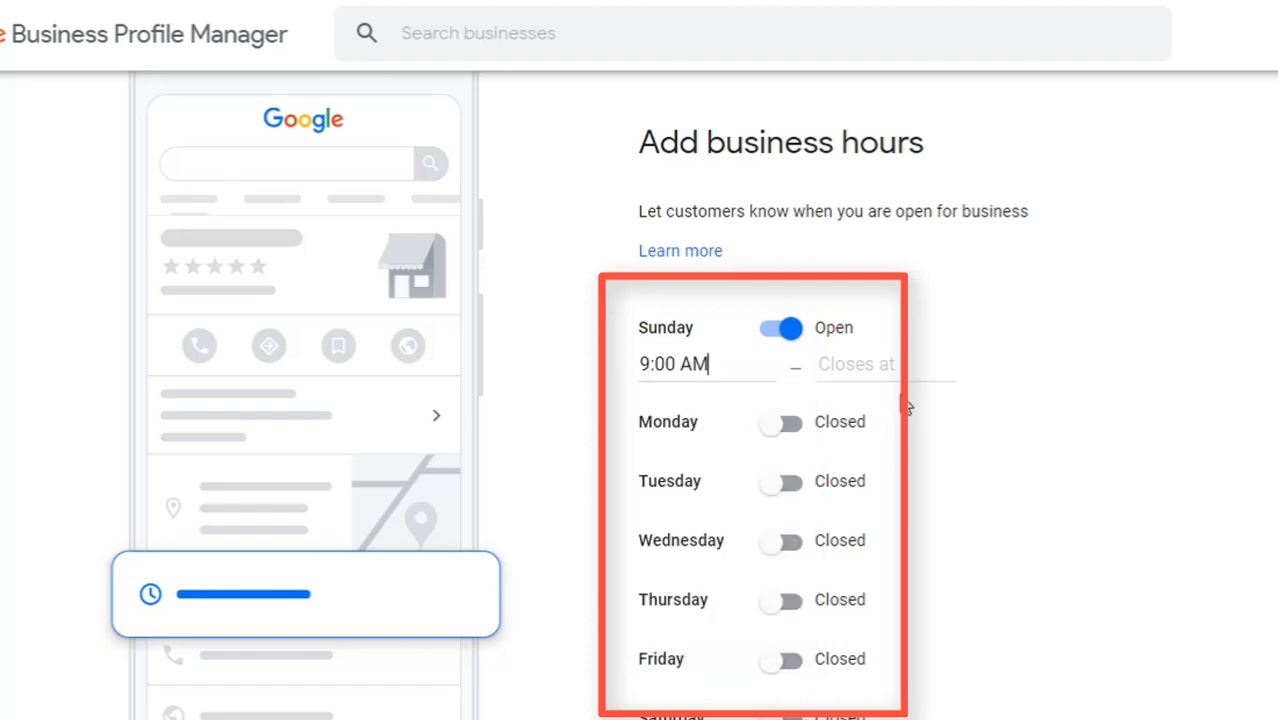
left_click(861, 365)
type("5")
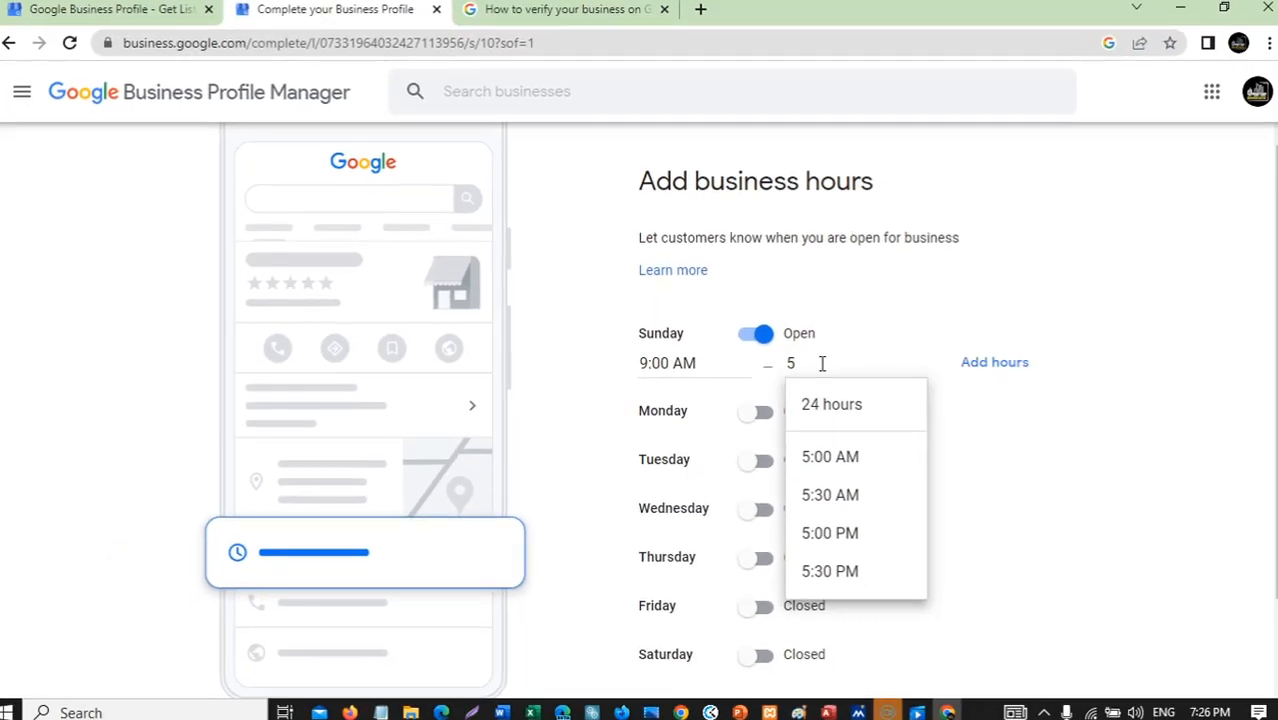
left_click(876, 465)
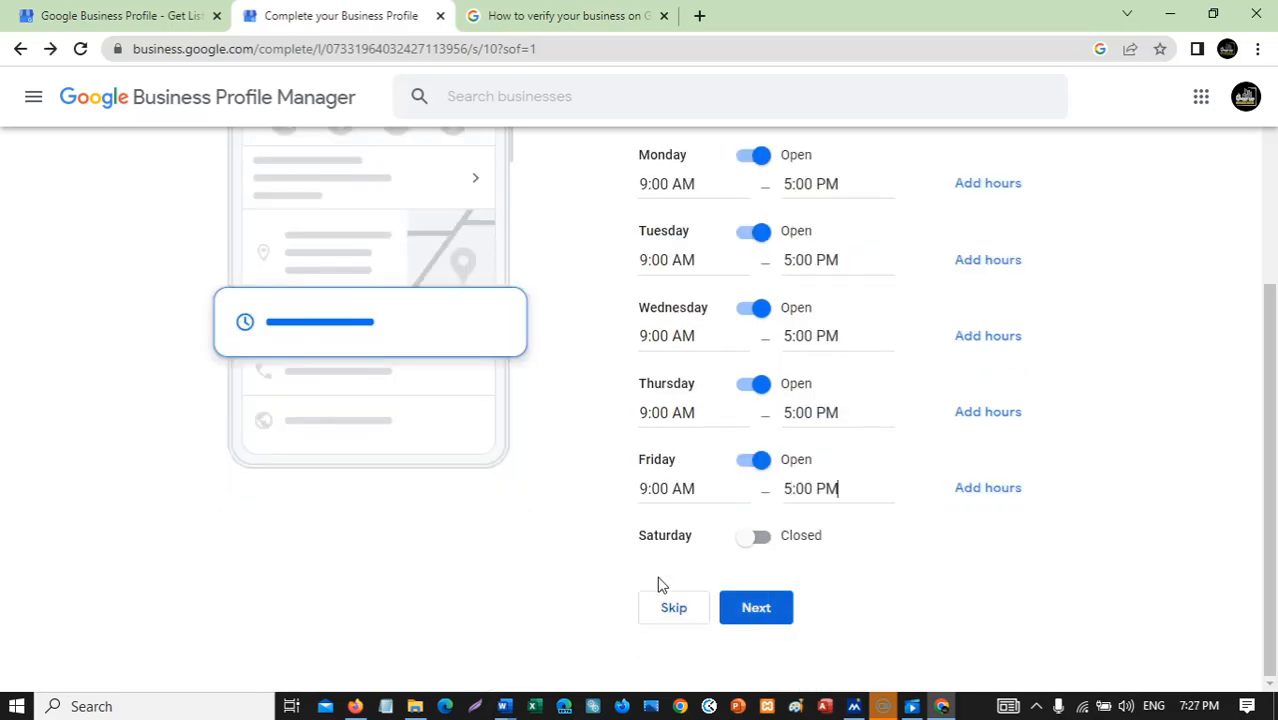
Switch Saturday to Open at 9:00 AM and start its closing time at 5.
left_click(755, 537)
left_click(680, 568)
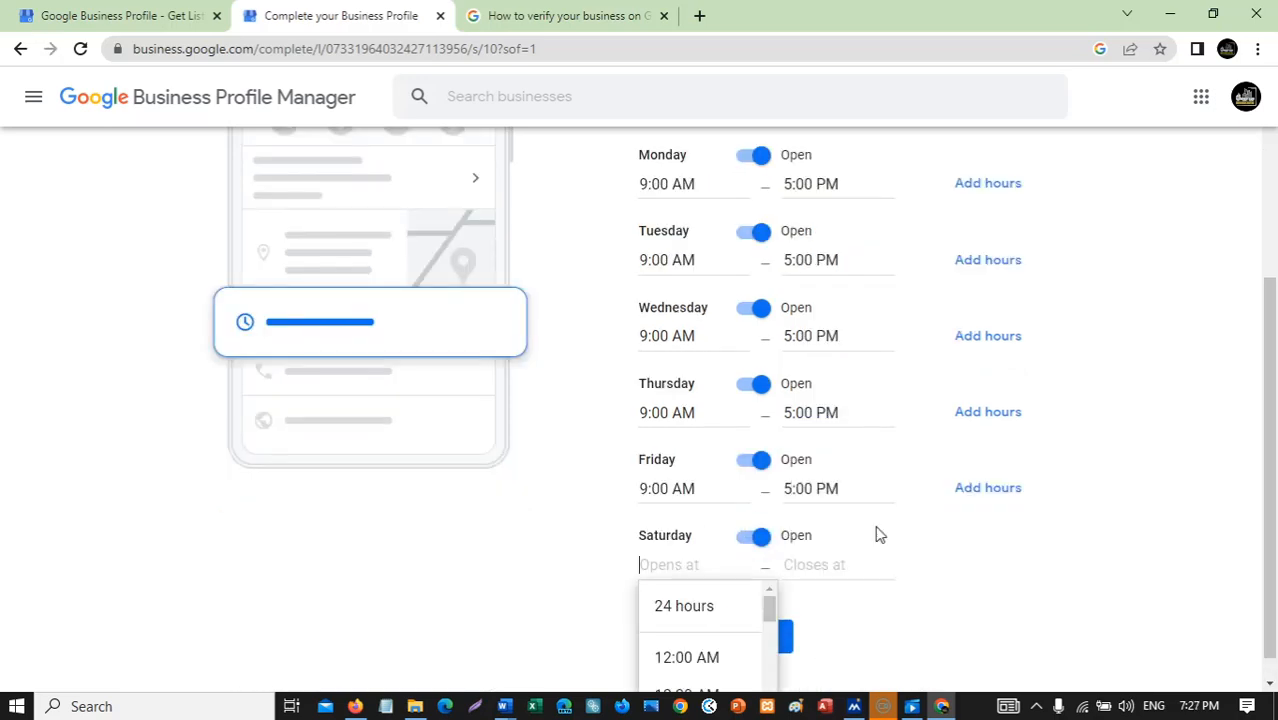
type("9")
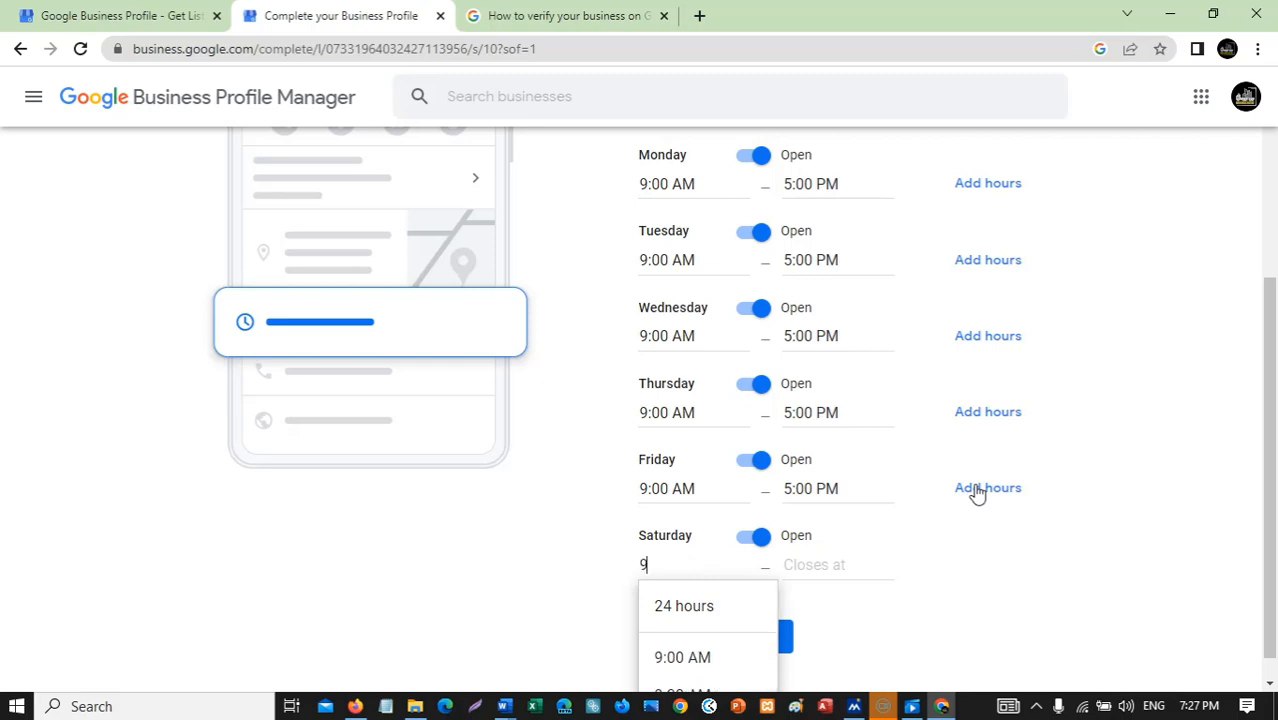
left_click(676, 656)
left_click(826, 568)
type("5")
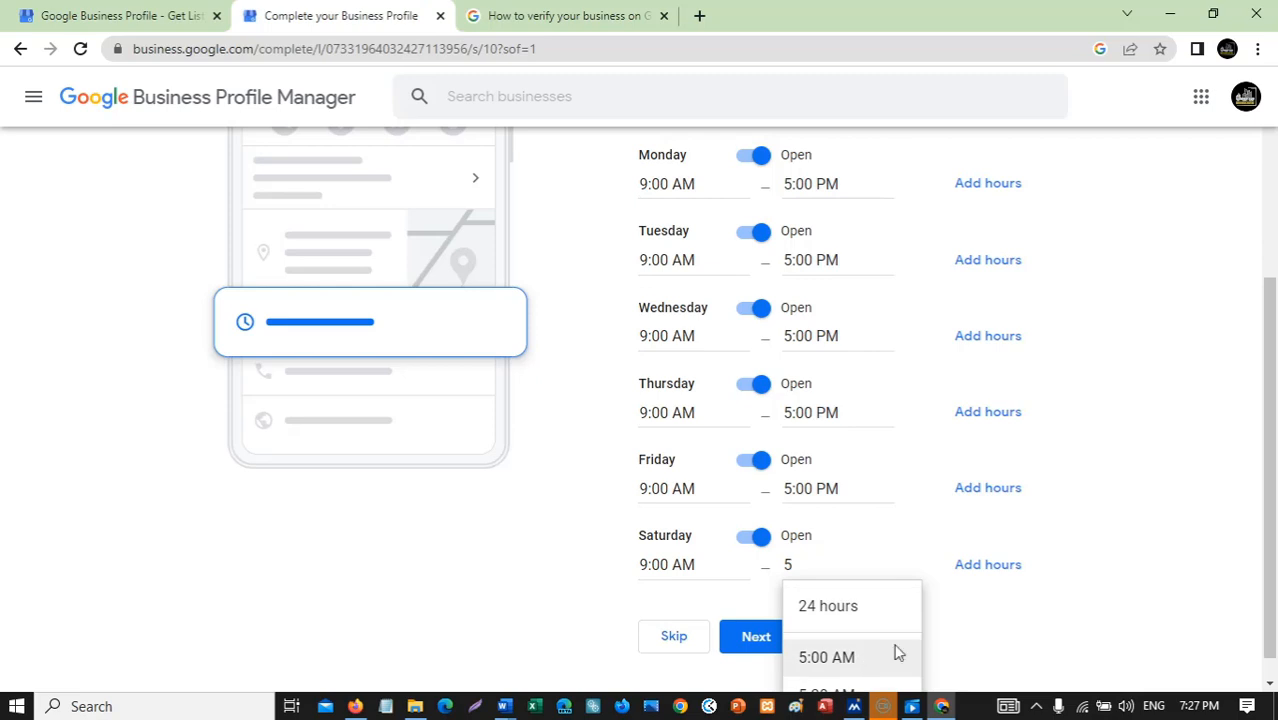
Correct Saturday's closing time to 5:00 PM and submit the business hours.
scroll(1110, 565, "down", 1)
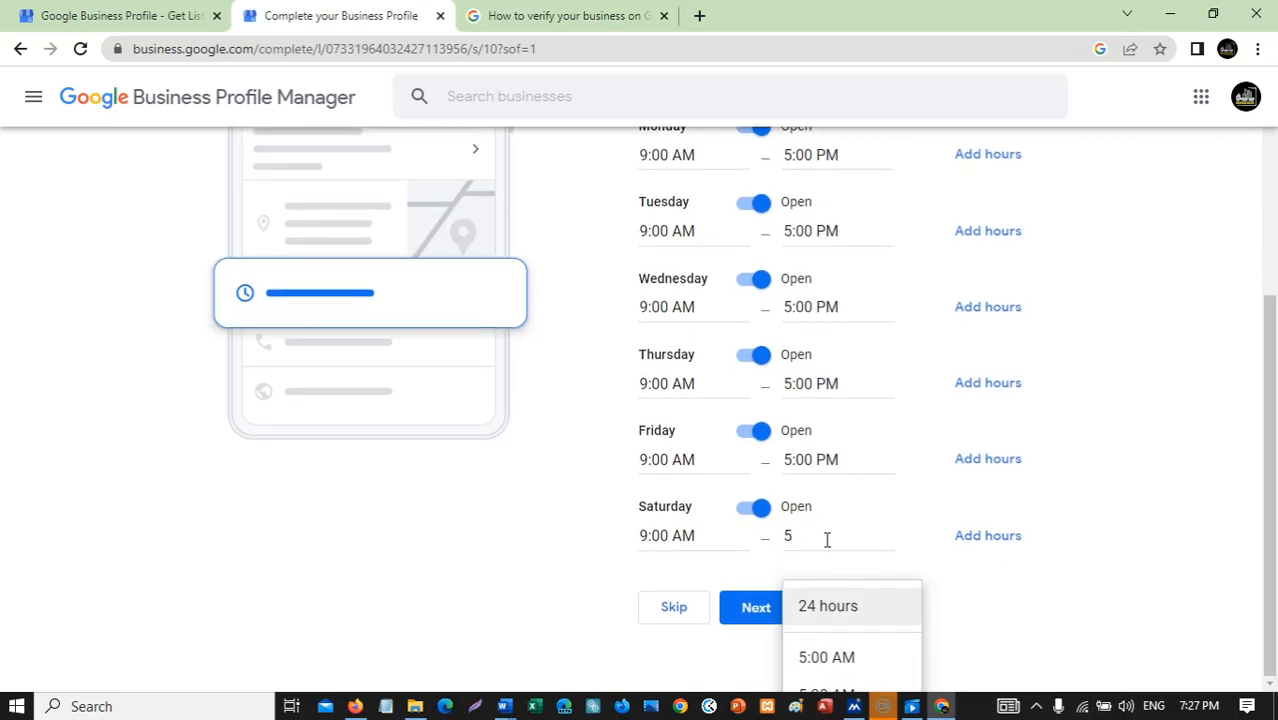
scroll(978, 590, "up", 2)
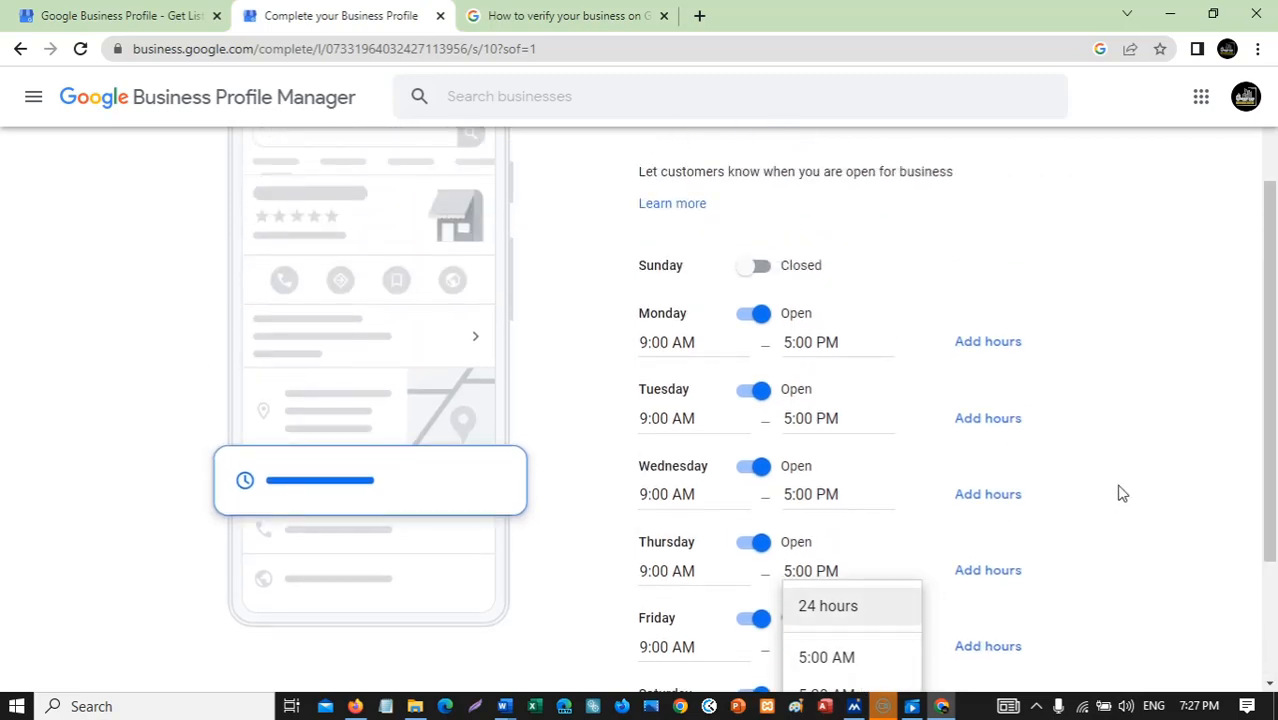
left_click(1120, 493)
scroll(984, 650, "down", 2)
scroll(979, 645, "up", 1)
scroll(981, 648, "down", 1)
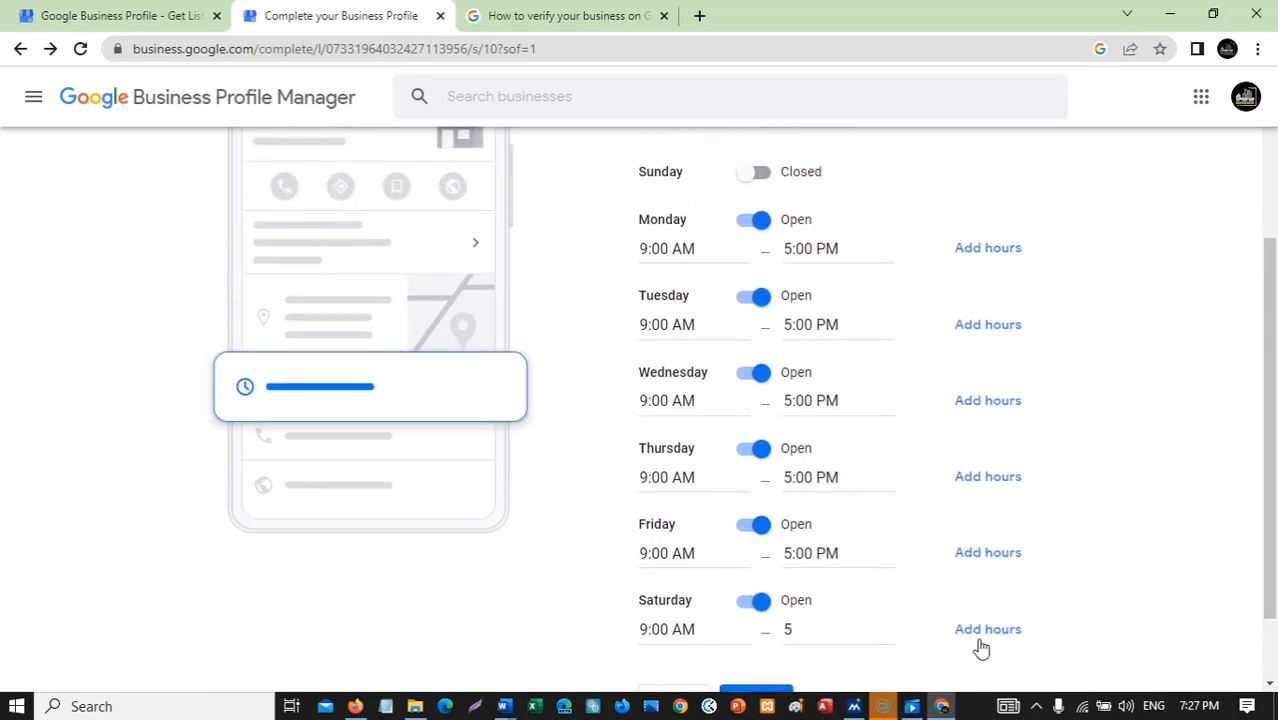
scroll(981, 648, "up", 1)
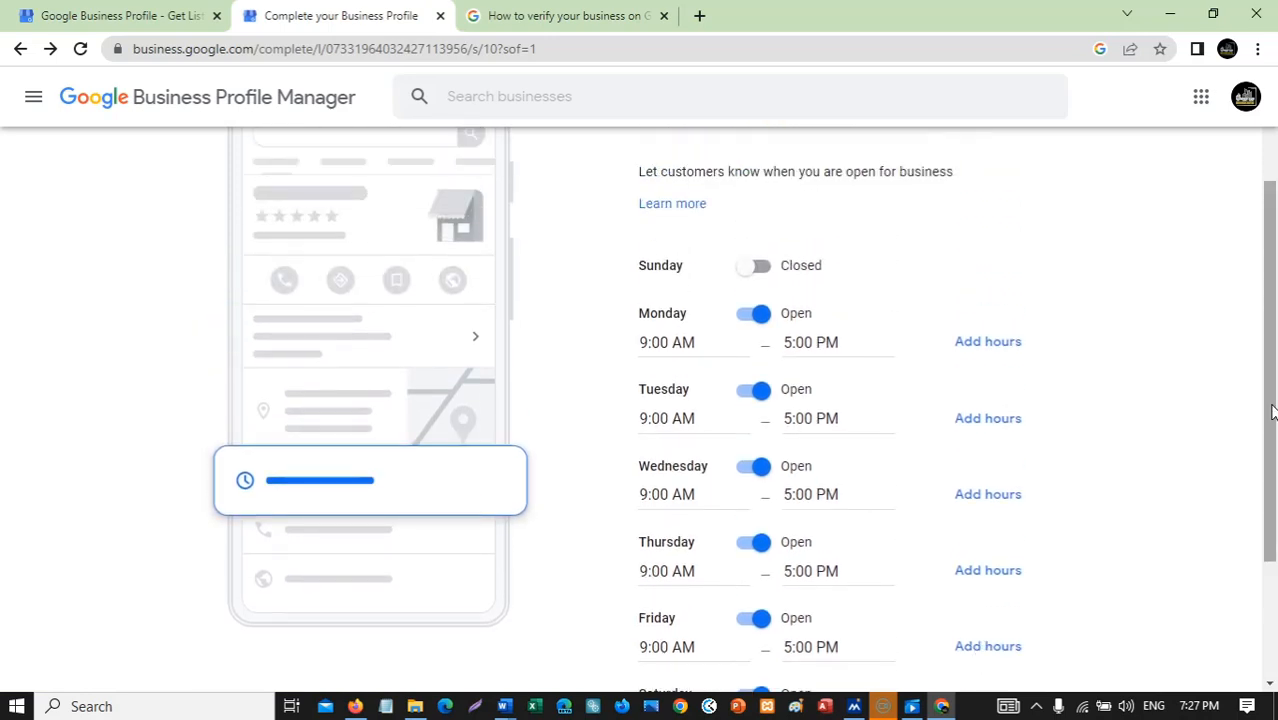
left_click_drag(1270, 412, 1270, 436)
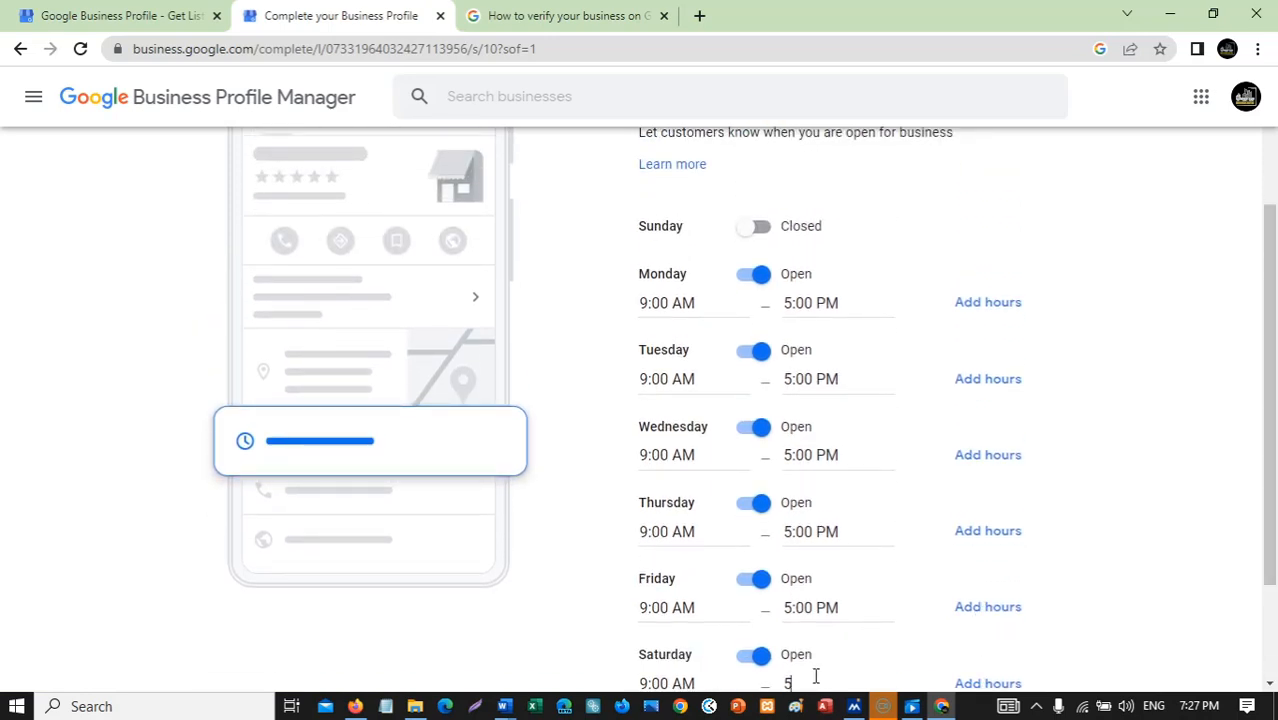
key("BackSpace")
type("5")
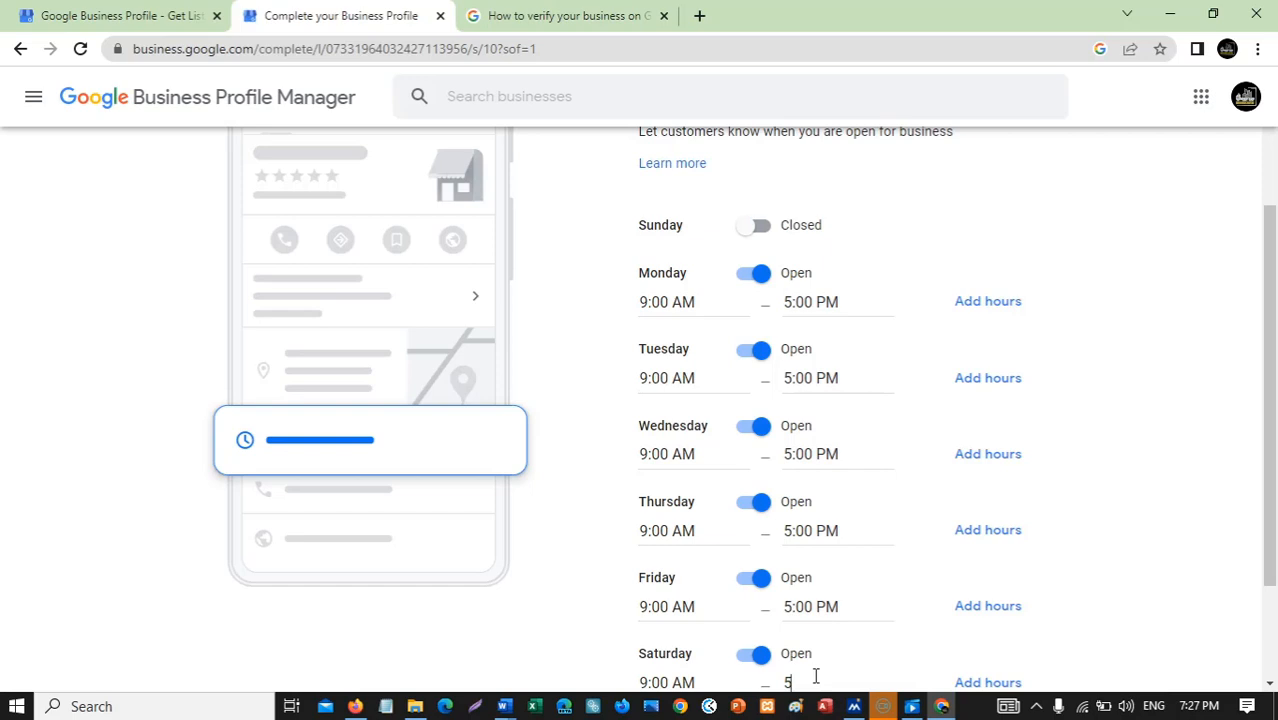
type("pm")
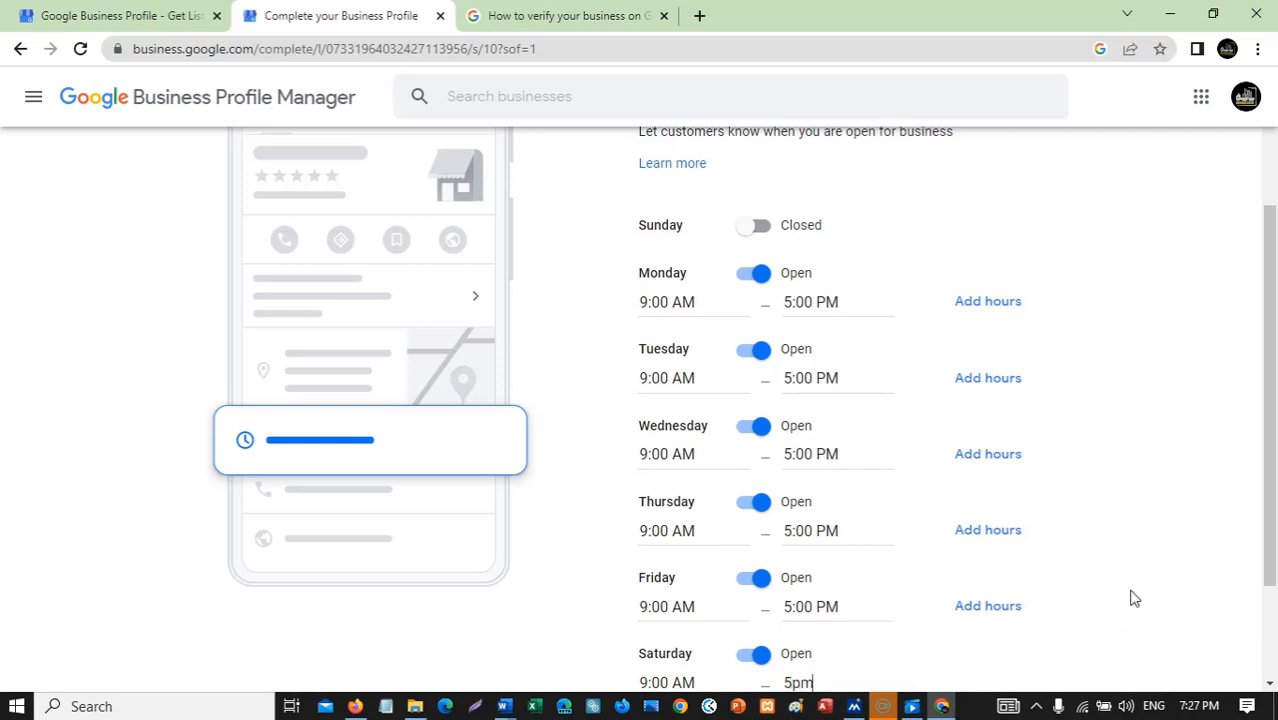
scroll(1139, 602, "down", 2)
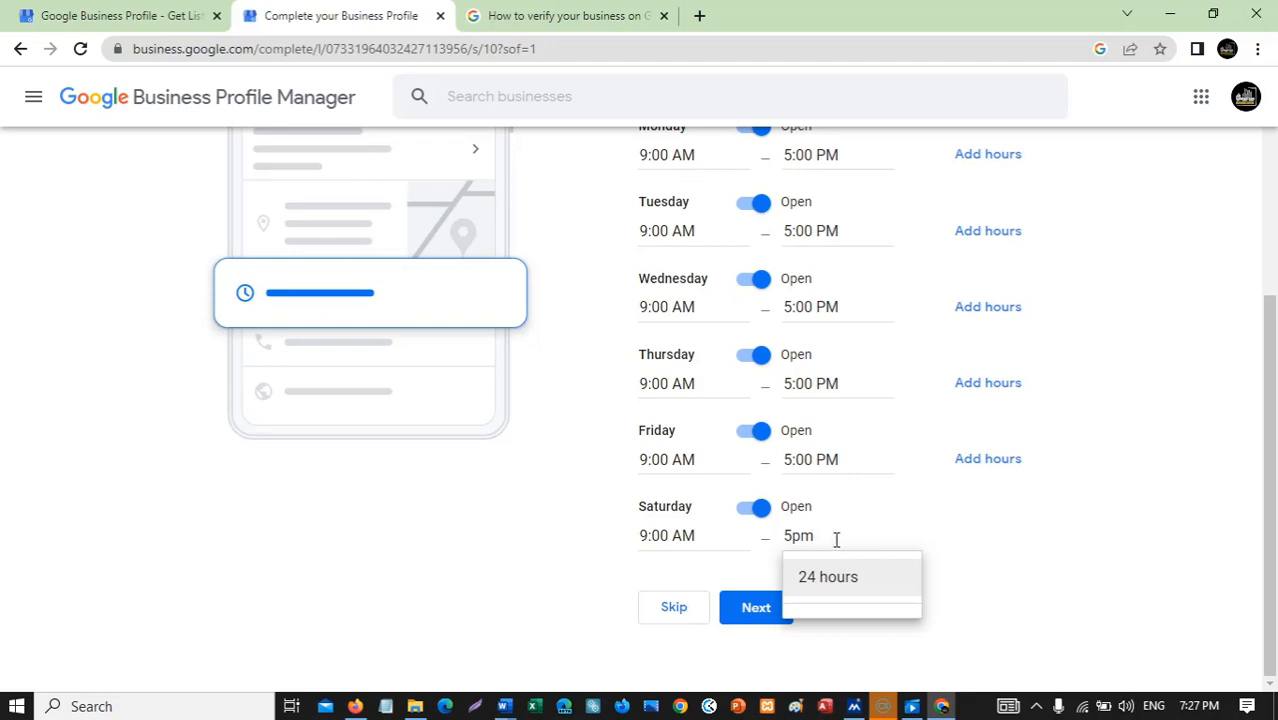
left_click_drag(836, 540, 795, 532)
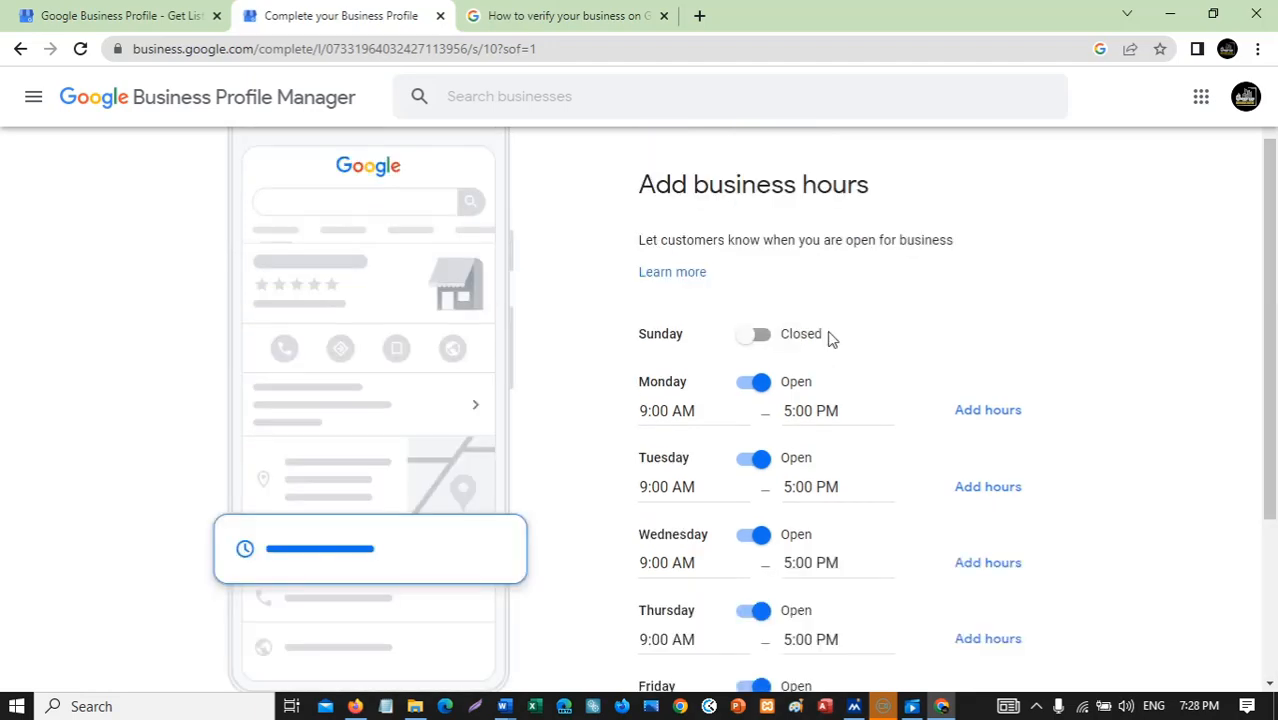
scroll(1004, 394, "down", 4)
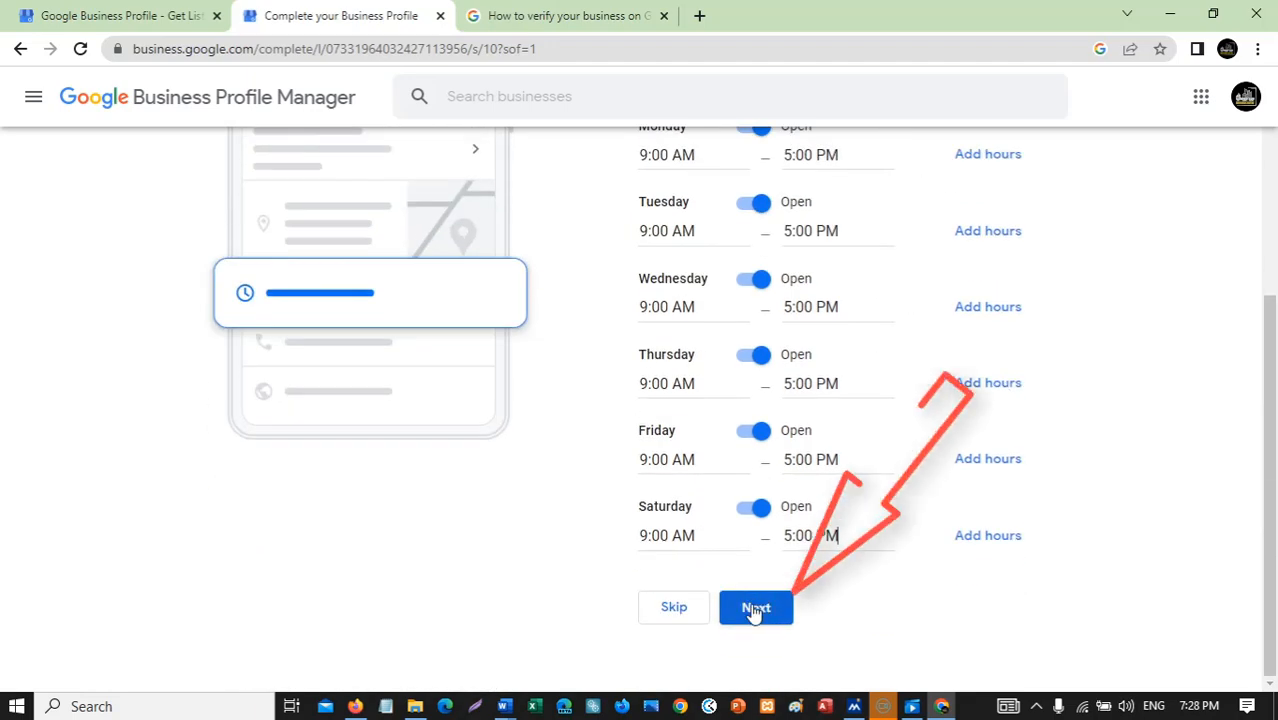
left_click(768, 614)
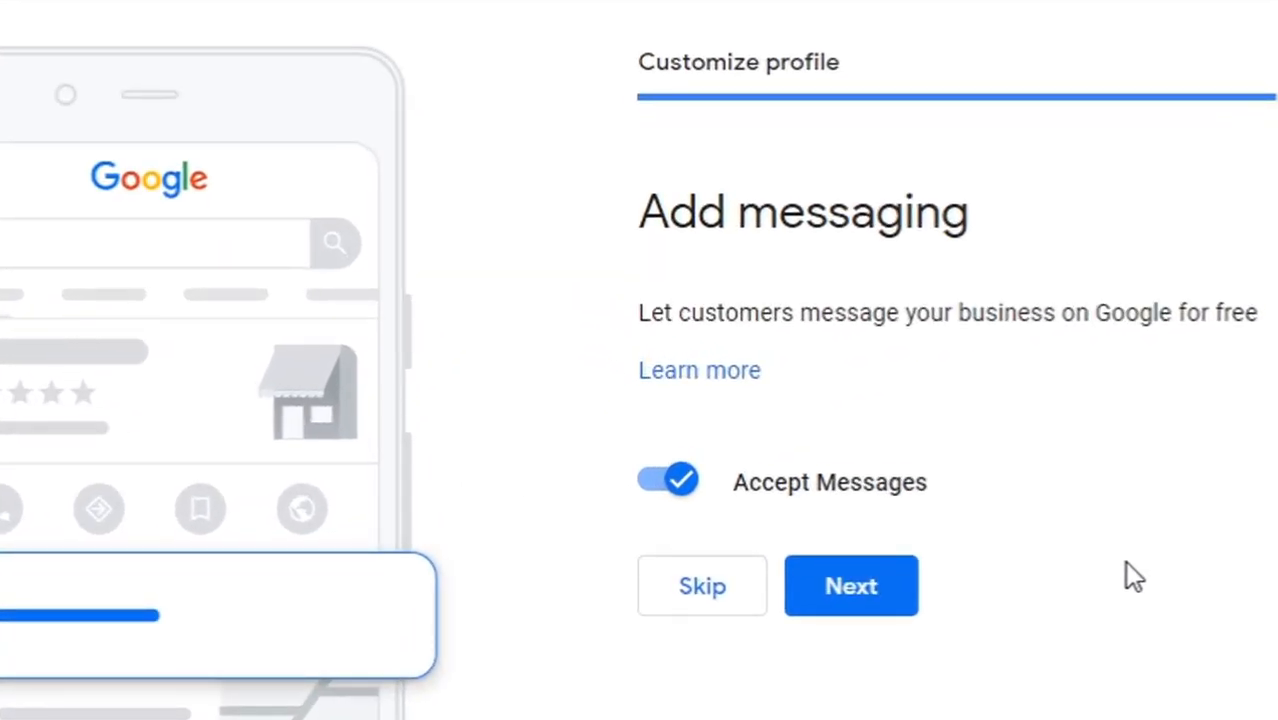
Leave Accept Messages on and continue past the messaging step.
left_click_drag(1218, 318, 645, 342)
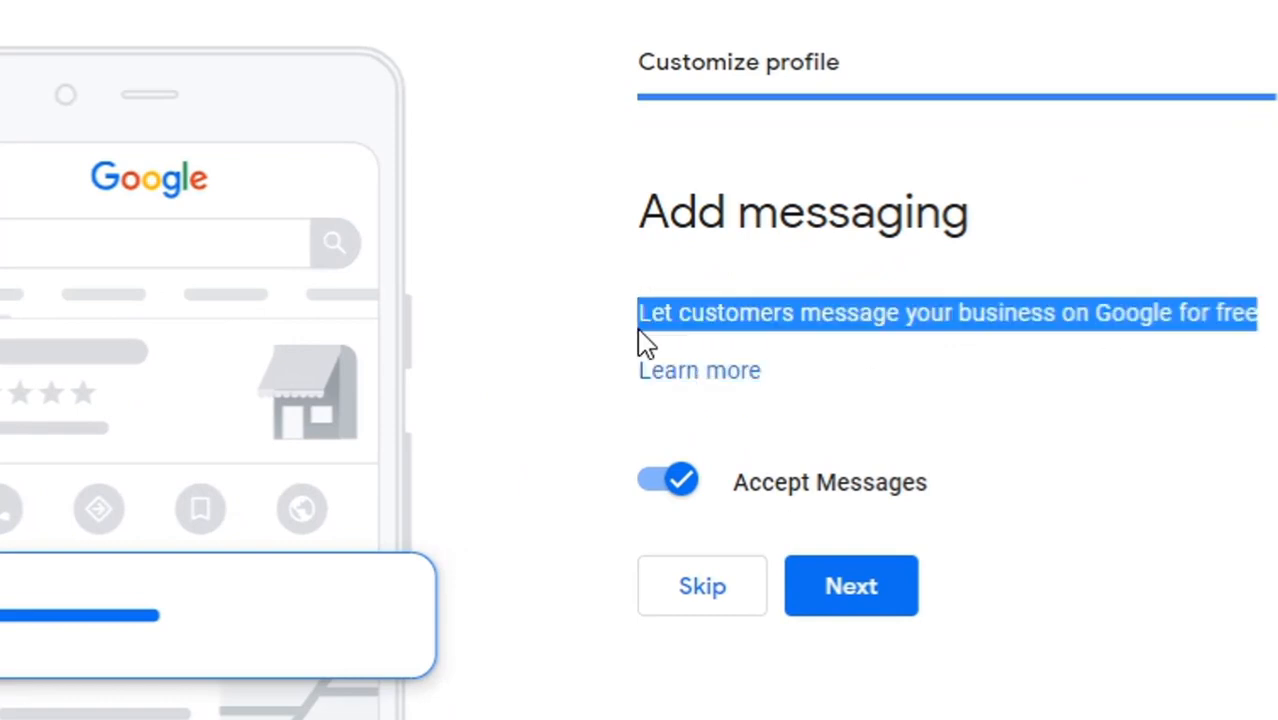
left_click(1087, 406)
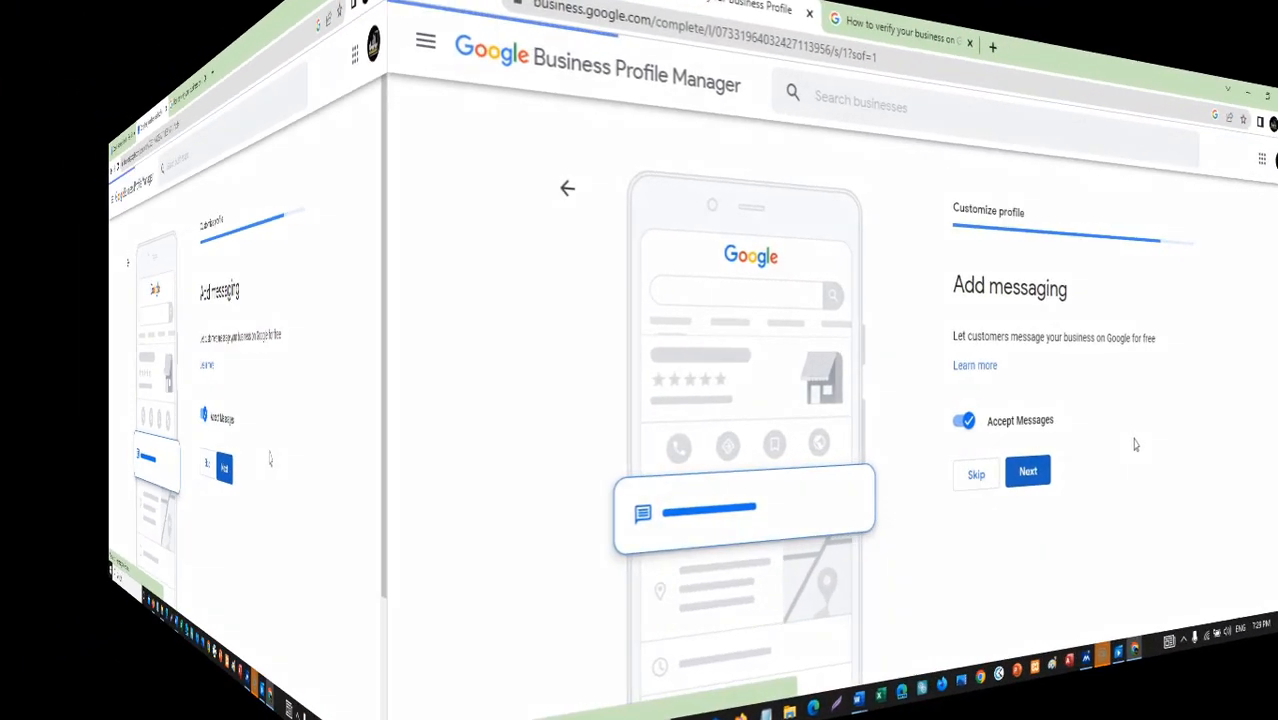
left_click(756, 486)
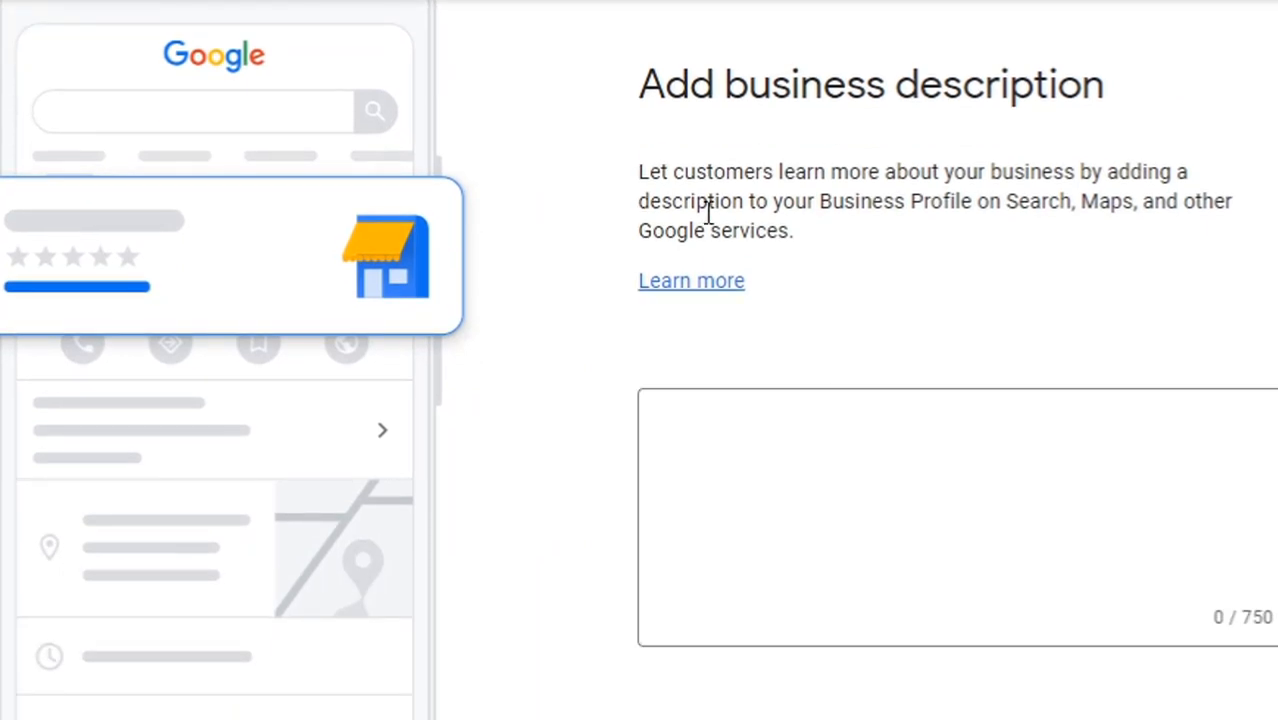
Place the caret in the empty description box and bring up the Word company notes.
left_click(802, 451)
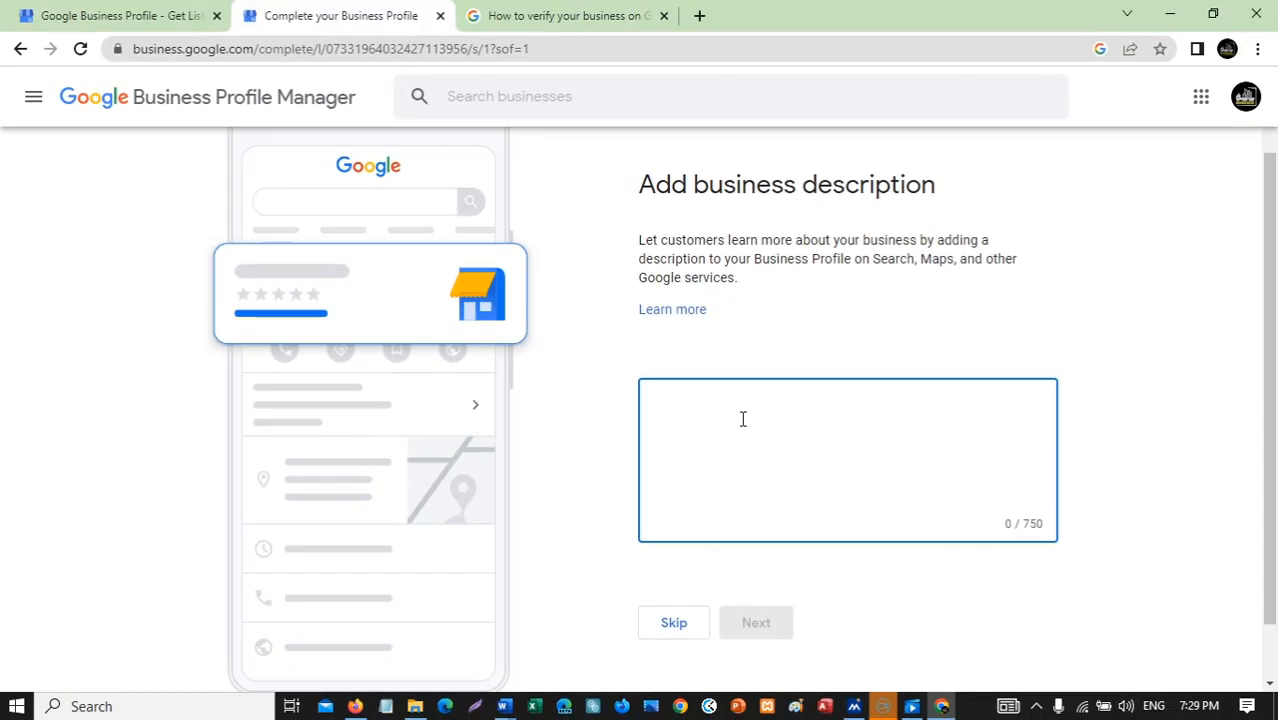
left_click(504, 706)
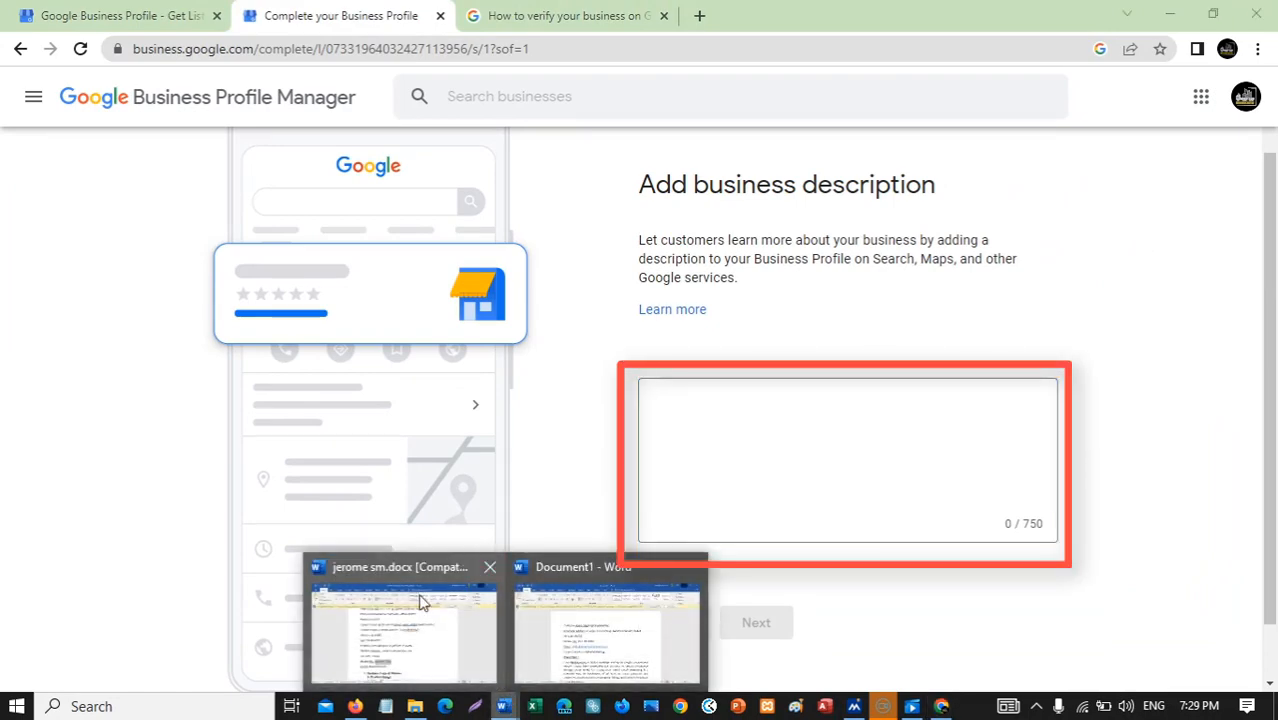
left_click(400, 658)
Paste the Word 'Description of our company' paragraph into the description box (609/750 characters).
scroll(600, 415, "down", 15)
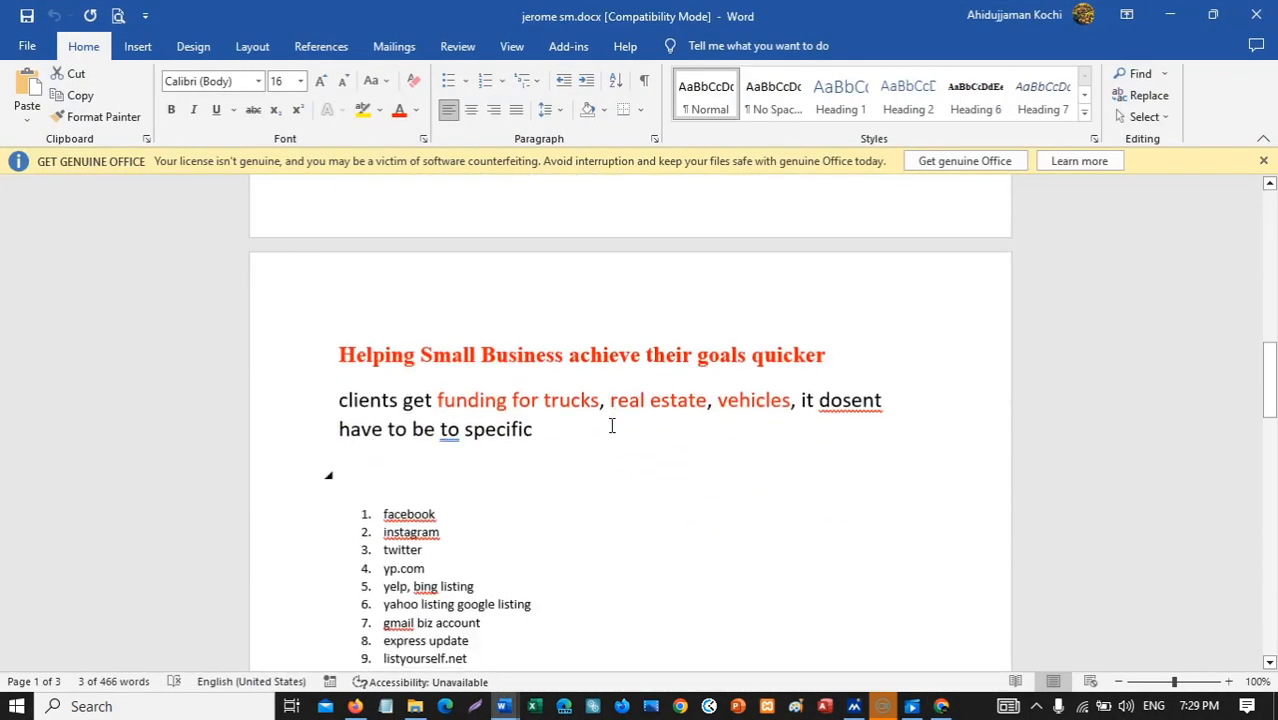
scroll(600, 430, "down", 2)
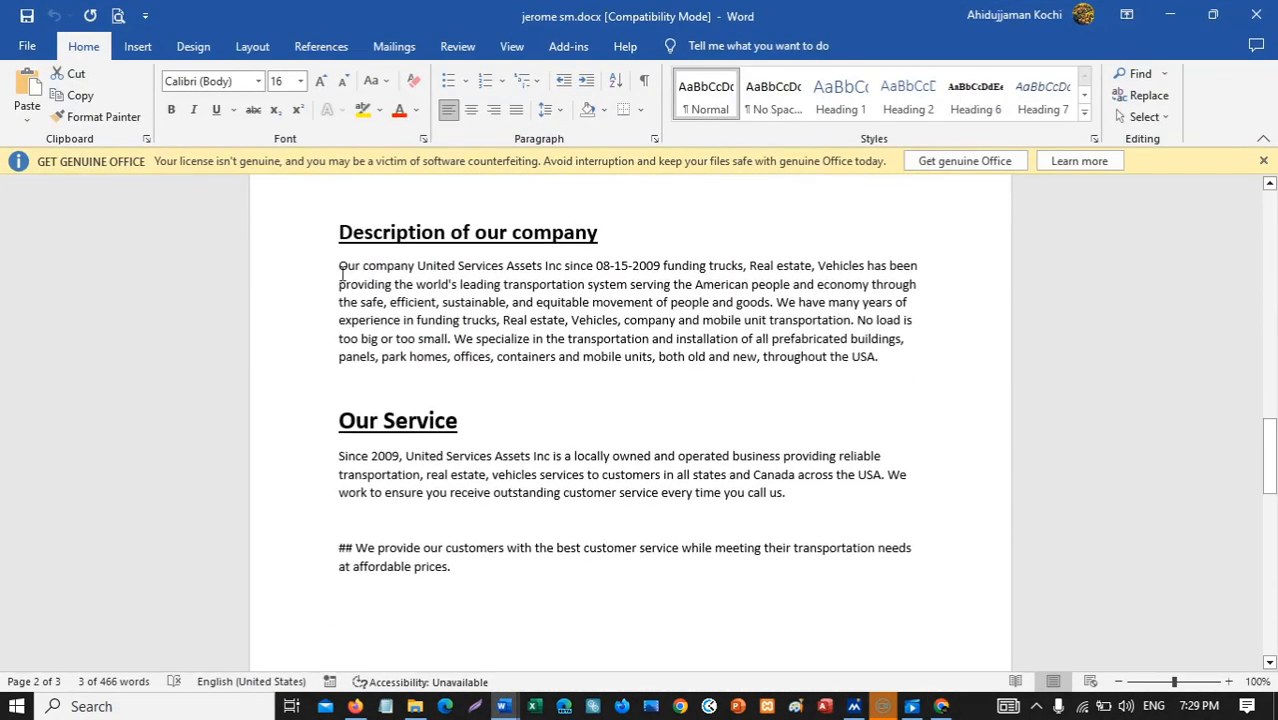
left_click_drag(342, 268, 878, 394)
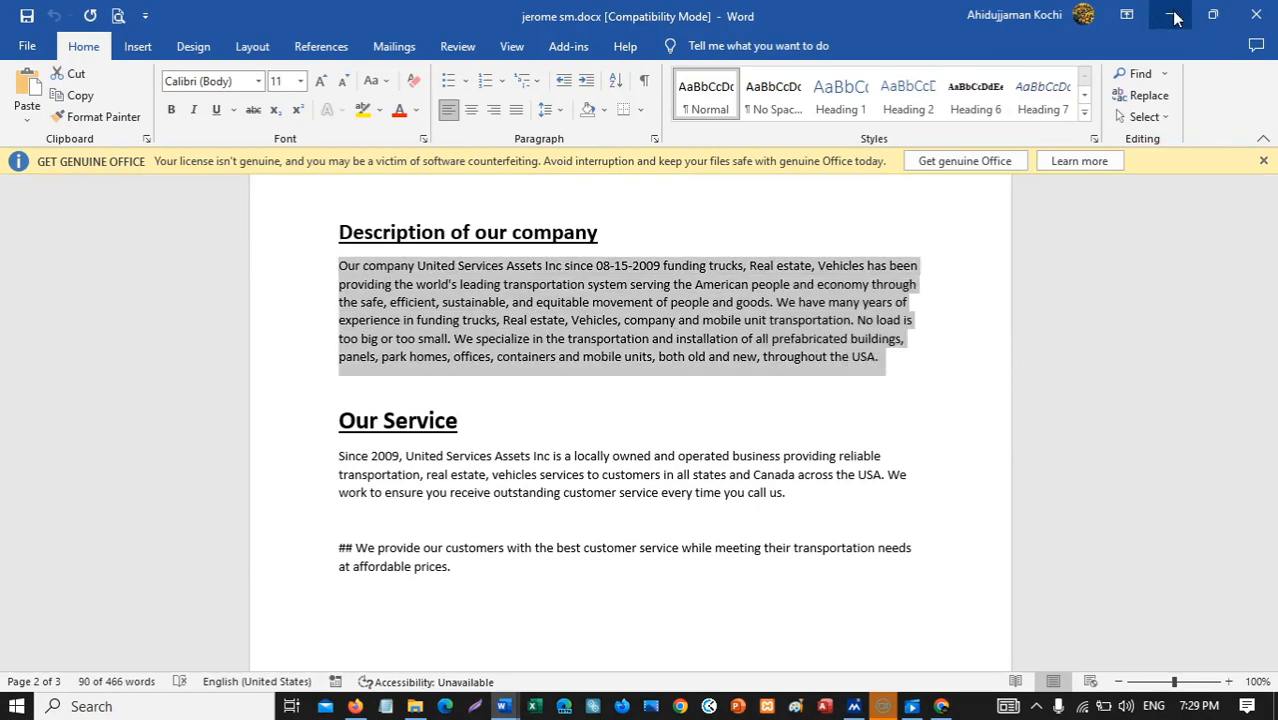
left_click(1170, 15)
key("ctrl+v")
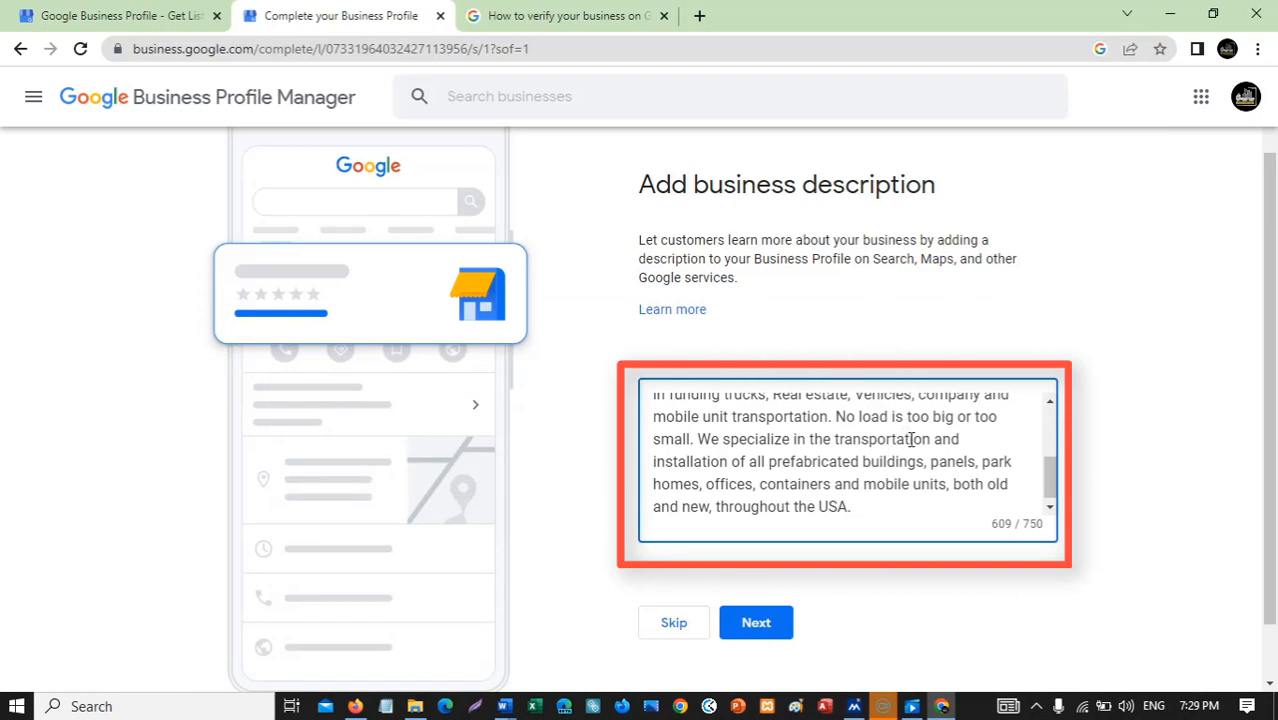
Submit the 609-character description to reach the Add photos step.
scroll(1141, 377, "up", 1)
scroll(1141, 377, "down", 1)
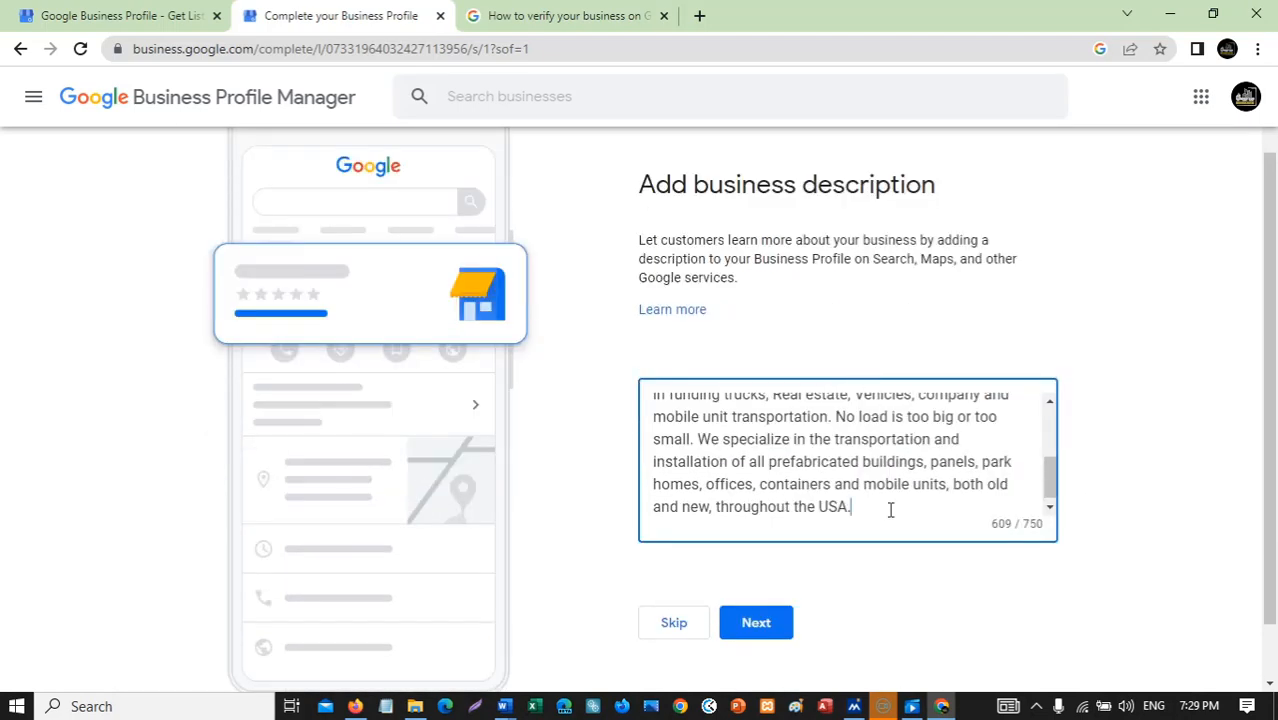
left_click(765, 625)
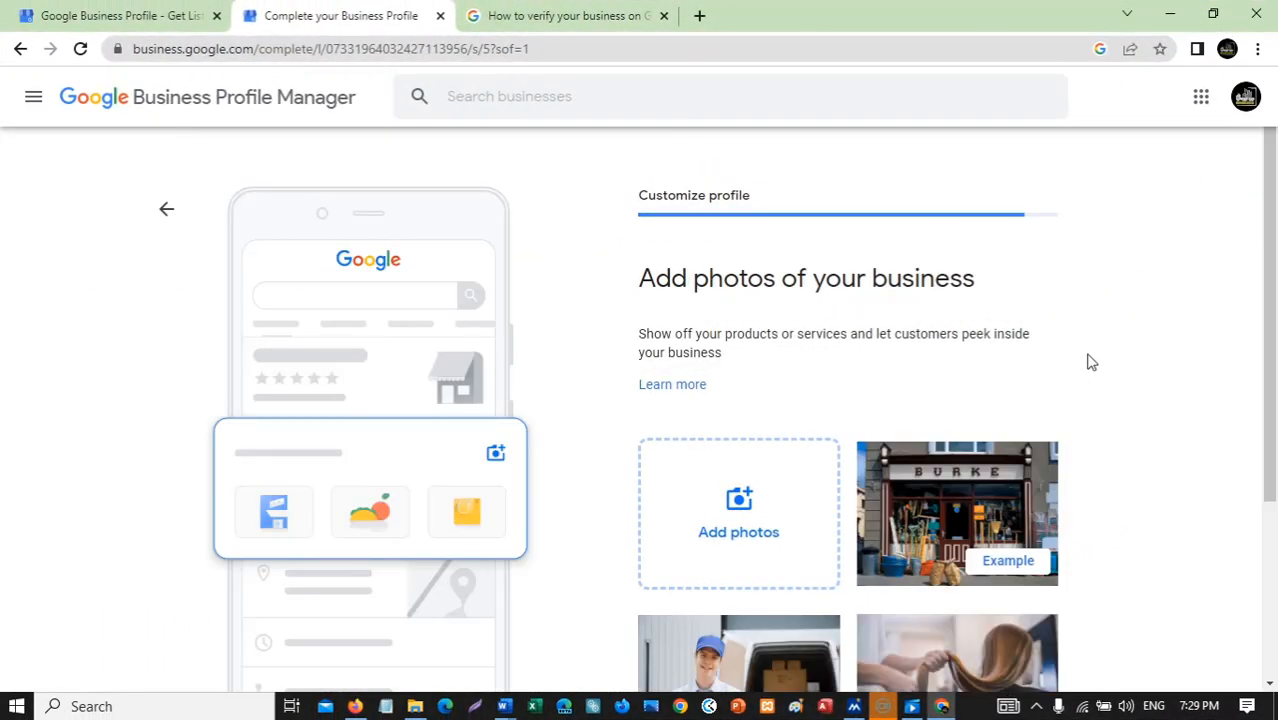
Remove both apartment building photos, upload the truck and warehouse images, and continue.
scroll(1087, 362, "down", 2)
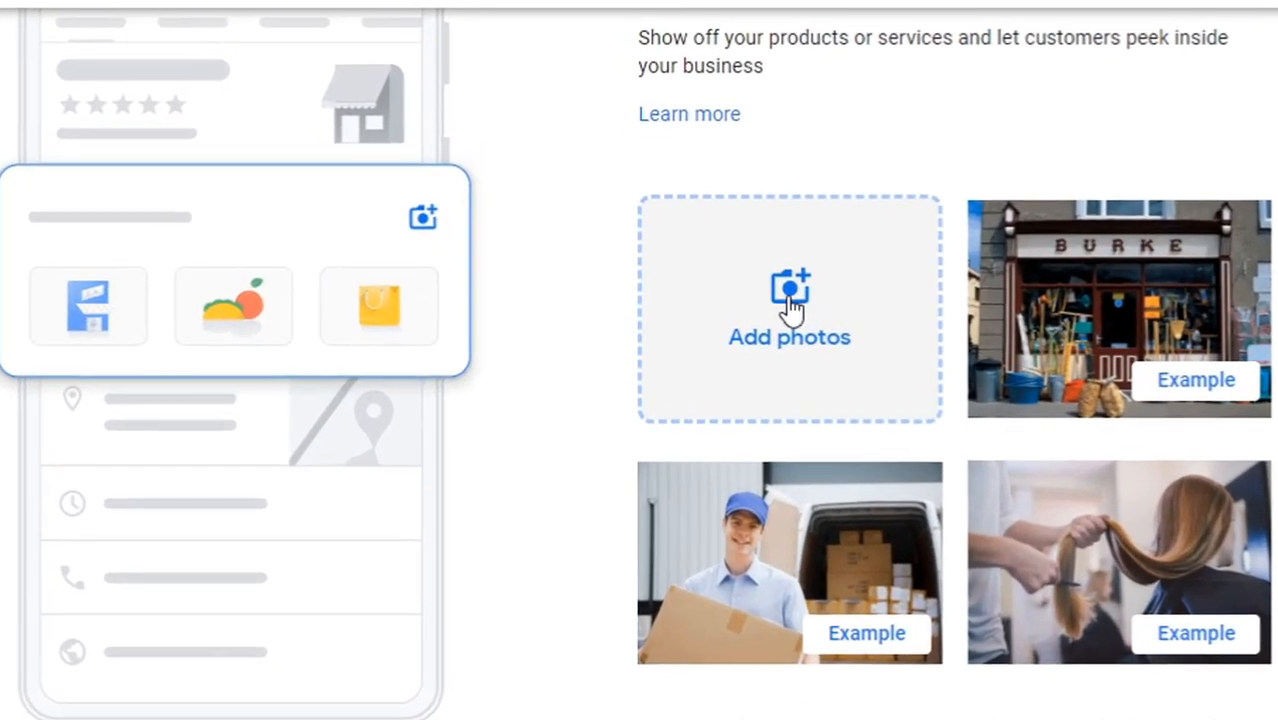
left_click(792, 308)
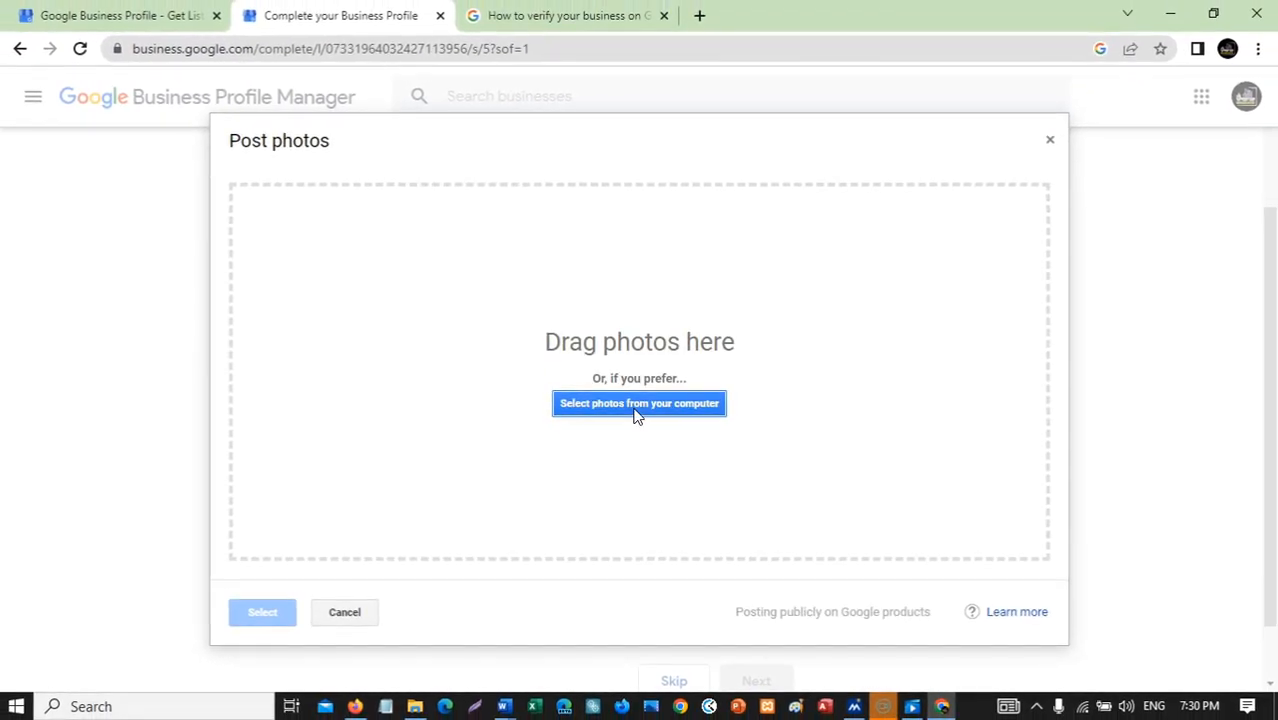
left_click(637, 412)
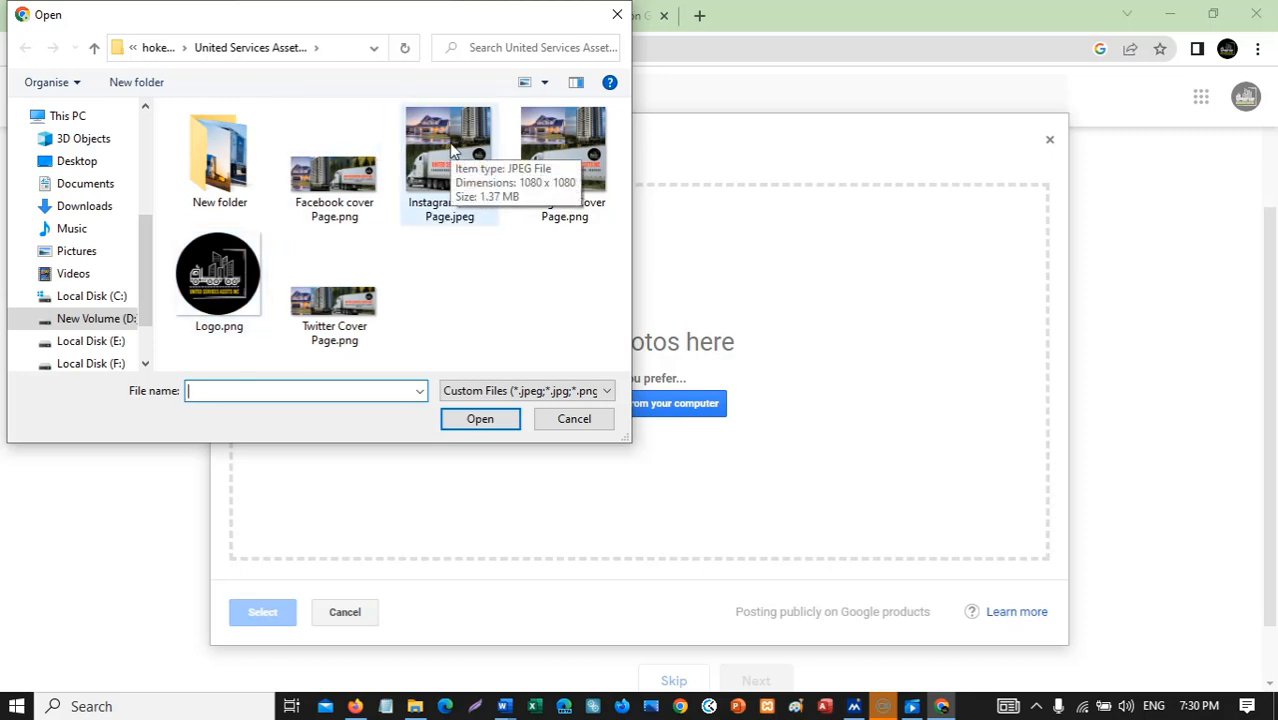
left_click(232, 165)
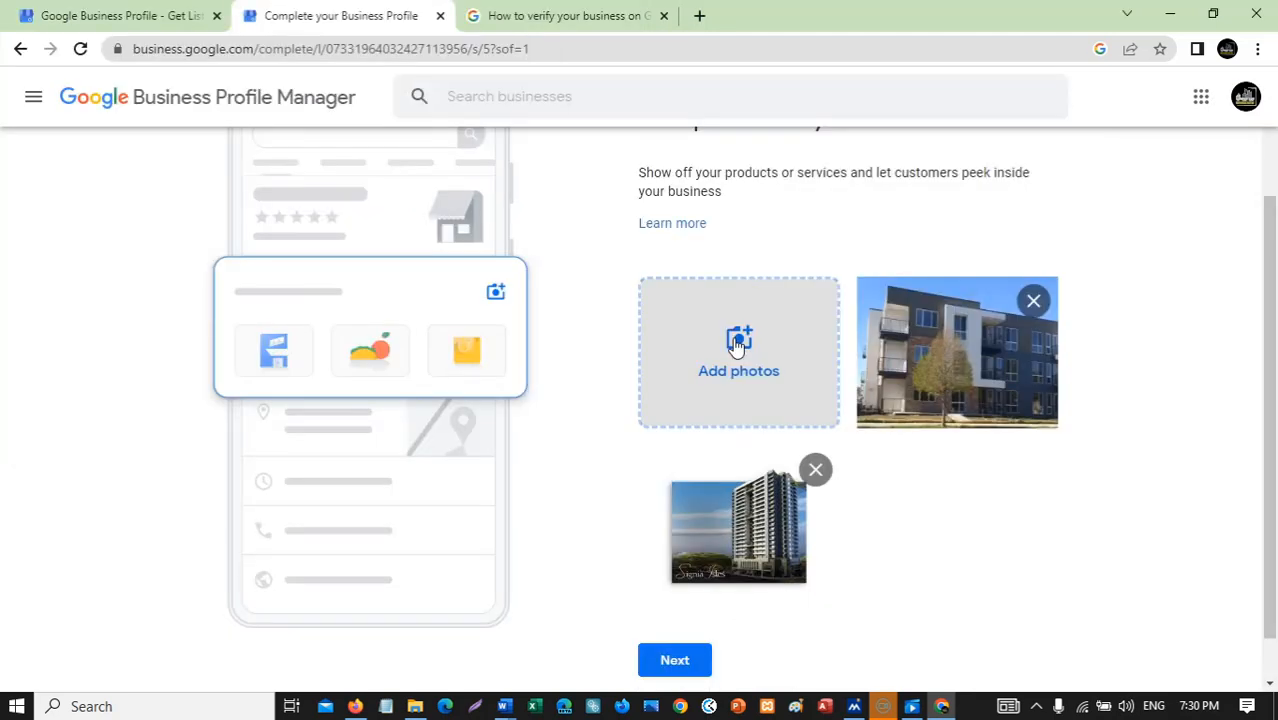
left_click(1033, 302)
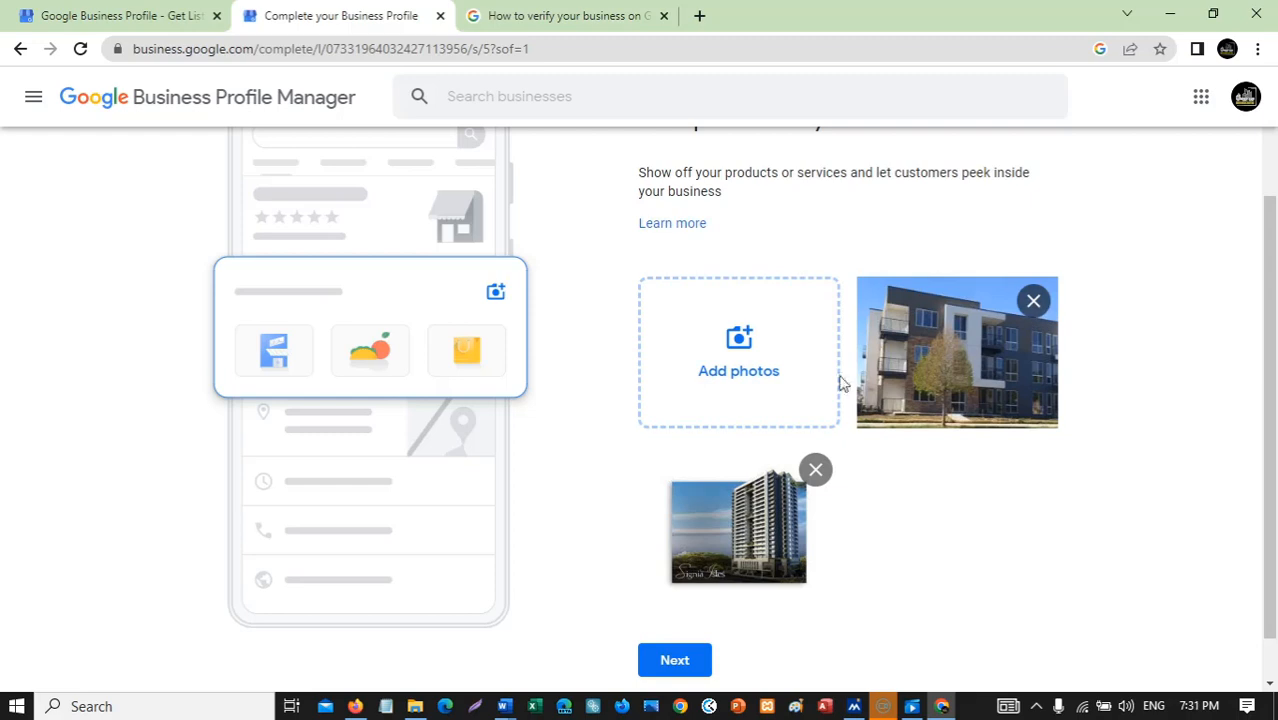
left_click(1033, 301)
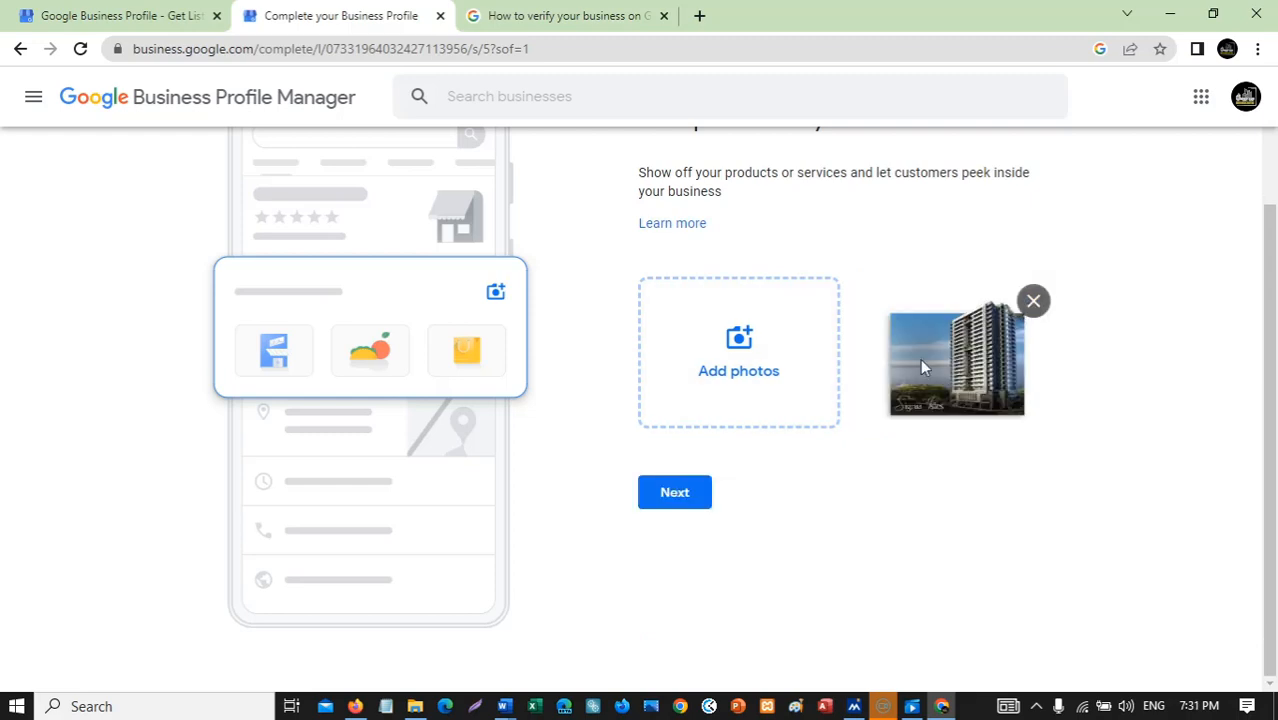
left_click(742, 350)
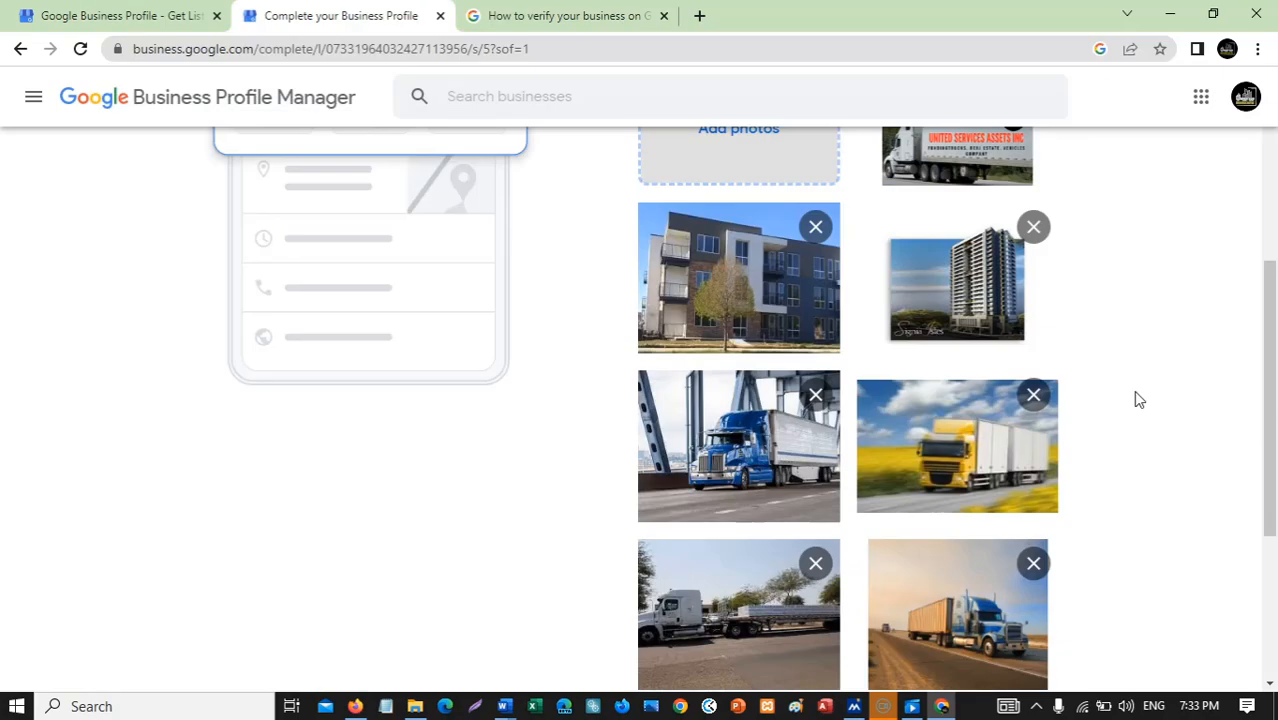
scroll(1135, 399, "down", 3)
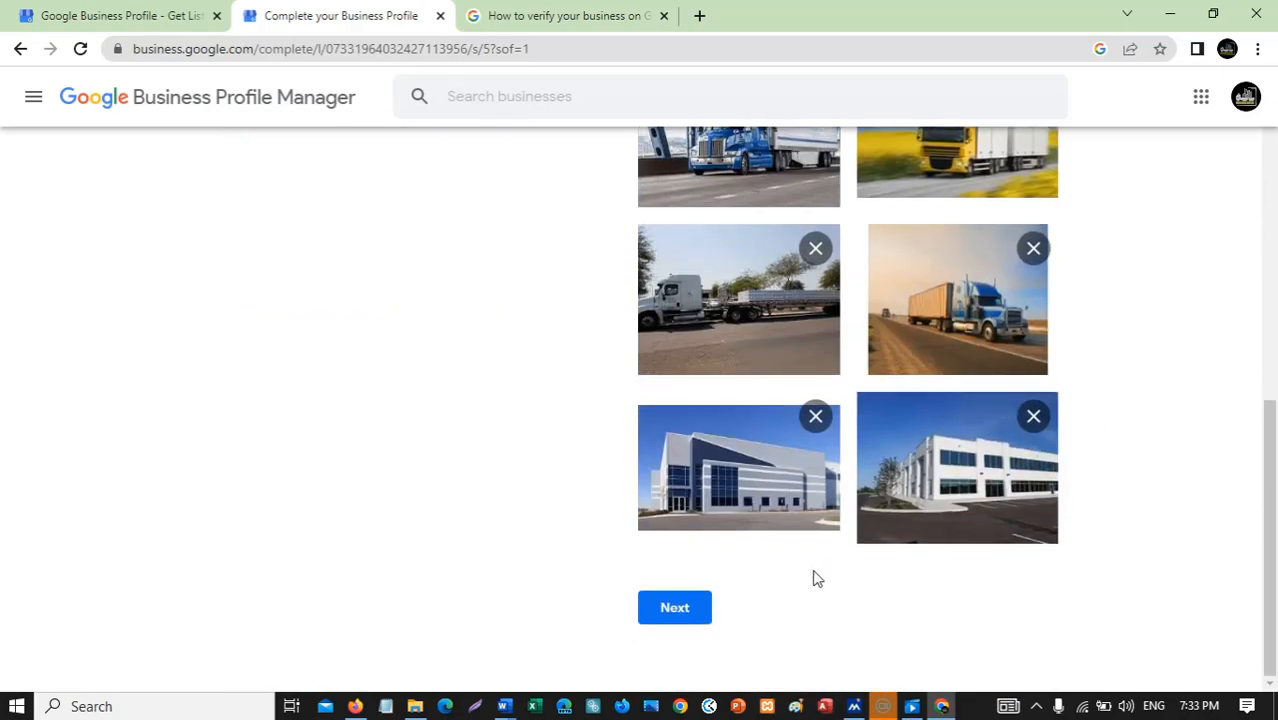
left_click(674, 607)
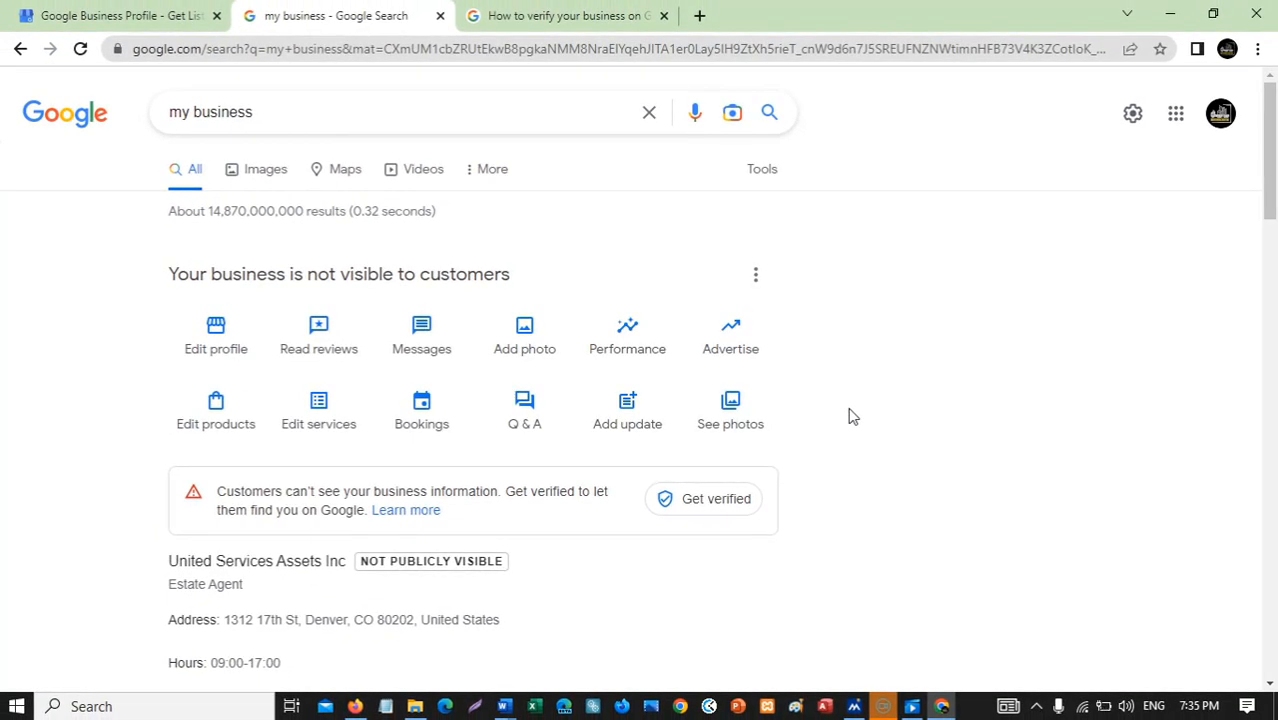
Reopen the 'my business' search in a new tab showing the unverified United Services Assets Inc panel.
scroll(851, 416, "down", 1)
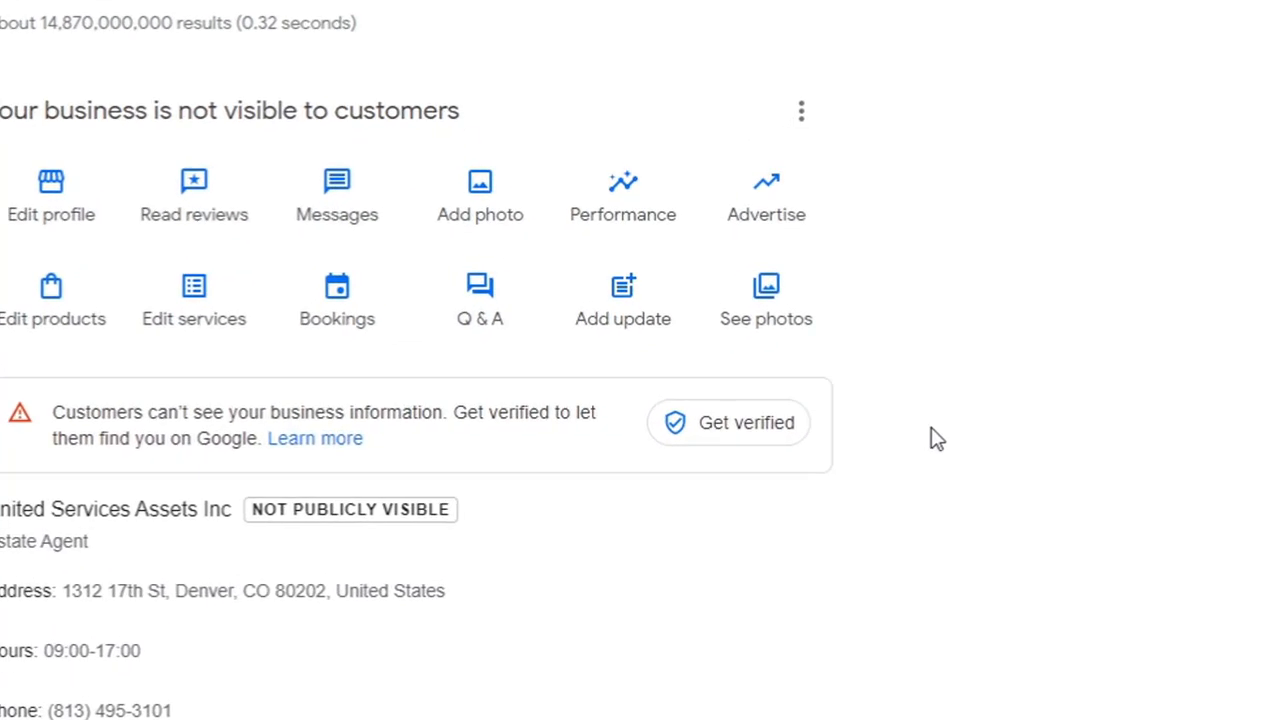
scroll(930, 428, "up", 1)
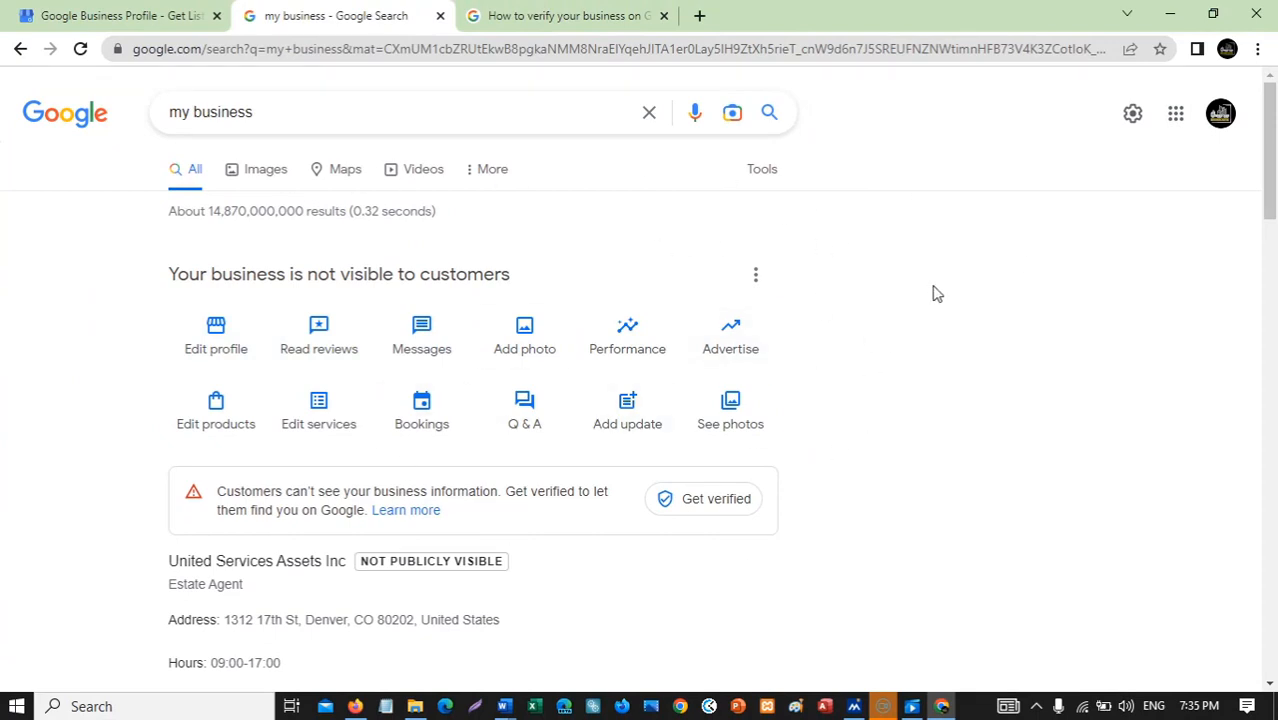
scroll(932, 290, "down", 1)
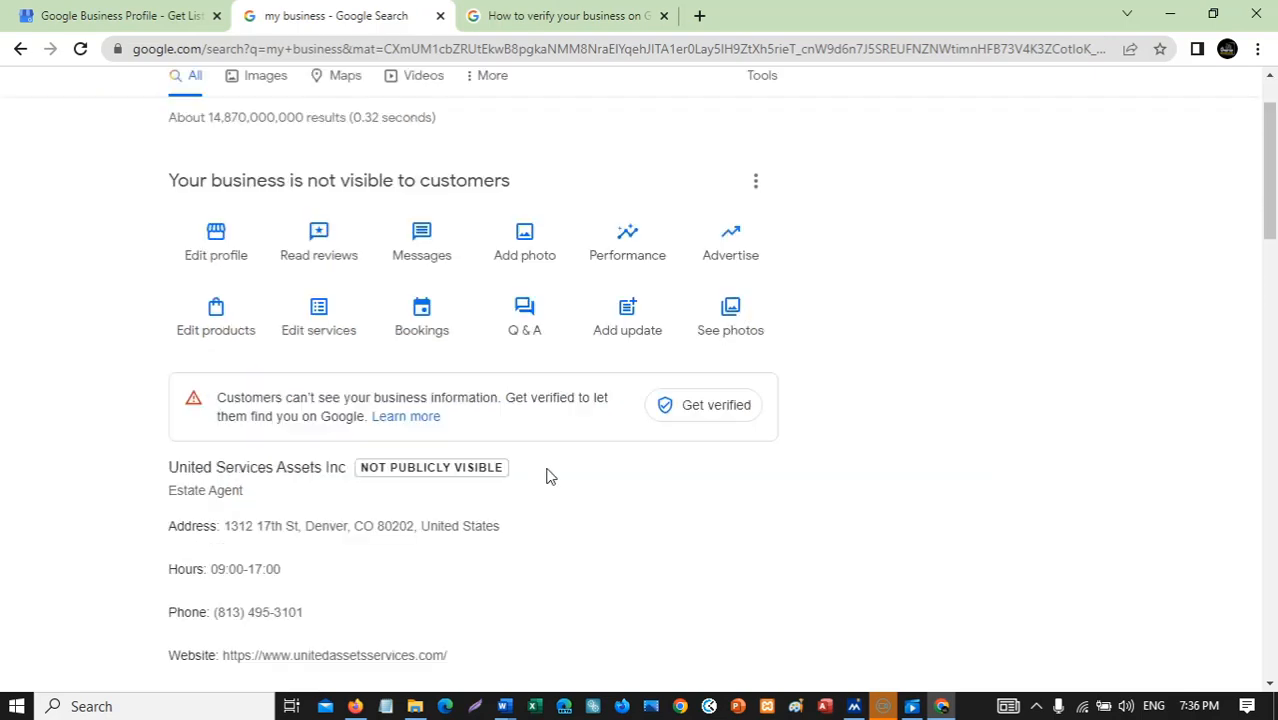
left_click(336, 47)
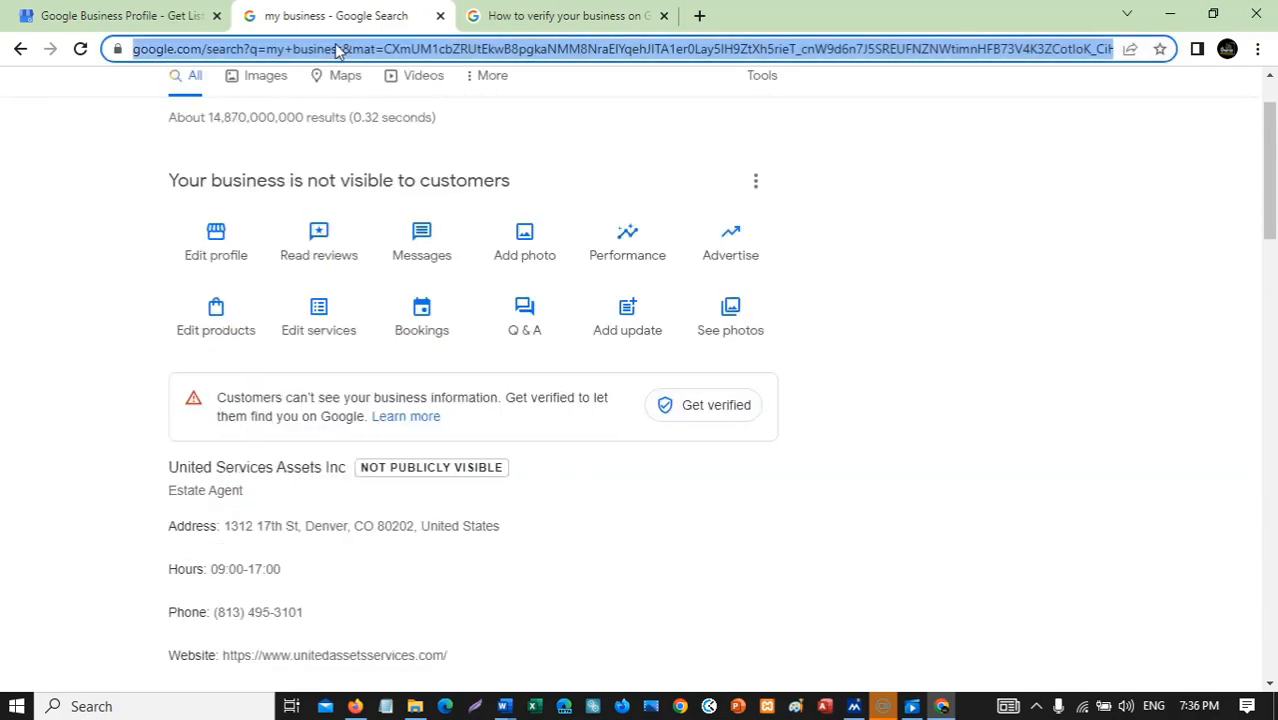
key("alt+Return")
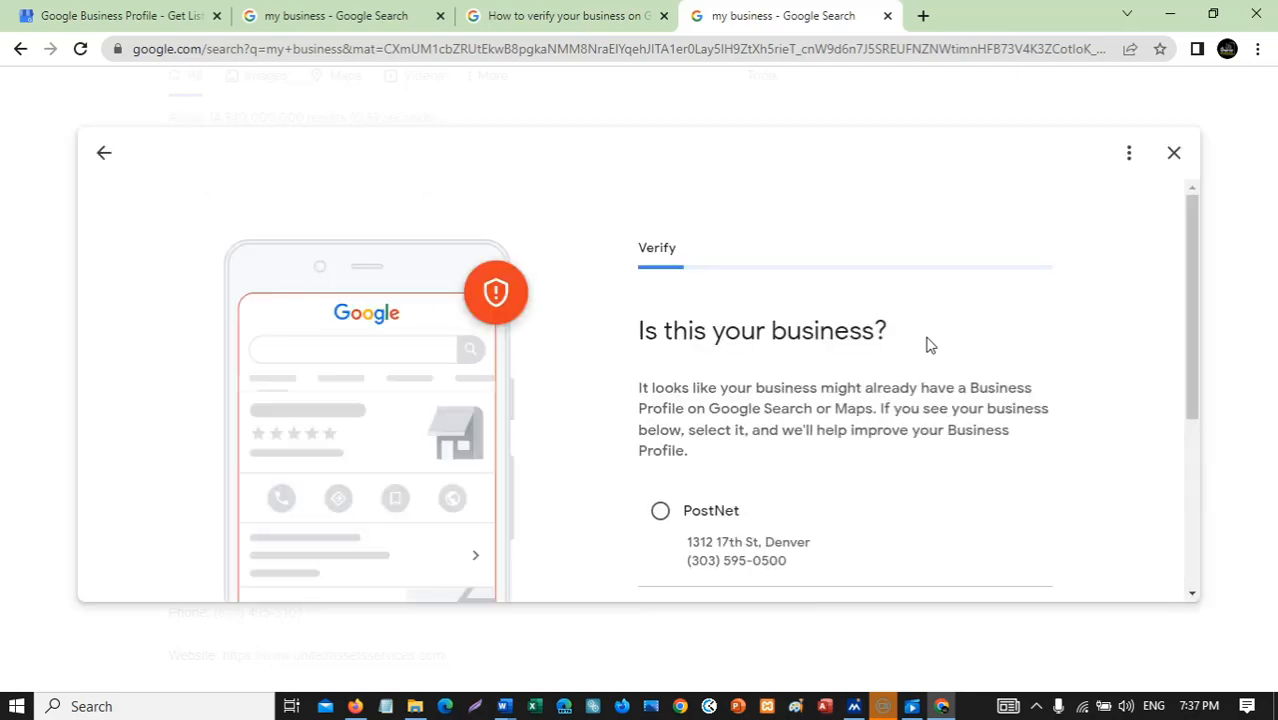
Mark the suggested PostNet listing as This doesn't match and confirm.
scroll(1069, 326, "down", 3)
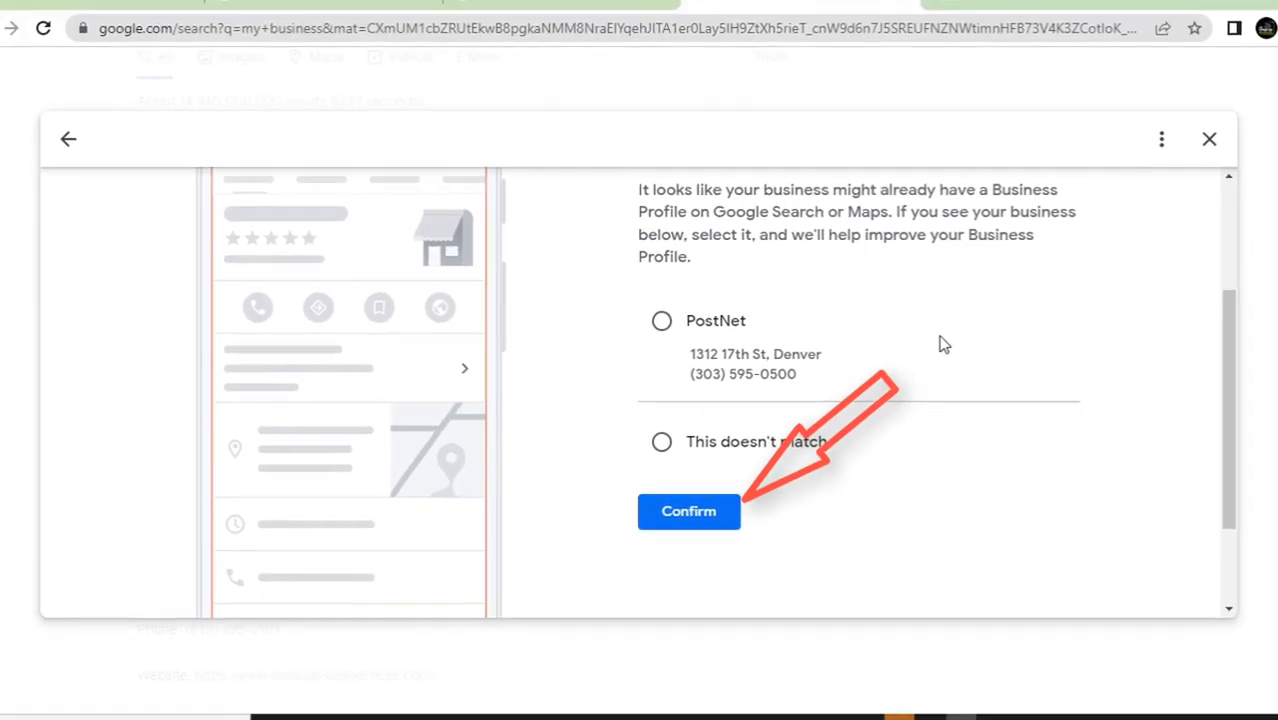
left_click(661, 441)
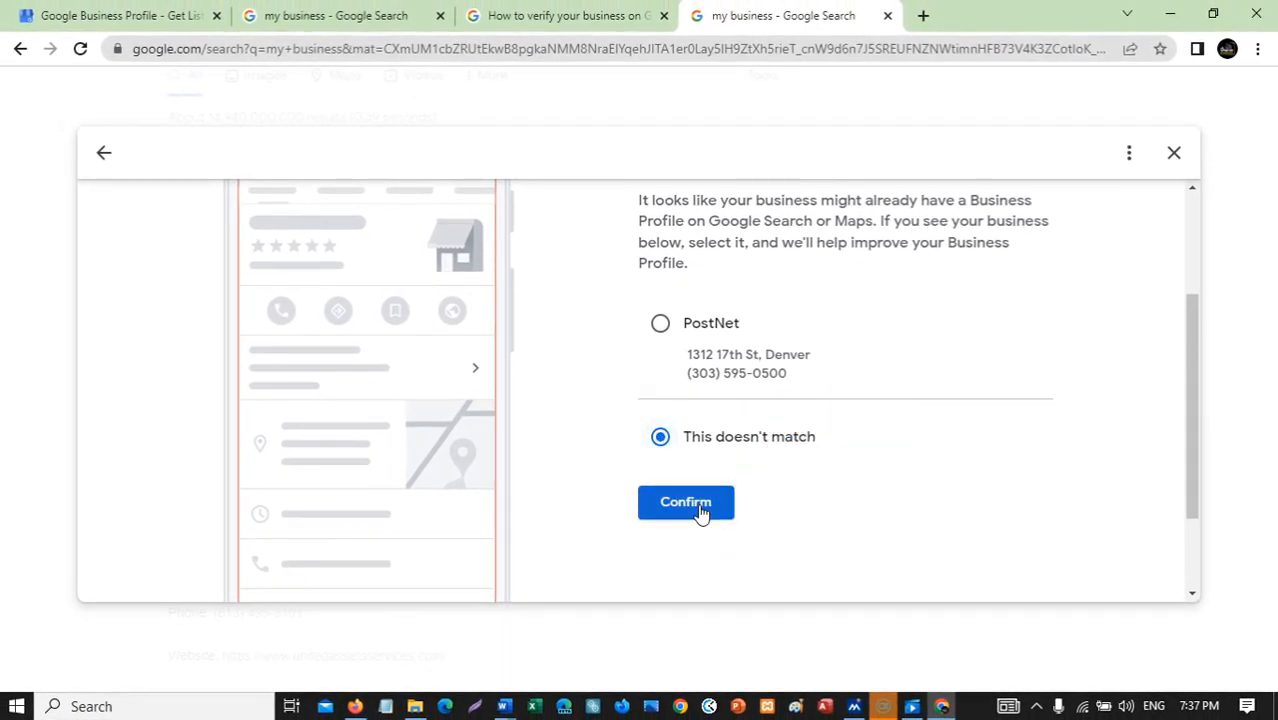
left_click(699, 508)
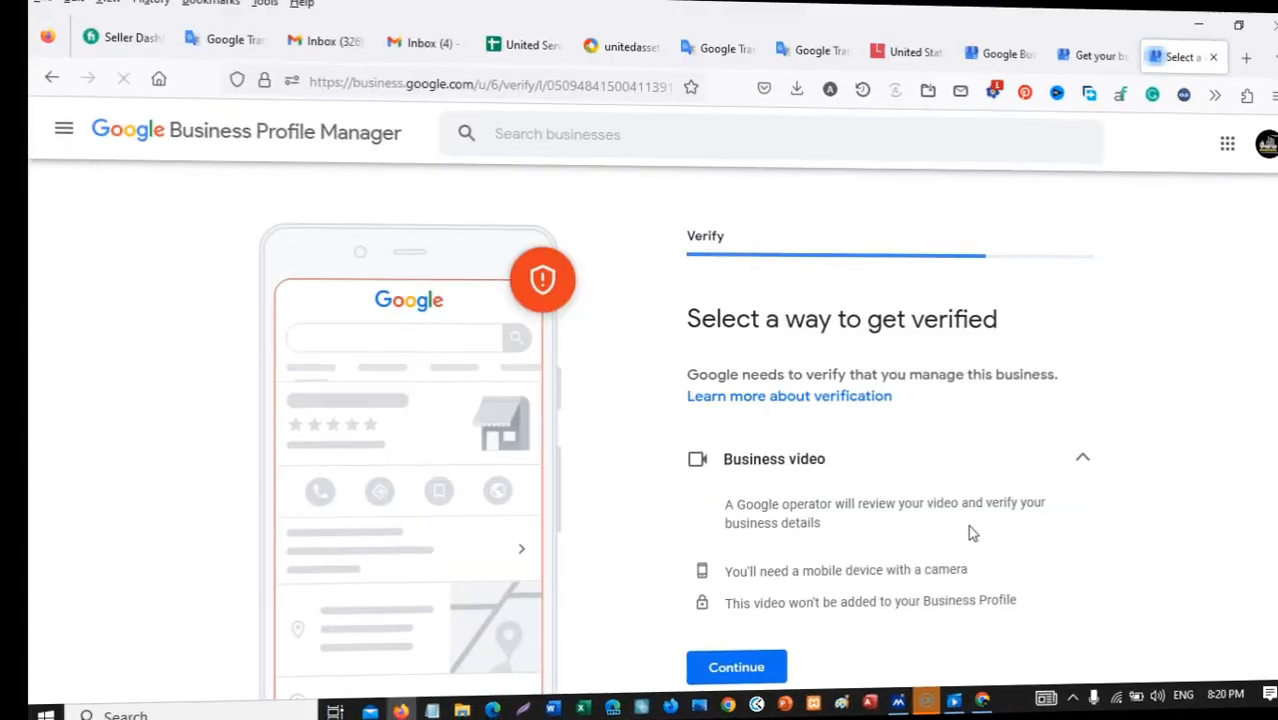
Collapse the Business video option and open the 'How to verify your business on Google' help article.
scroll(1186, 463, "down", 3)
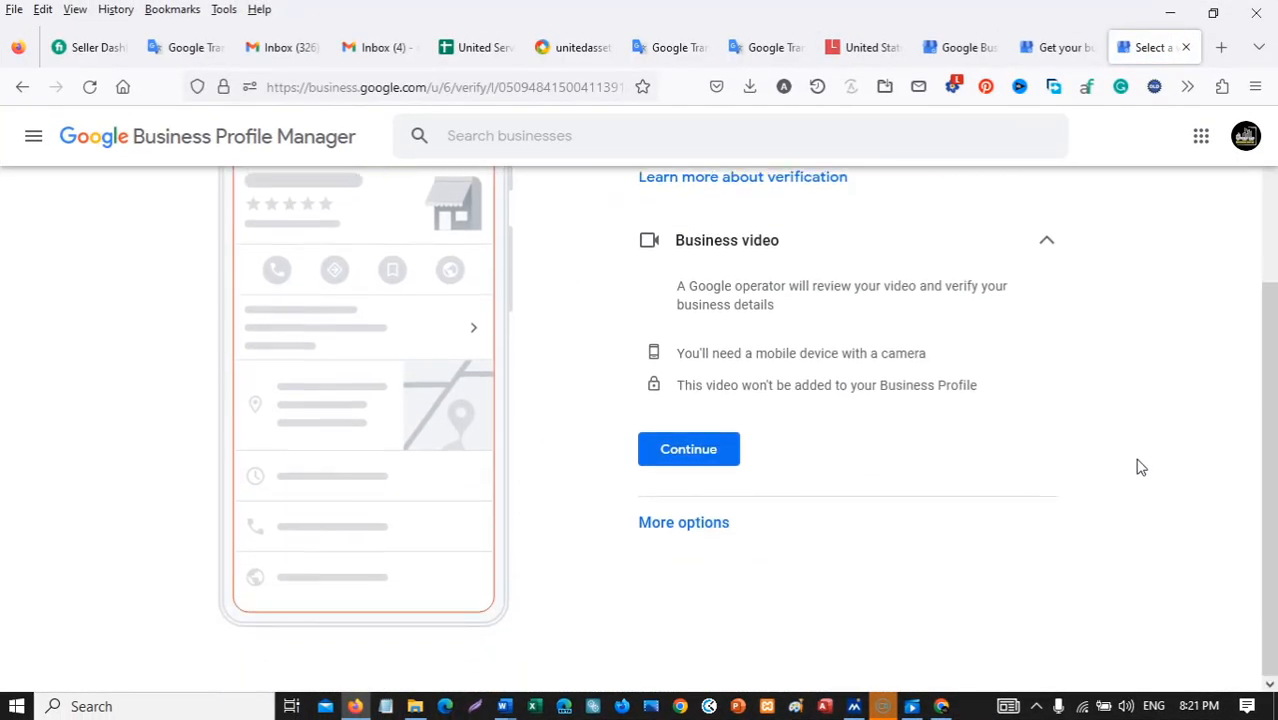
scroll(1135, 467, "up", 3)
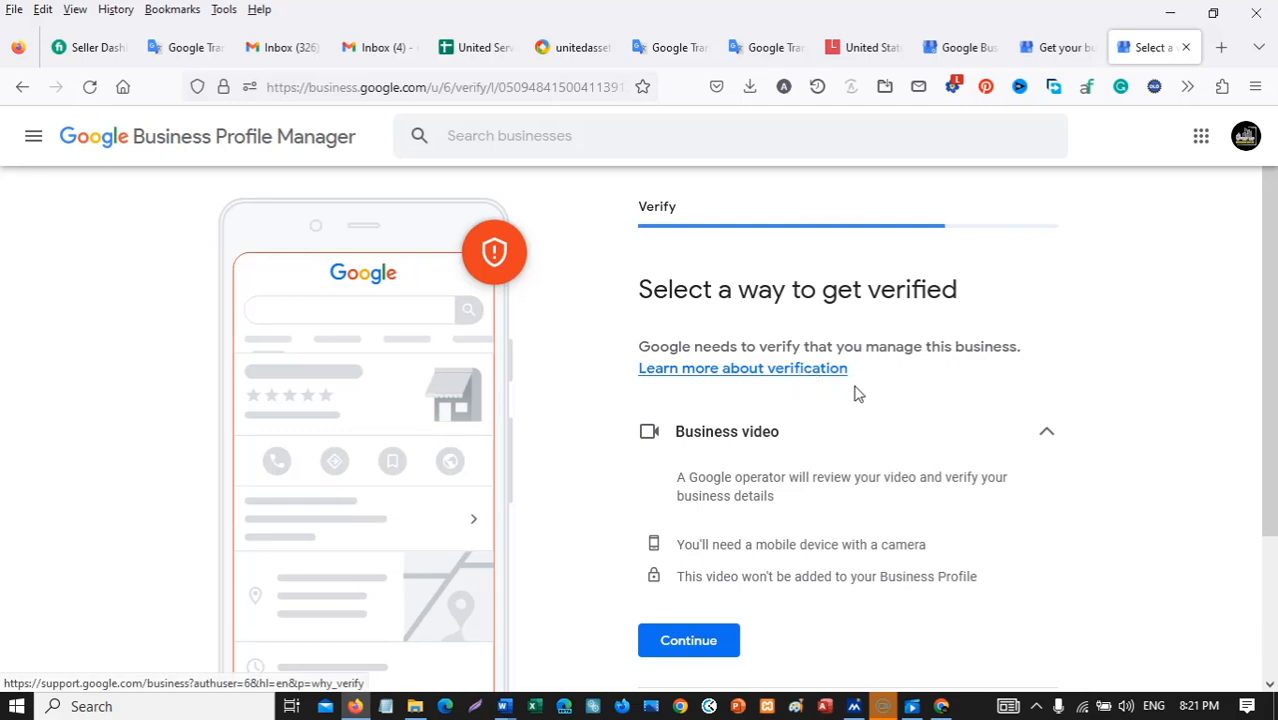
scroll(880, 405, "down", 3)
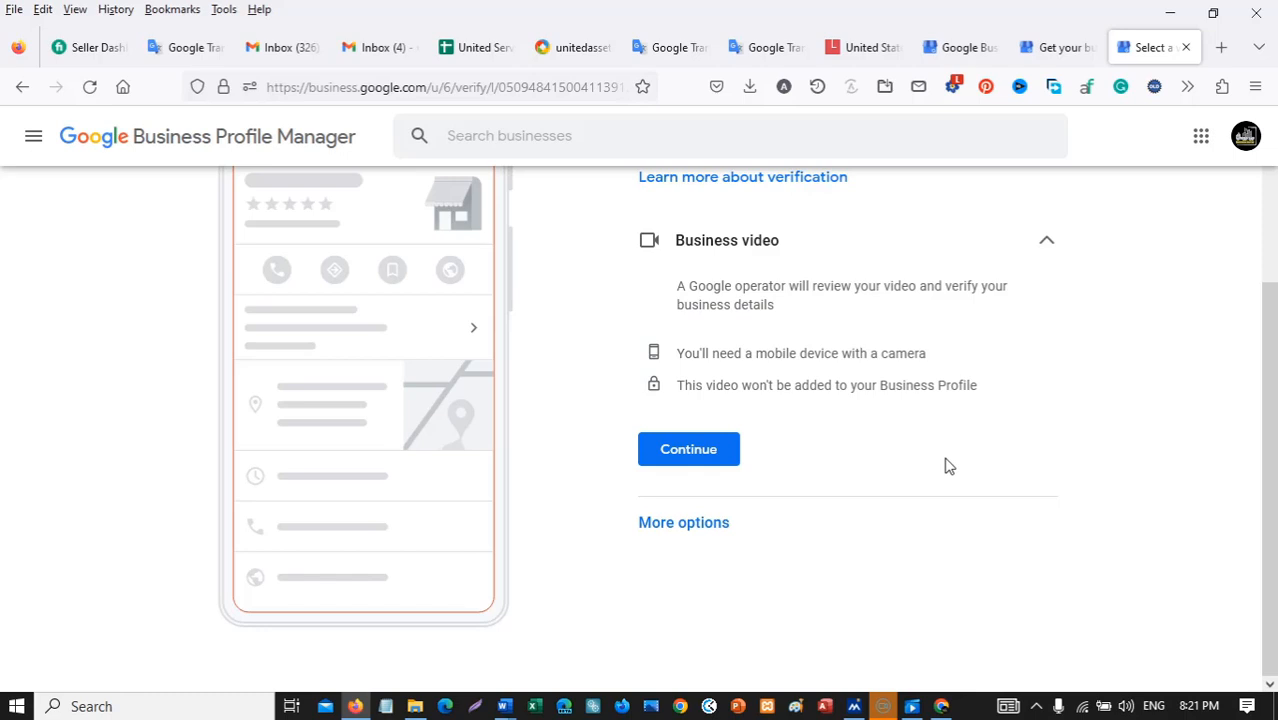
left_click(1044, 246)
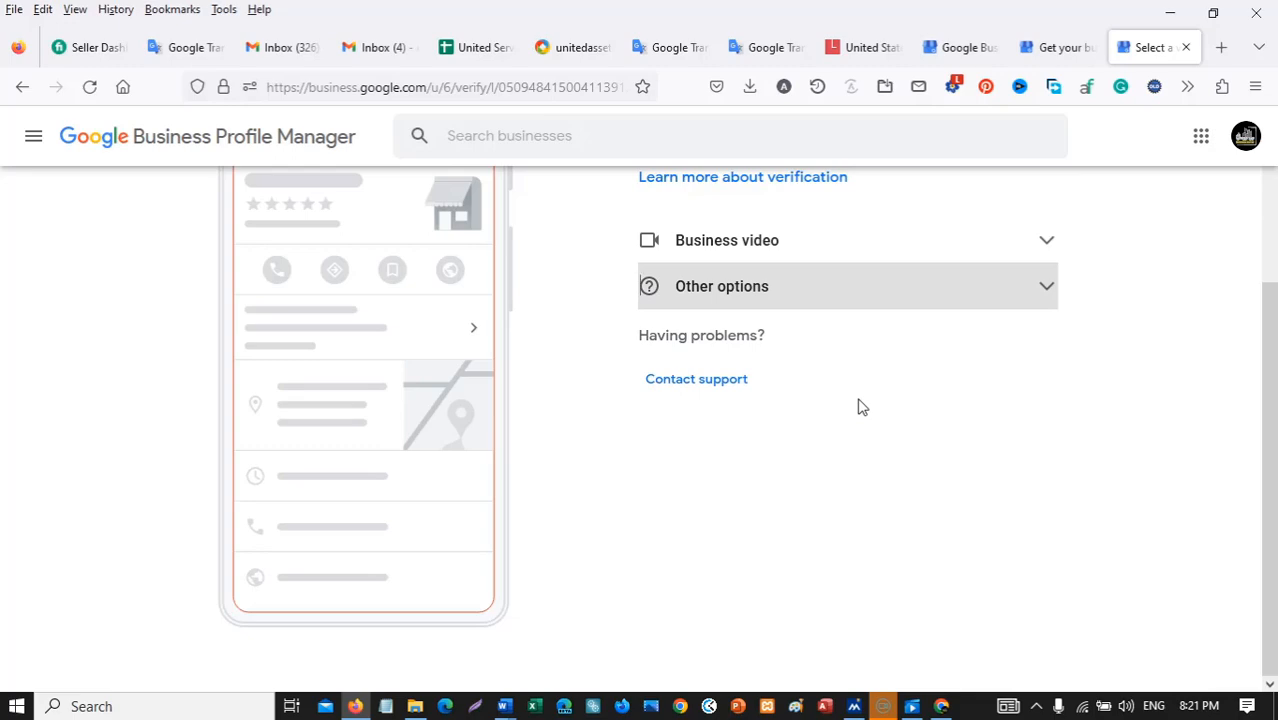
scroll(877, 411, "up", 2)
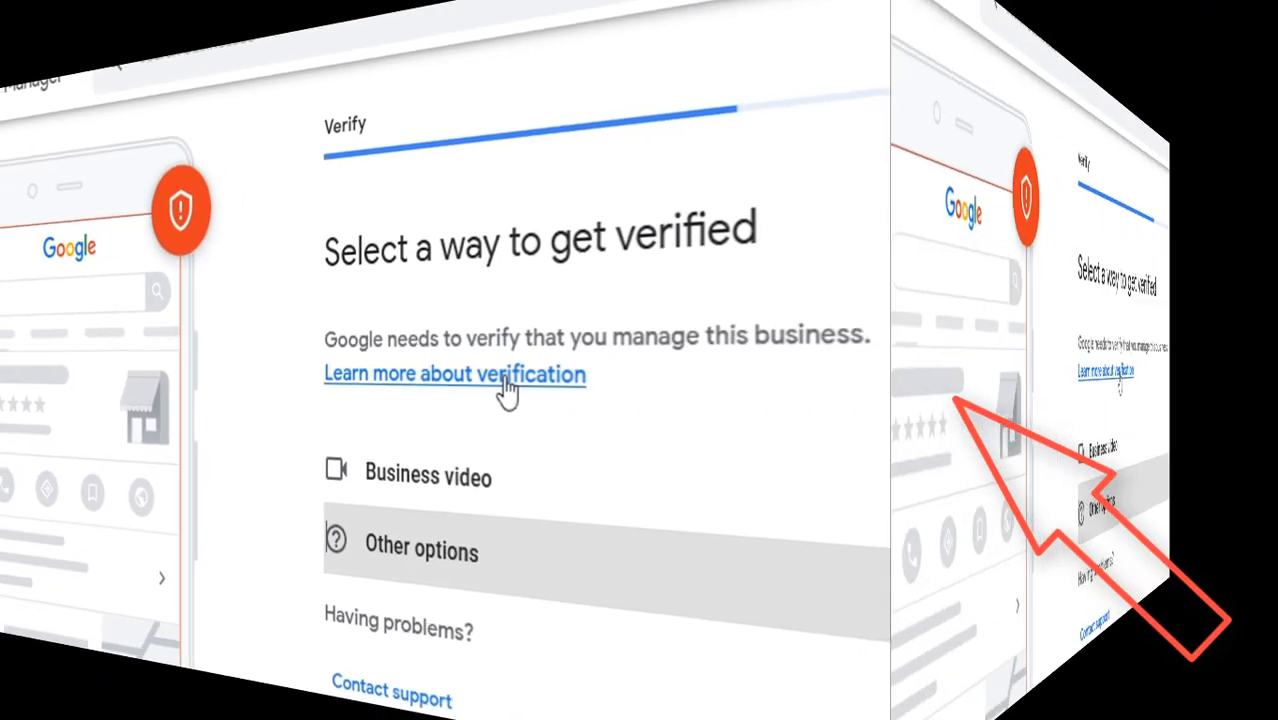
left_click(804, 373)
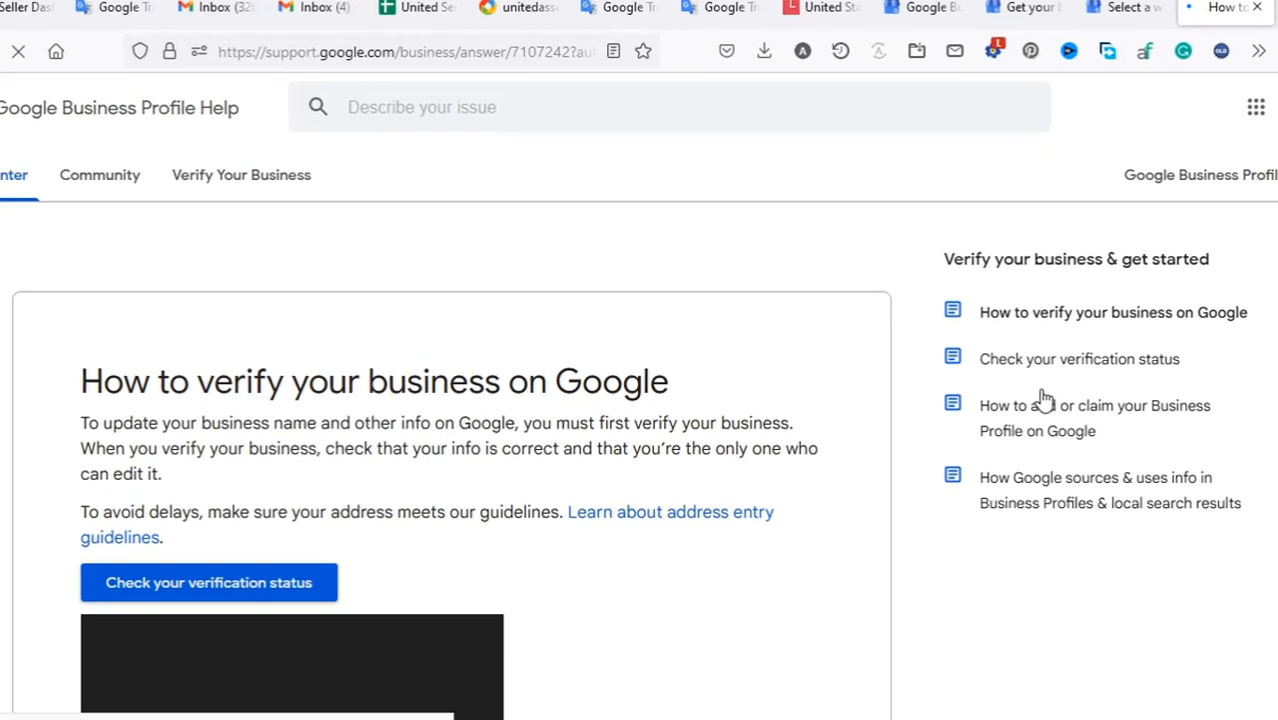
Scroll down the verification article and launch the 'Check your verification status' tool.
scroll(730, 460, "down", 1)
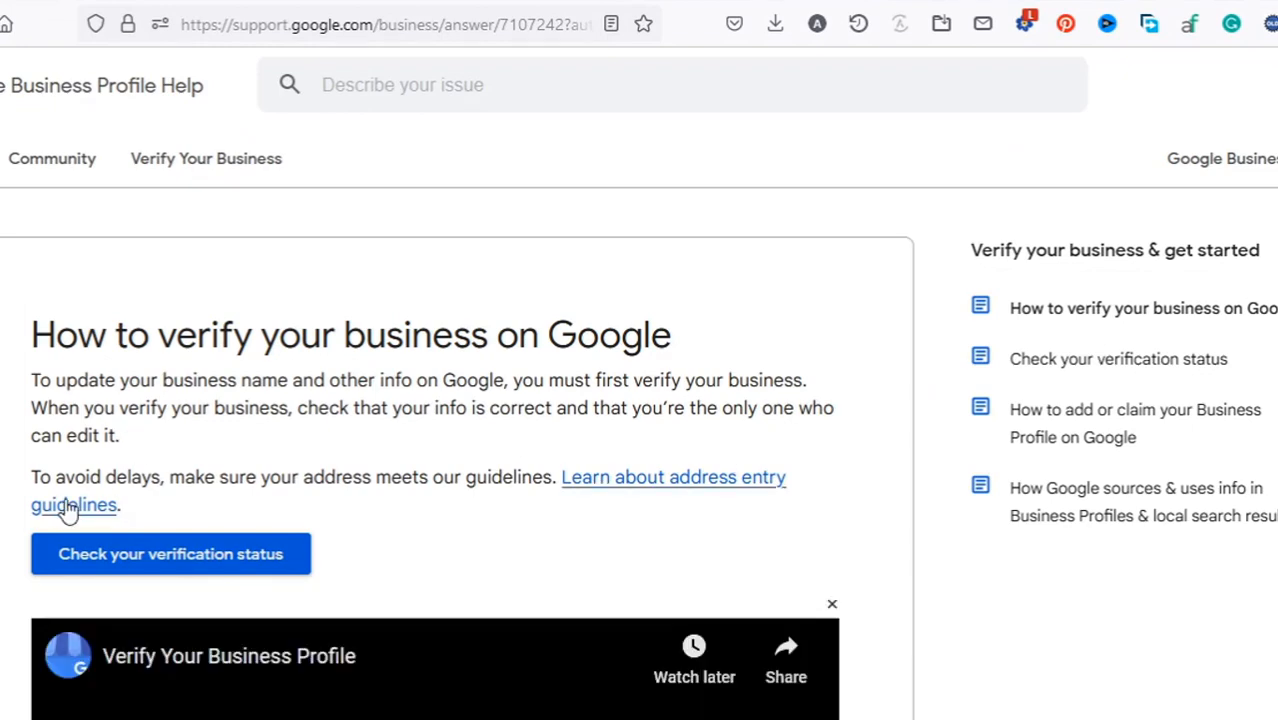
scroll(582, 585, "down", 2)
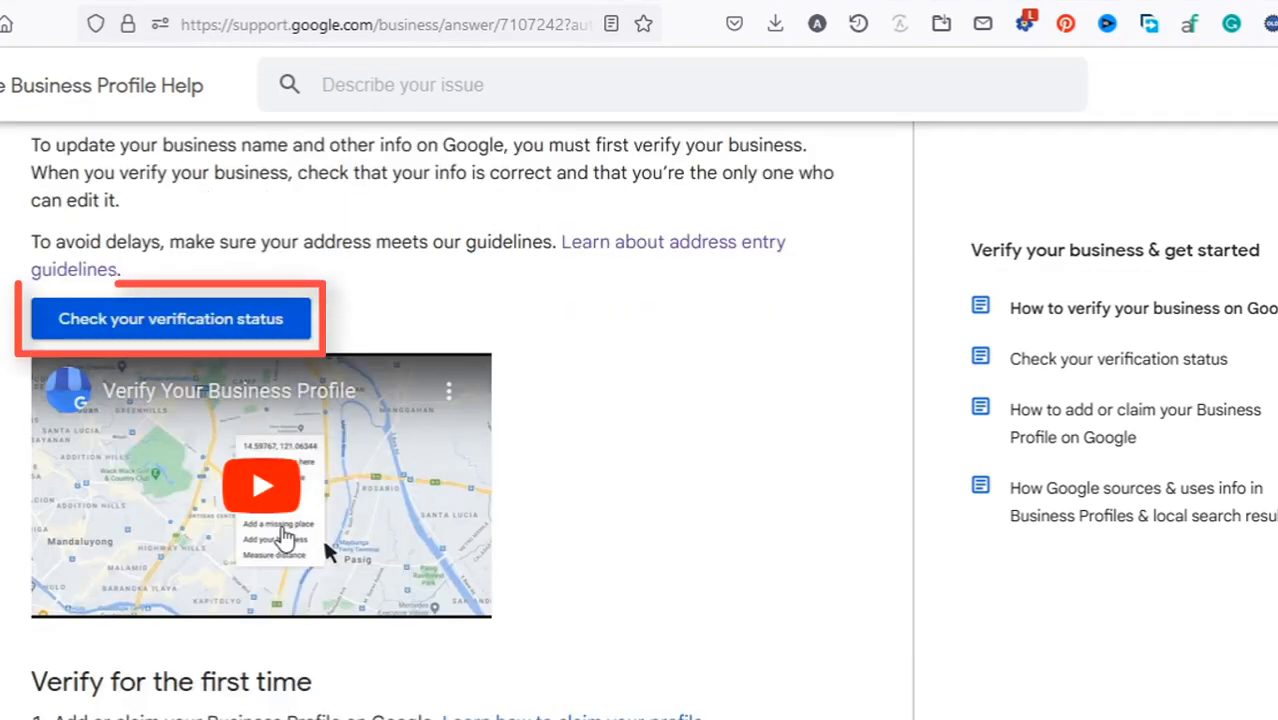
left_click(84, 338)
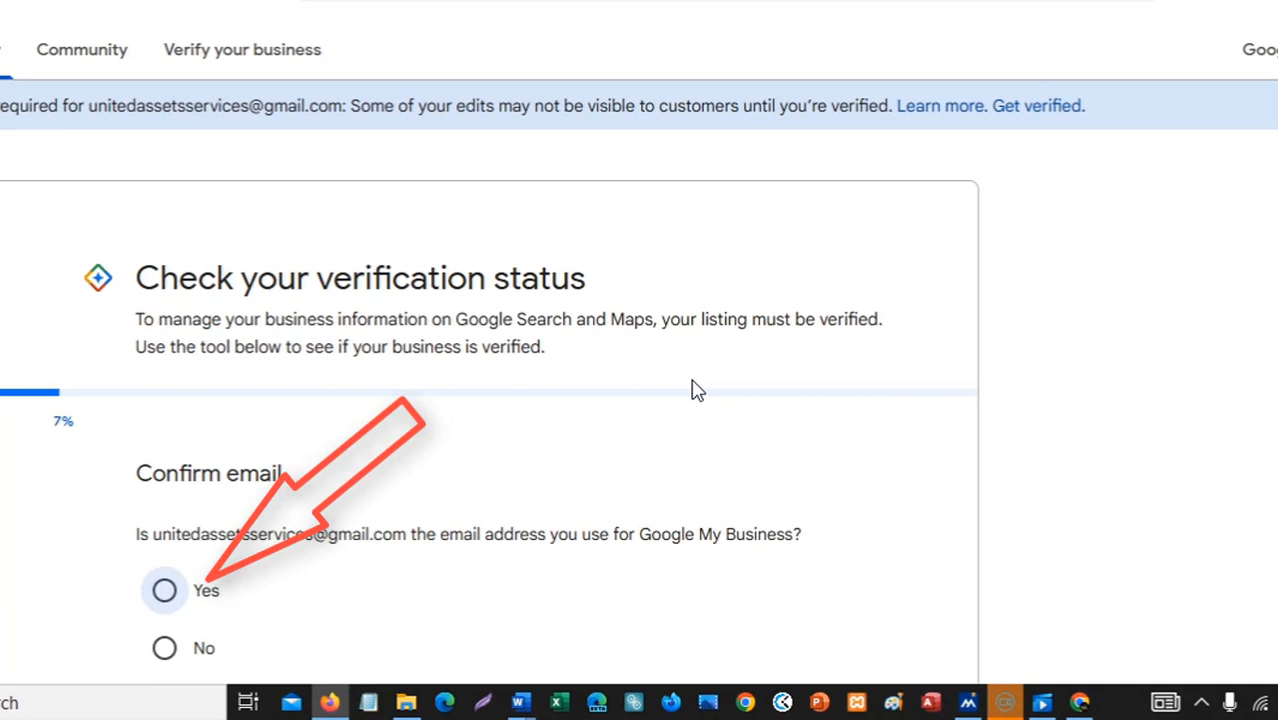
Confirm with Yes that the displayed email is the account's address, then continue.
scroll(696, 390, "down", 2)
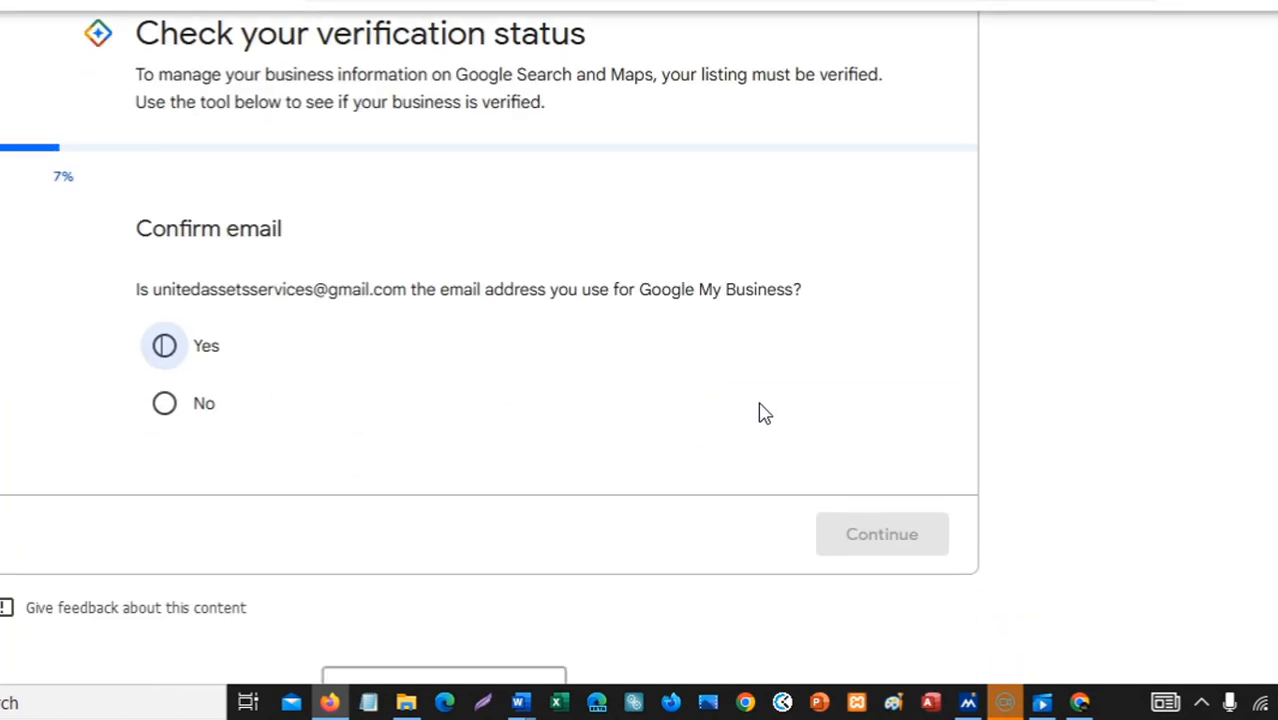
left_click(165, 355)
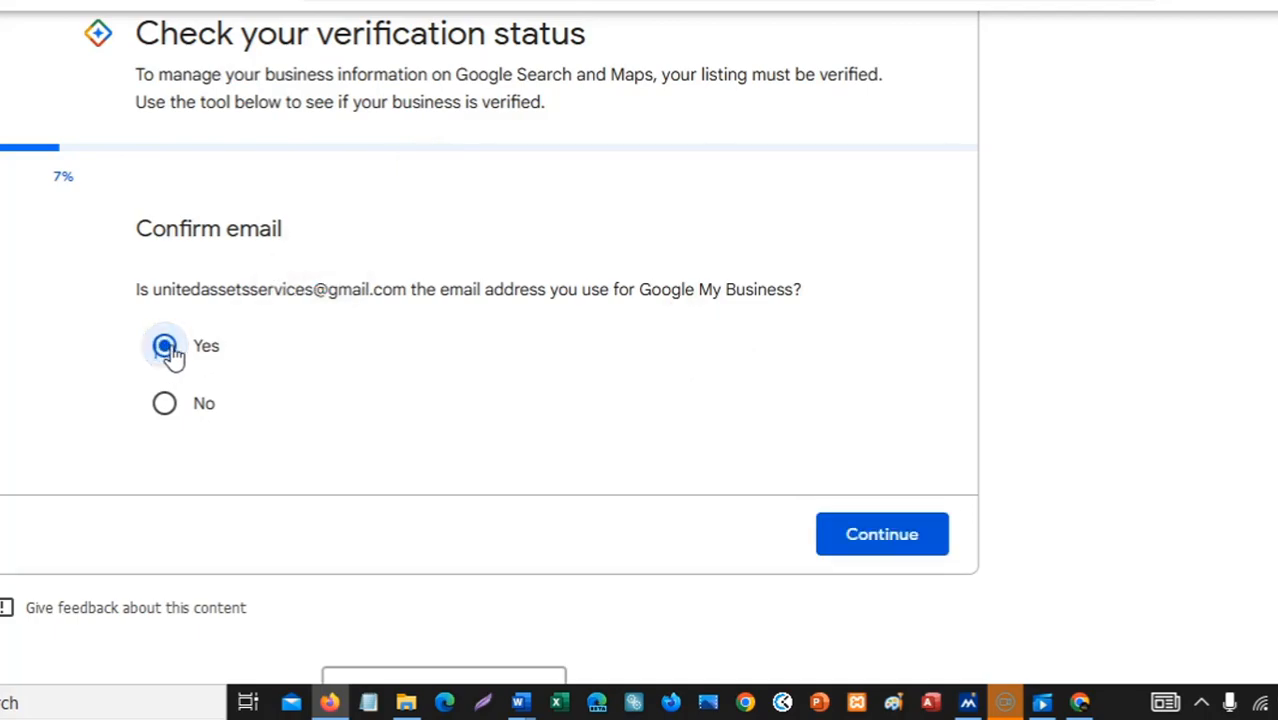
left_click(880, 534)
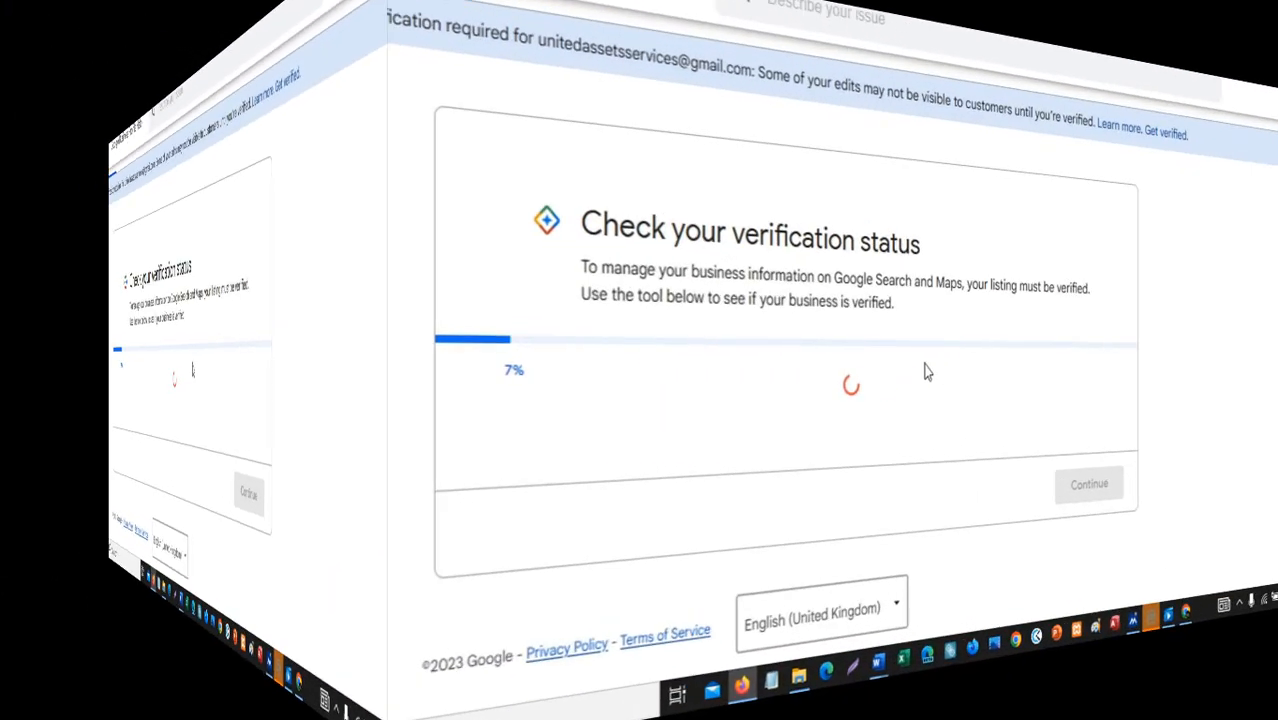
Select the first United Services Assets Inc listing and submit it for the status check.
scroll(643, 410, "down", 1)
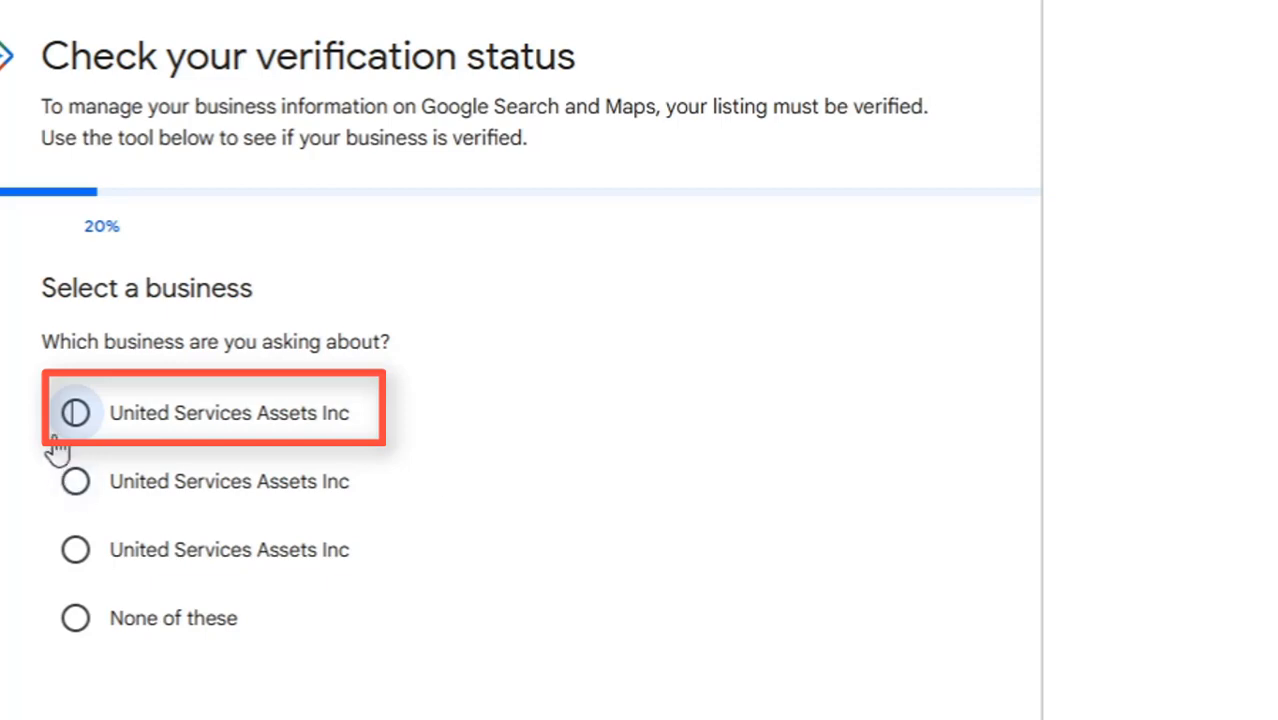
left_click(75, 413)
scroll(568, 485, "down", 2)
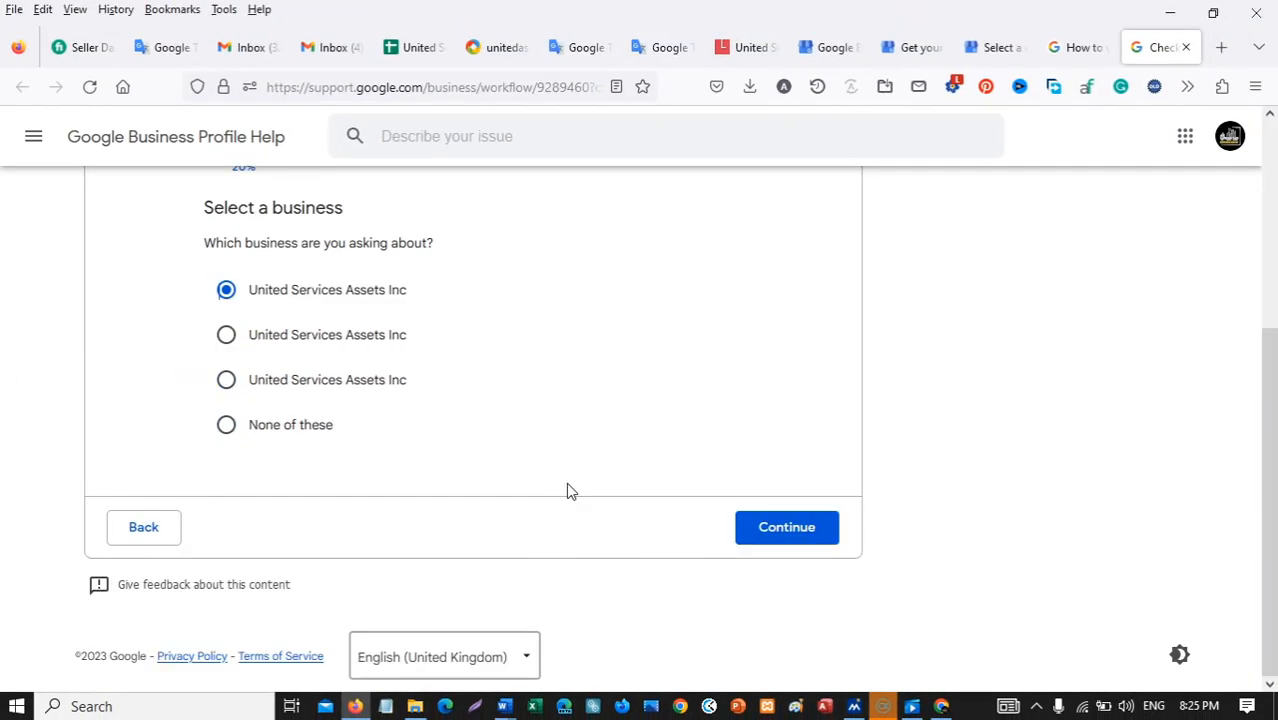
left_click(818, 538)
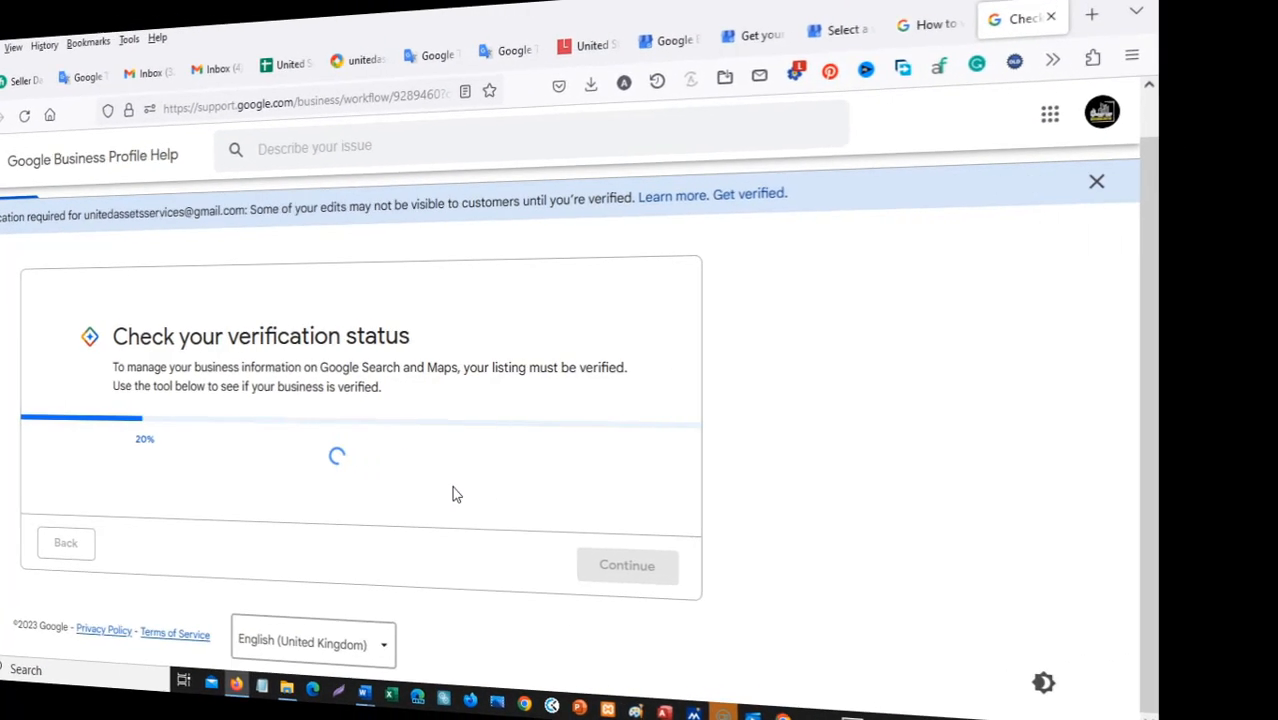